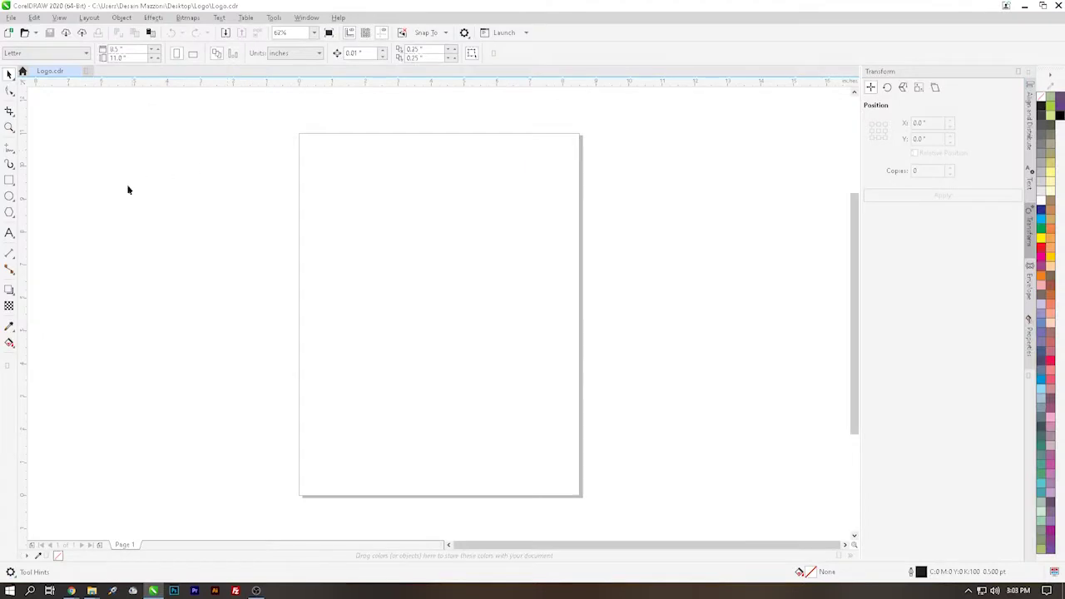
Add artistic text on the page reading DEVIX on the first line and MART on the second.
{"action": "left_click", "coordinate": [9, 233]}
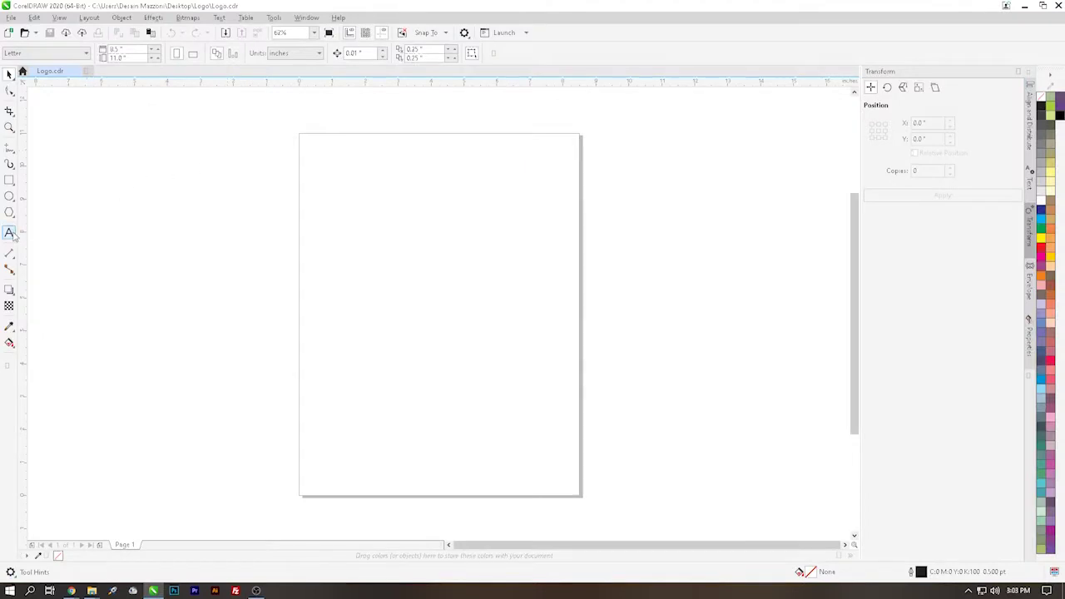
{"action": "left_click", "coordinate": [389, 266]}
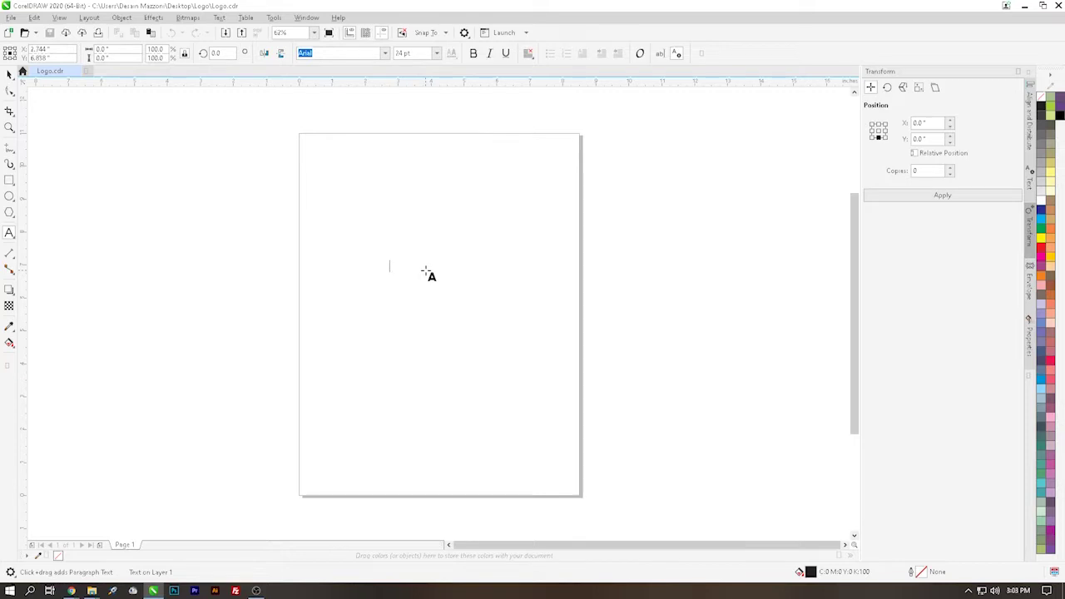
{"action": "type", "text": "DEVIX "}
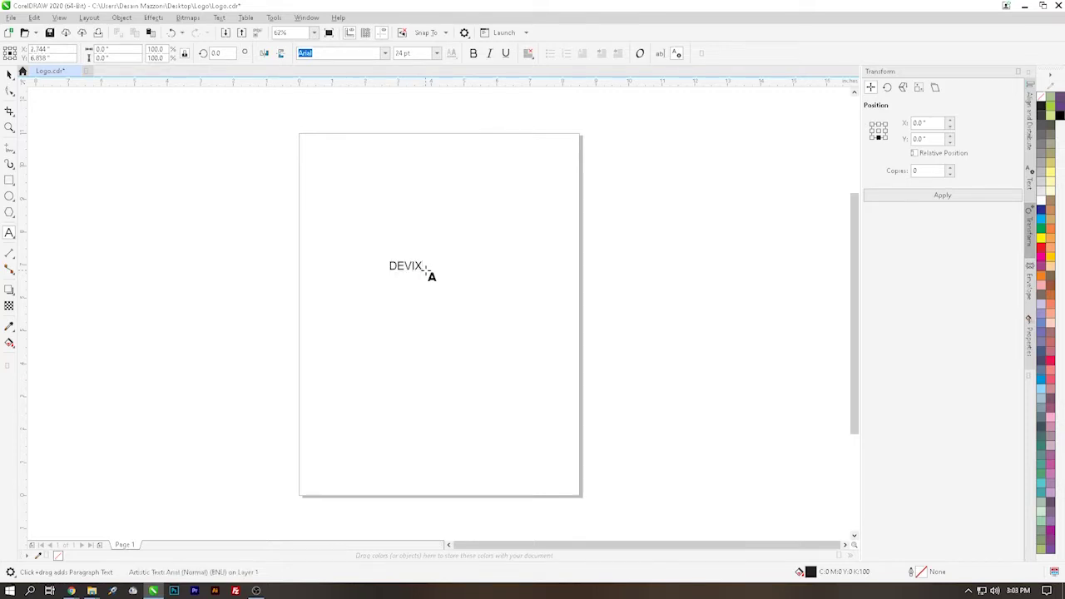
{"action": "type", "text": "MART"}
{"action": "left_click", "coordinate": [10, 74]}
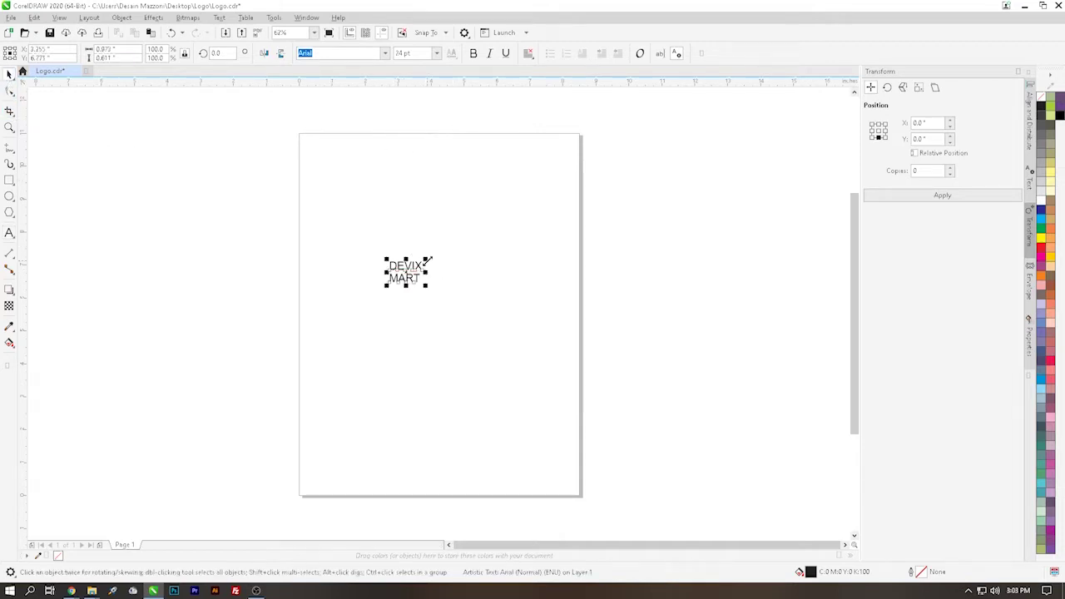
Enlarge the DEVIX MART text to about 3.8 inches wide and centre it on the page.
{"action": "left_click_drag", "start_coordinate": [427, 259], "coordinate": [504, 219]}
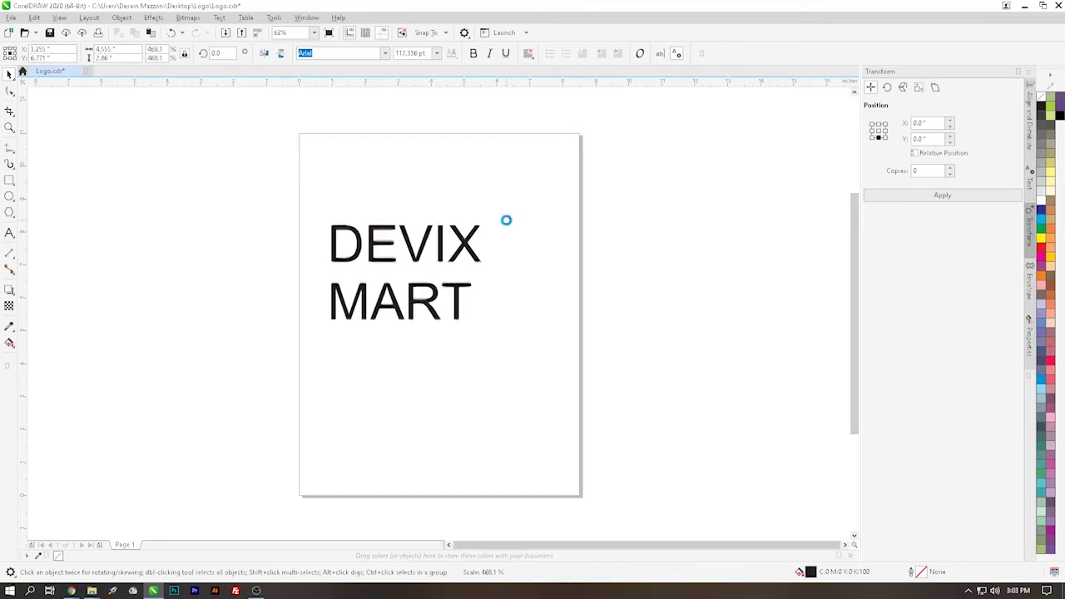
{"action": "key", "text": "p"}
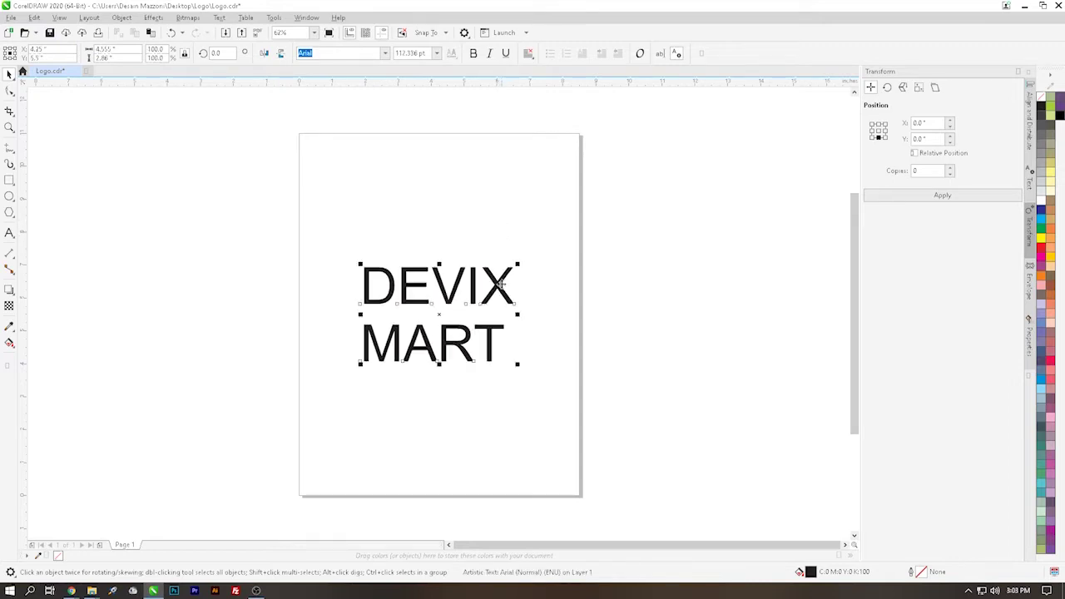
{"action": "scroll", "coordinate": [499, 284], "scroll_direction": "up", "scroll_amount": 1}
{"action": "left_click_drag", "start_coordinate": [520, 251], "coordinate": [509, 260]}
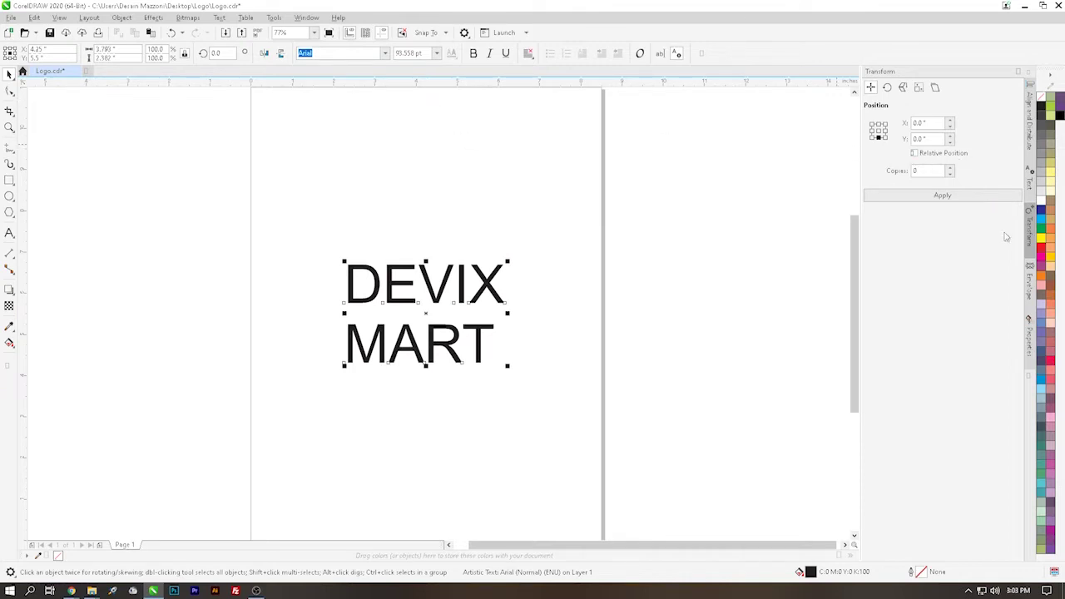
Set the line spacing of the two-line text to 55% of character height.
{"action": "key", "text": "ctrl+t"}
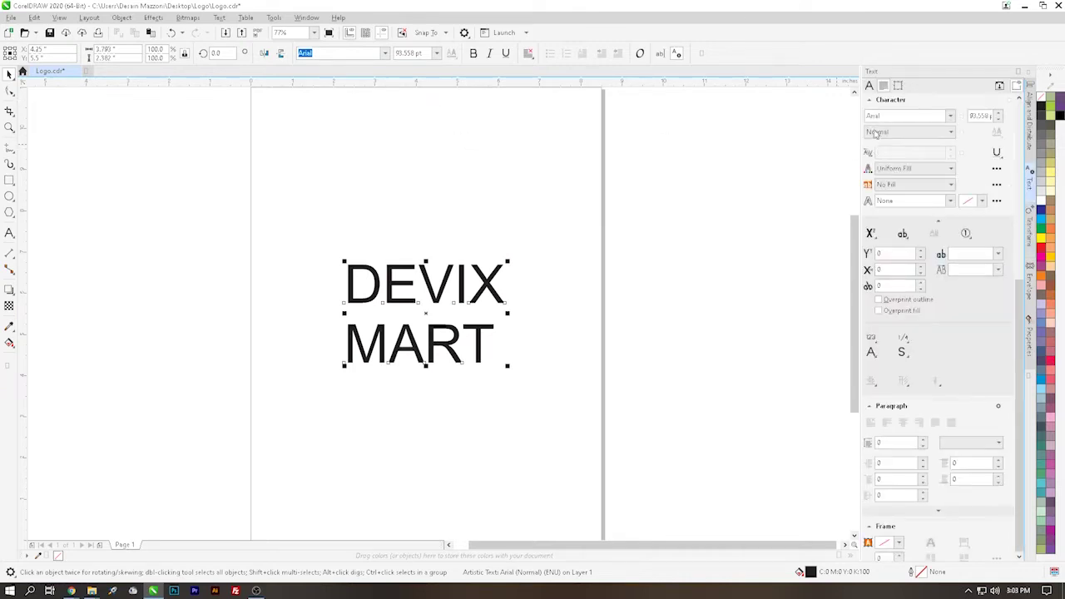
{"action": "left_click_drag", "start_coordinate": [905, 122], "coordinate": [851, 122]}
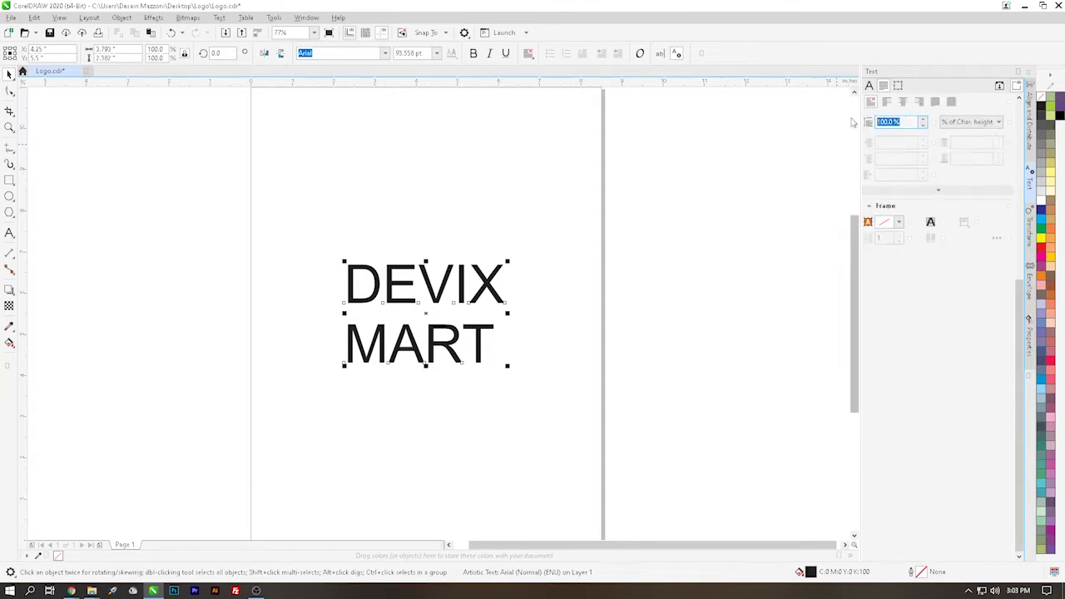
{"action": "type", "text": "50"}
{"action": "key", "text": "Return"}
{"action": "left_click", "coordinate": [667, 285]}
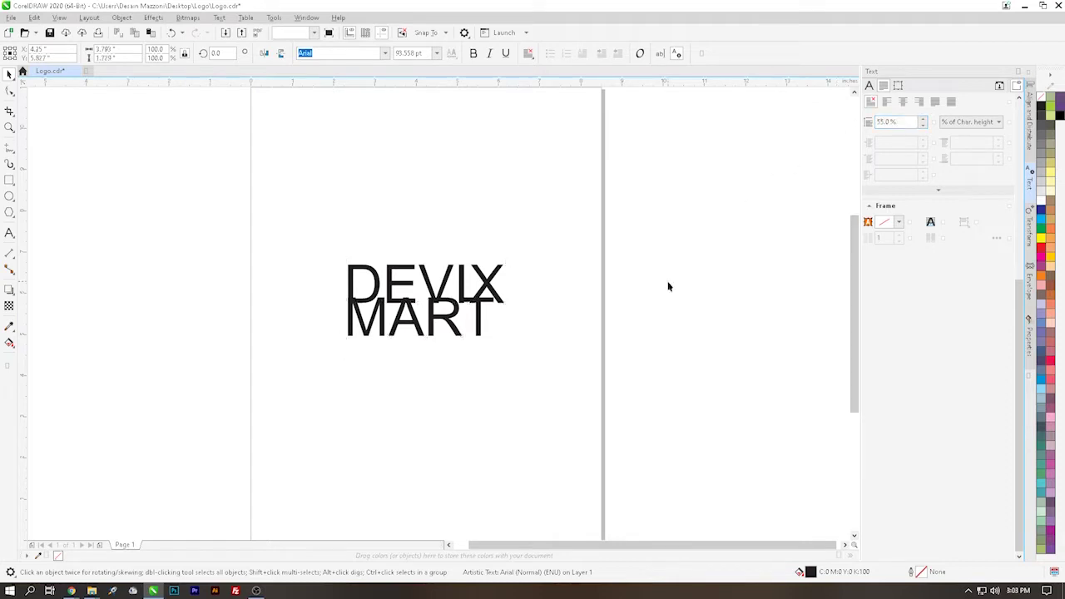
Change the font of the whole text to Kodchasan and apply Force Justify alignment.
{"action": "left_click", "coordinate": [508, 301]}
{"action": "left_click", "coordinate": [458, 174]}
{"action": "left_click", "coordinate": [449, 283]}
{"action": "left_click", "coordinate": [343, 54]}
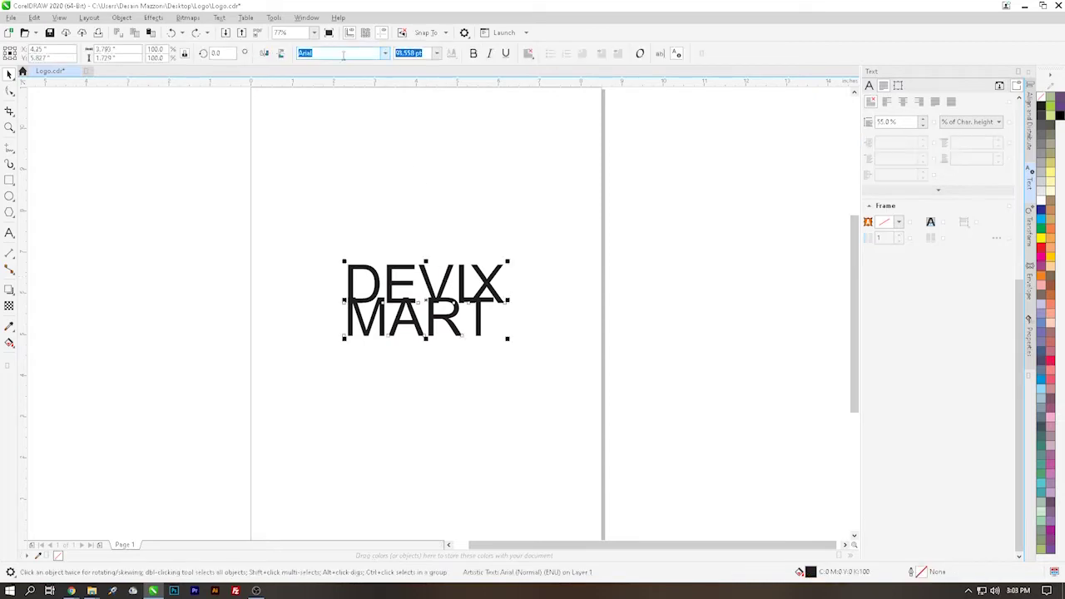
{"action": "type", "text": "Kodchasan"}
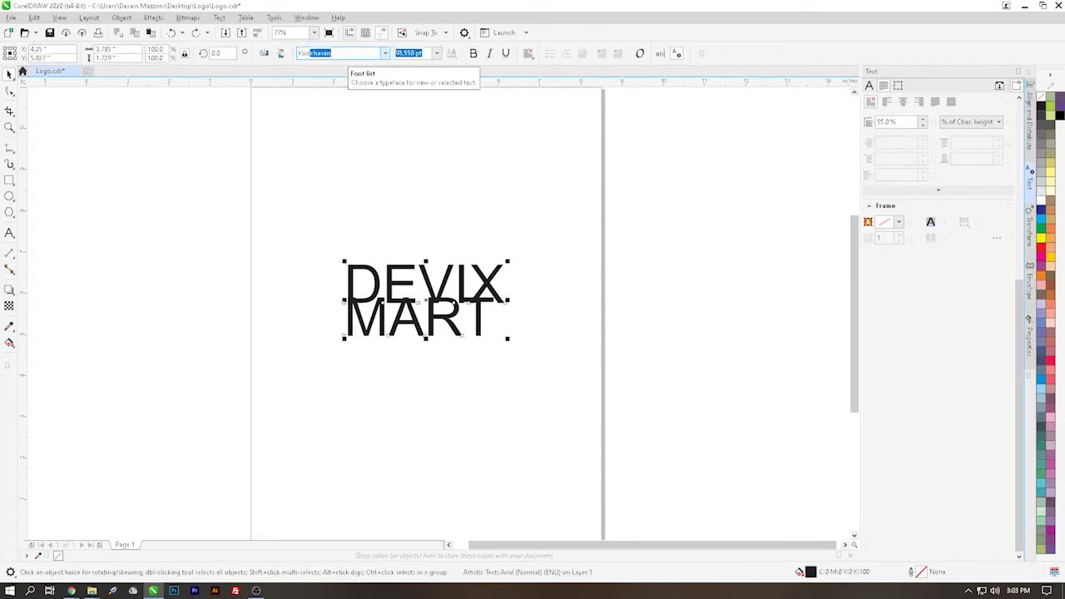
{"action": "key", "text": "Return"}
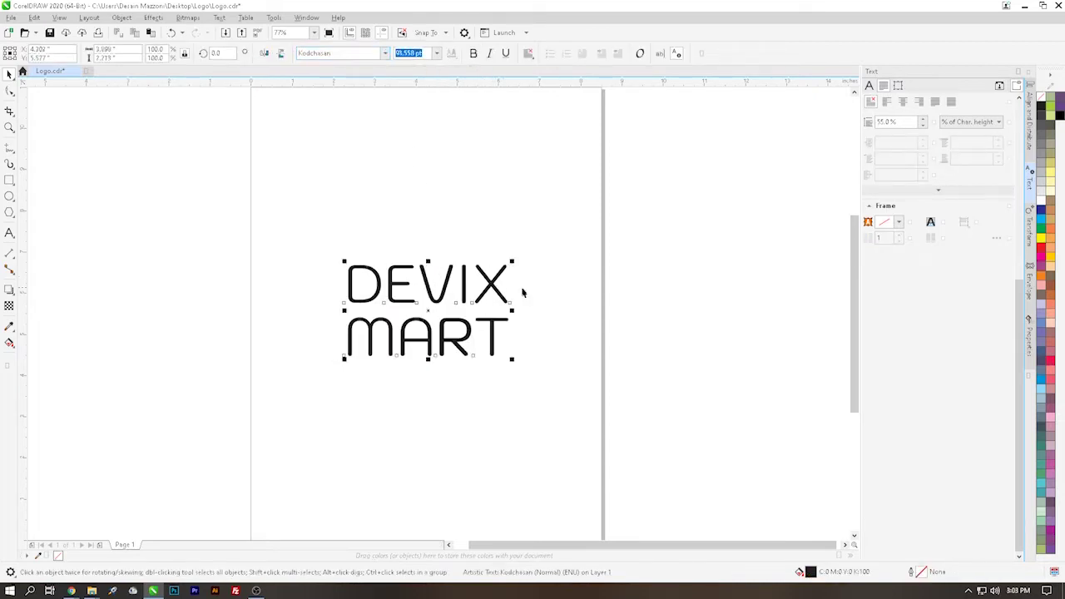
{"action": "left_click", "coordinate": [527, 52]}
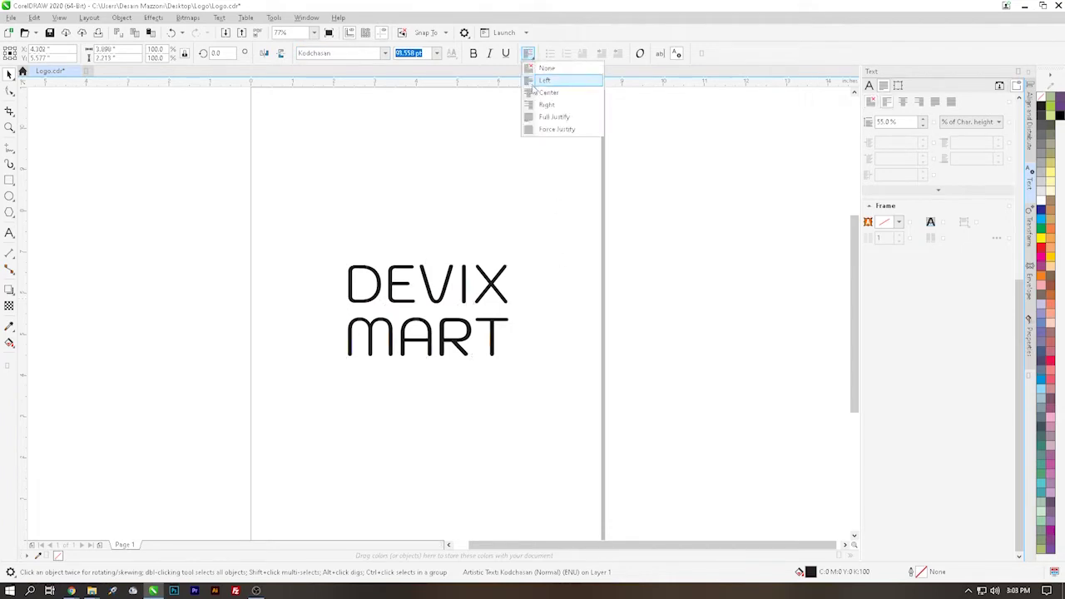
{"action": "left_click", "coordinate": [556, 129]}
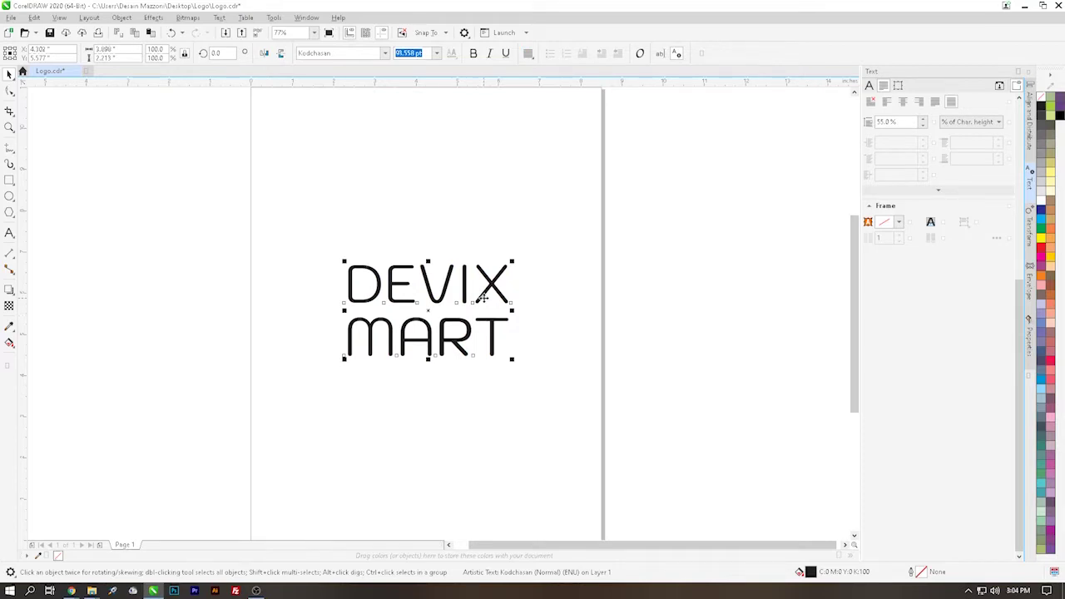
Set only the word DEVIX to the Kodchasan Bold style.
{"action": "double_click", "coordinate": [481, 298]}
{"action": "left_click_drag", "start_coordinate": [352, 284], "coordinate": [434, 82]}
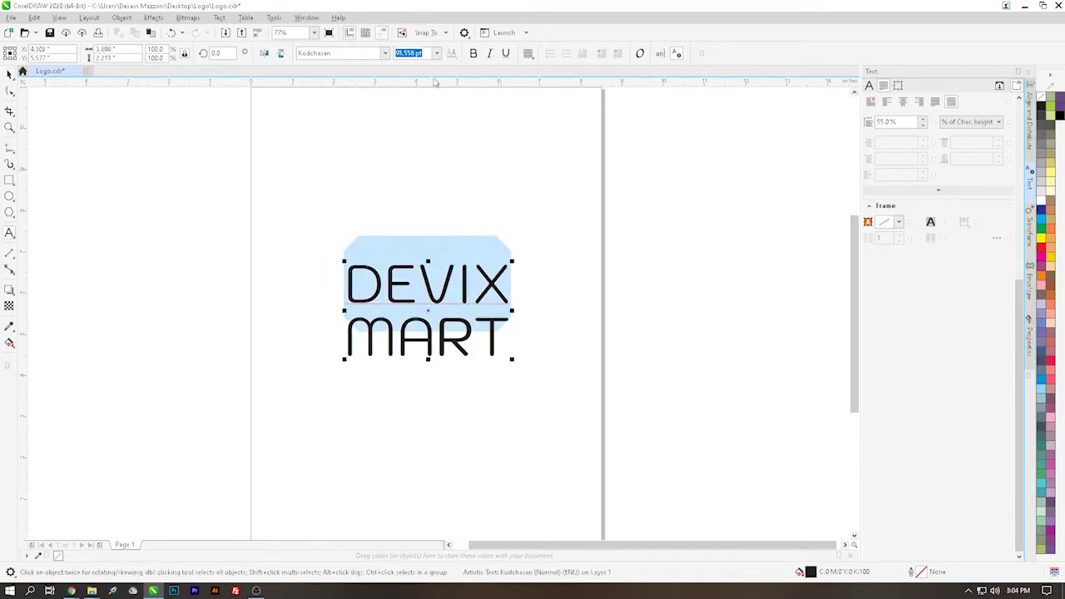
{"action": "left_click", "coordinate": [384, 53]}
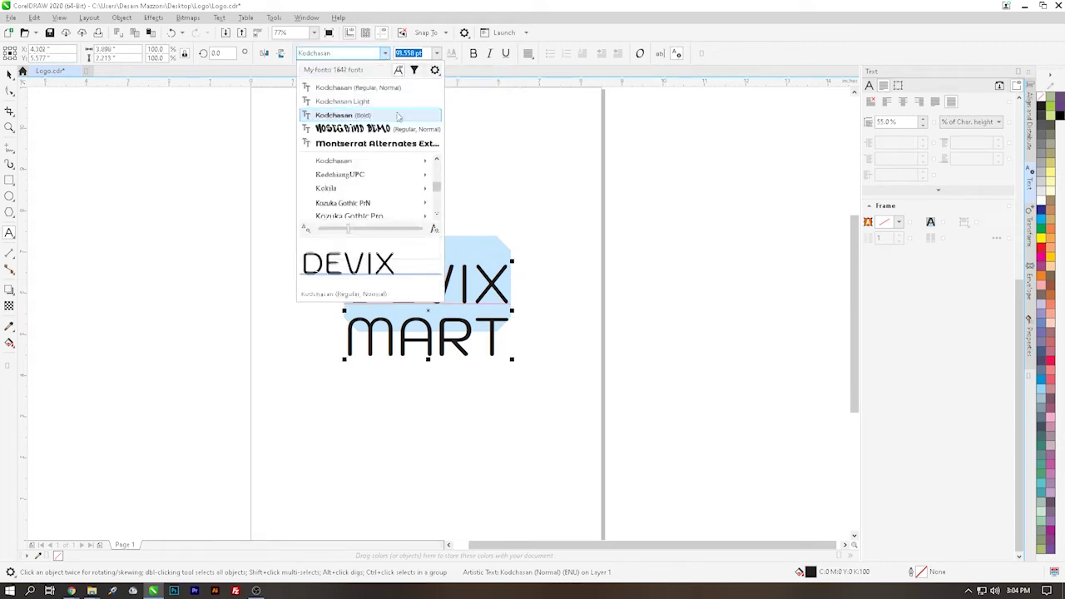
{"action": "mouse_move", "coordinate": [406, 163]}
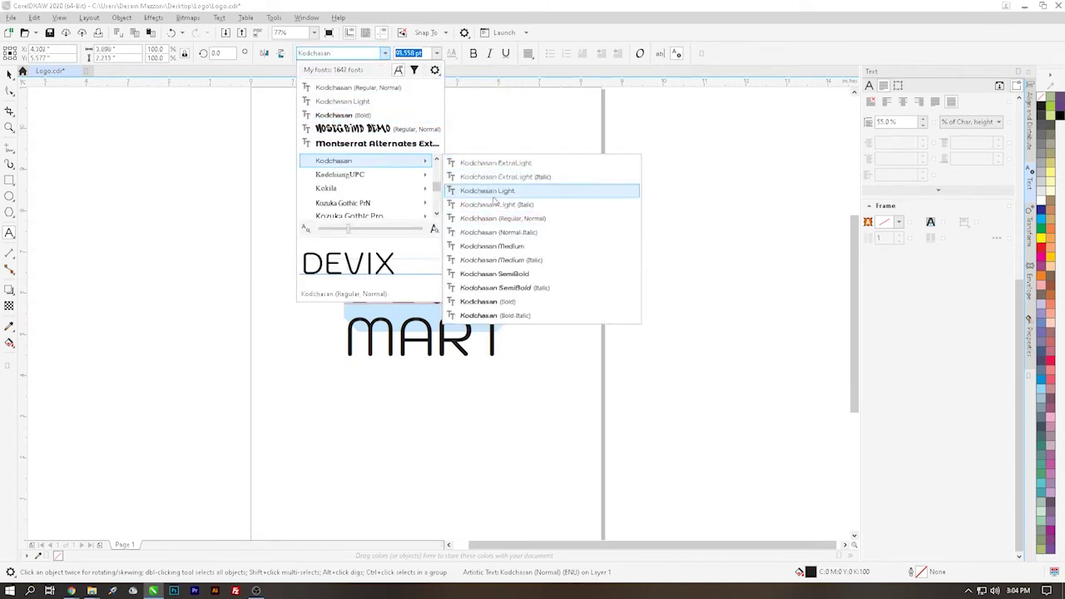
{"action": "left_click", "coordinate": [497, 303]}
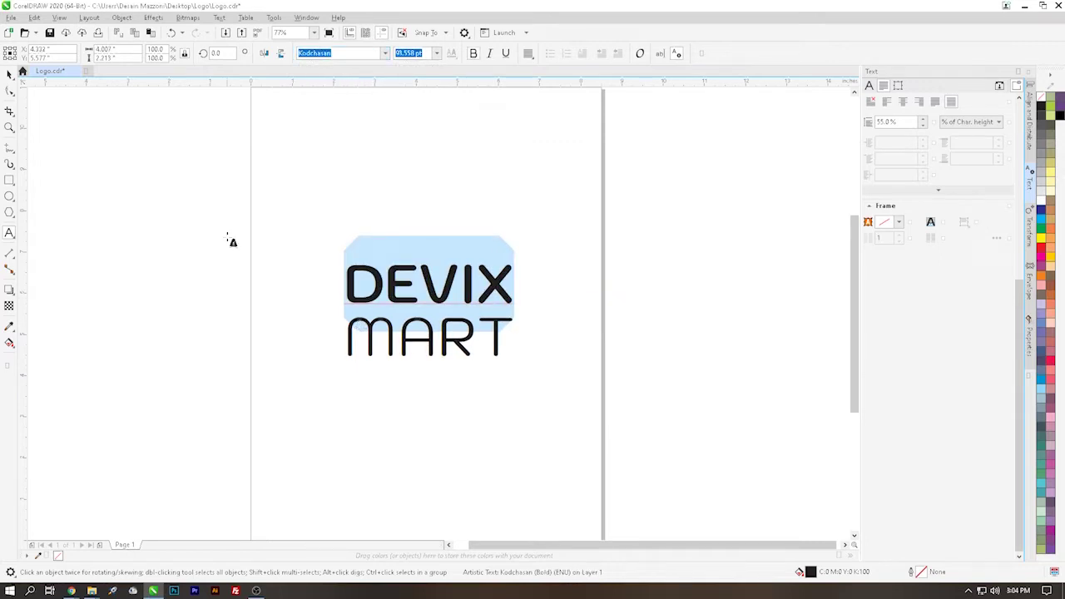
{"action": "left_click", "coordinate": [10, 73]}
{"action": "left_click", "coordinate": [127, 223]}
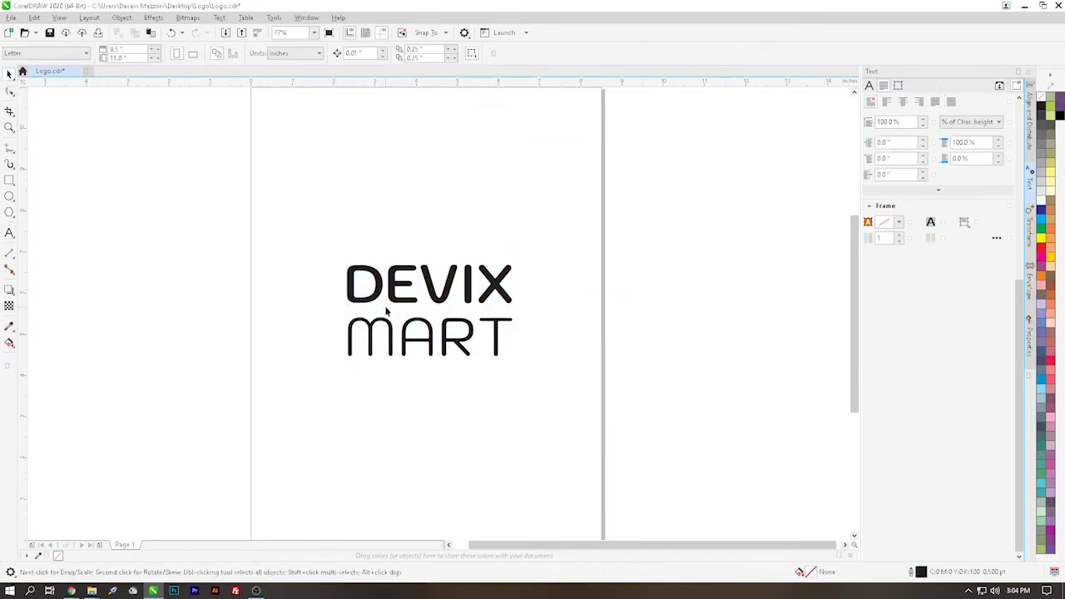
{"action": "left_click", "coordinate": [440, 308]}
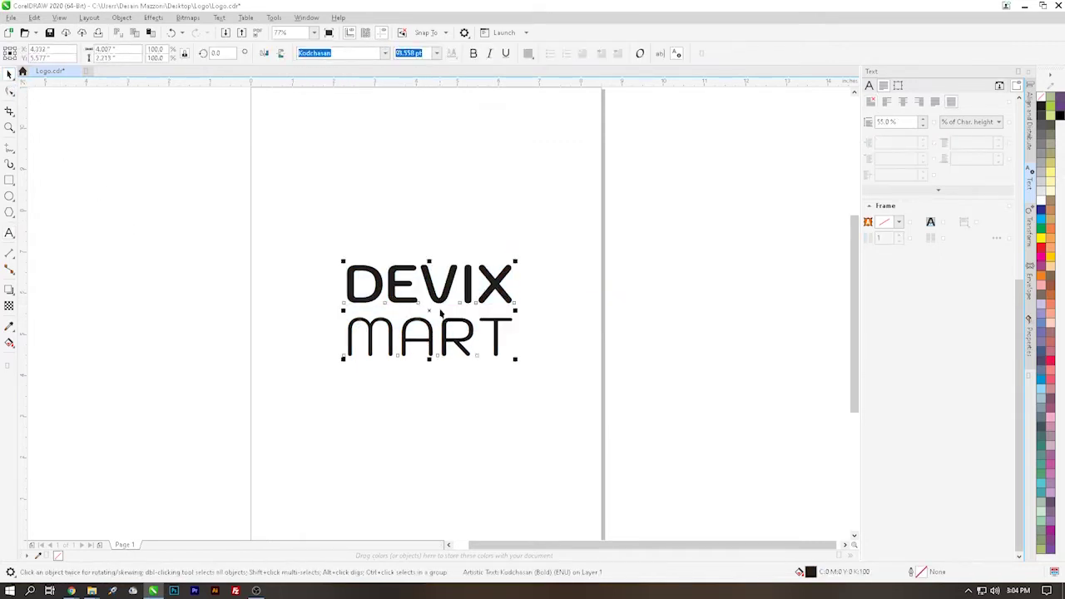
{"action": "left_click", "coordinate": [574, 322]}
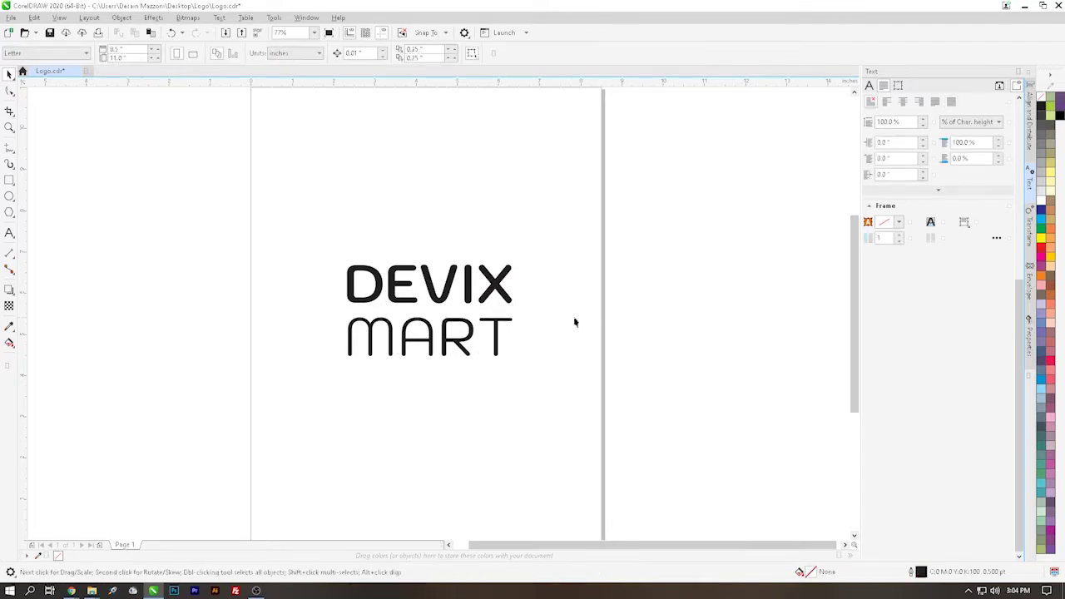
Set the character spacing of the DEVIX MART text to 20%.
{"action": "left_click", "coordinate": [468, 302]}
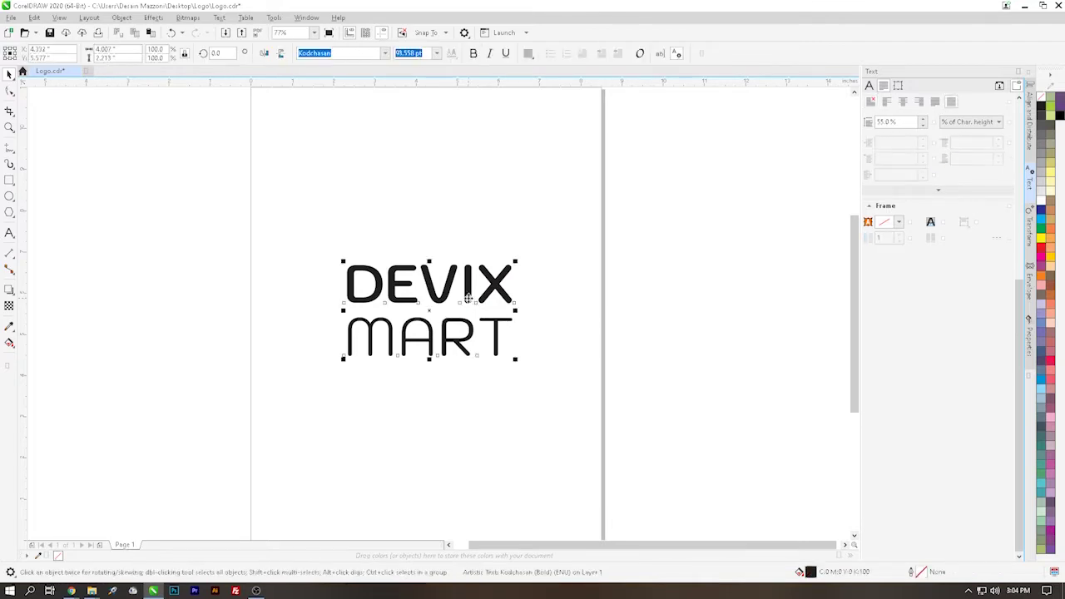
{"action": "left_click", "coordinate": [924, 193]}
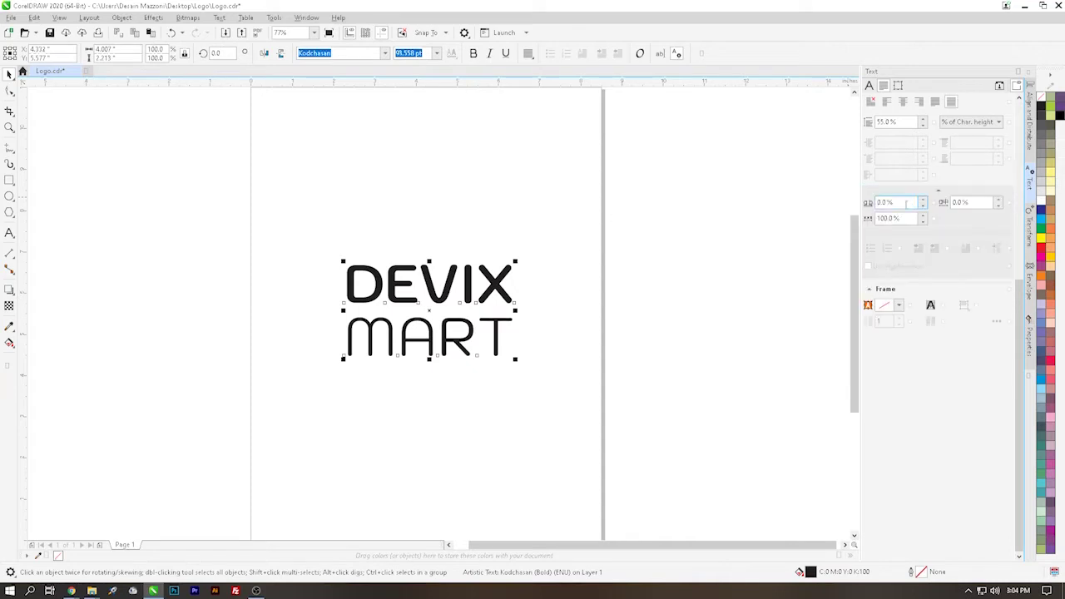
{"action": "left_click_drag", "start_coordinate": [905, 202], "coordinate": [852, 202]}
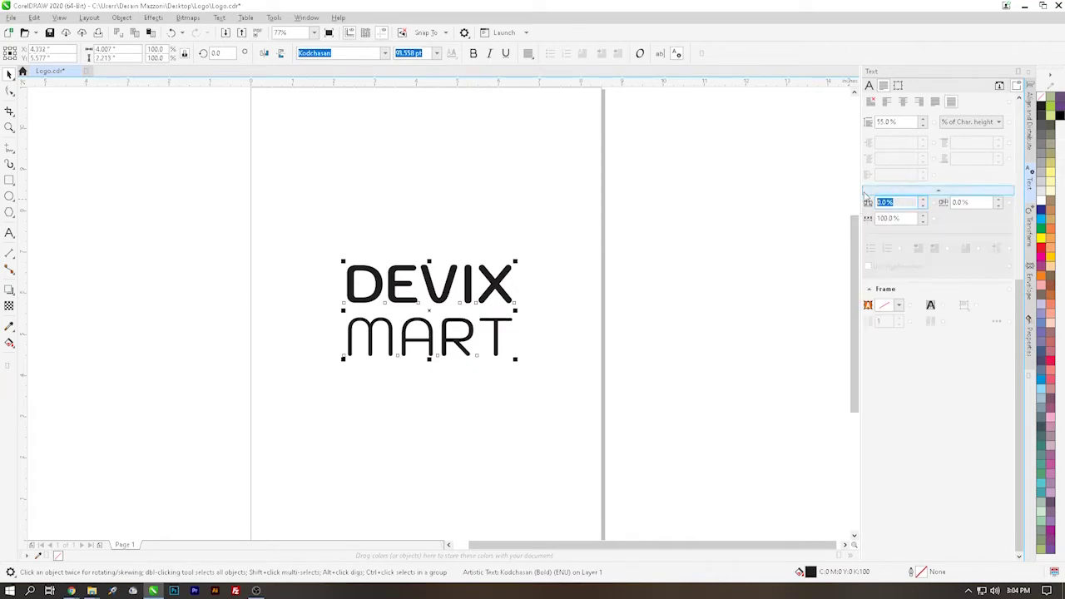
{"action": "type", "text": "10"}
{"action": "key", "text": "Return"}
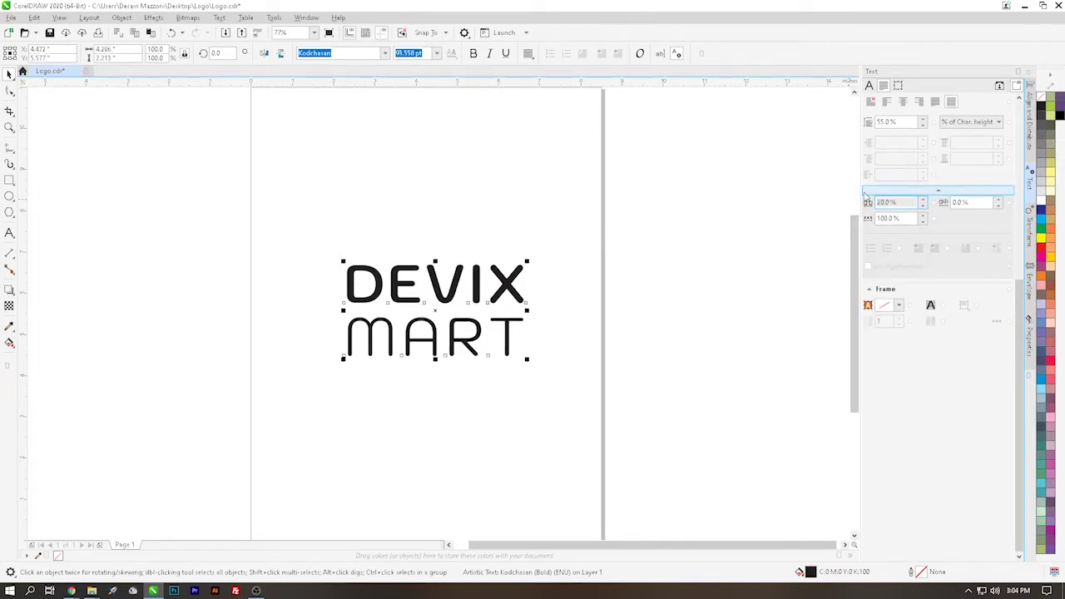
{"action": "left_click", "coordinate": [690, 297]}
{"action": "left_click", "coordinate": [512, 289]}
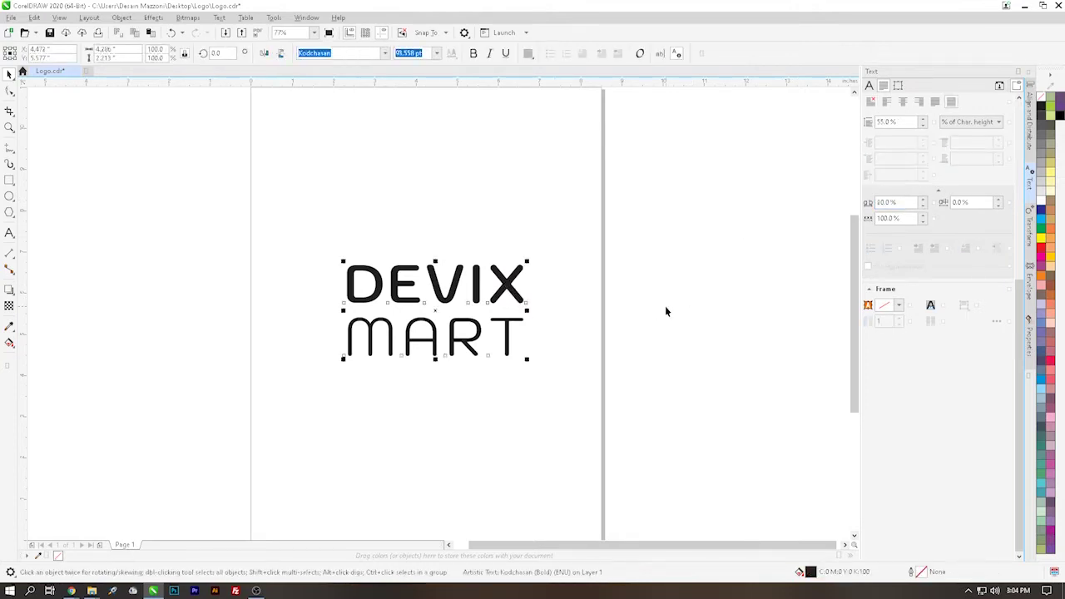
{"action": "left_click", "coordinate": [131, 238]}
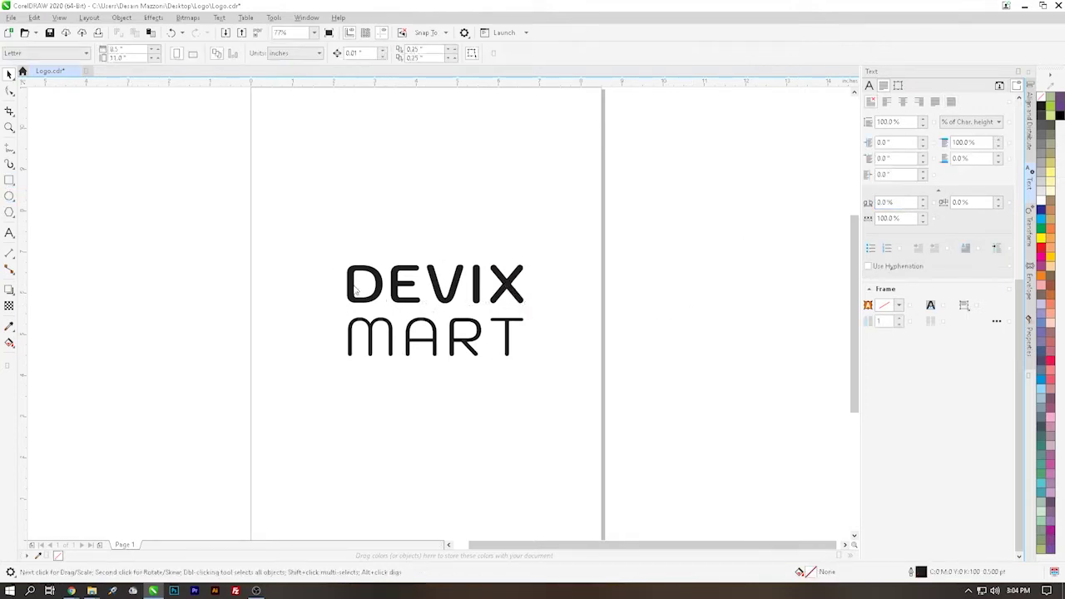
Draw a rectangle about 5.8 by 2.9 inches around the DEVIX MART text.
{"action": "key", "text": "F6"}
{"action": "left_click_drag", "start_coordinate": [319, 250], "coordinate": [564, 376]}
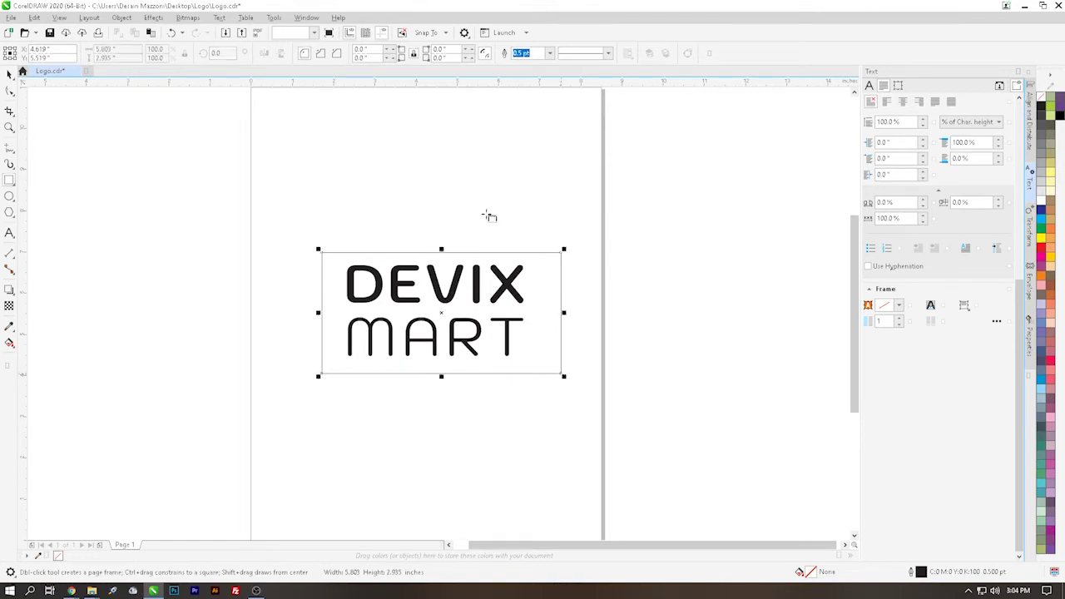
{"action": "left_click", "coordinate": [10, 73]}
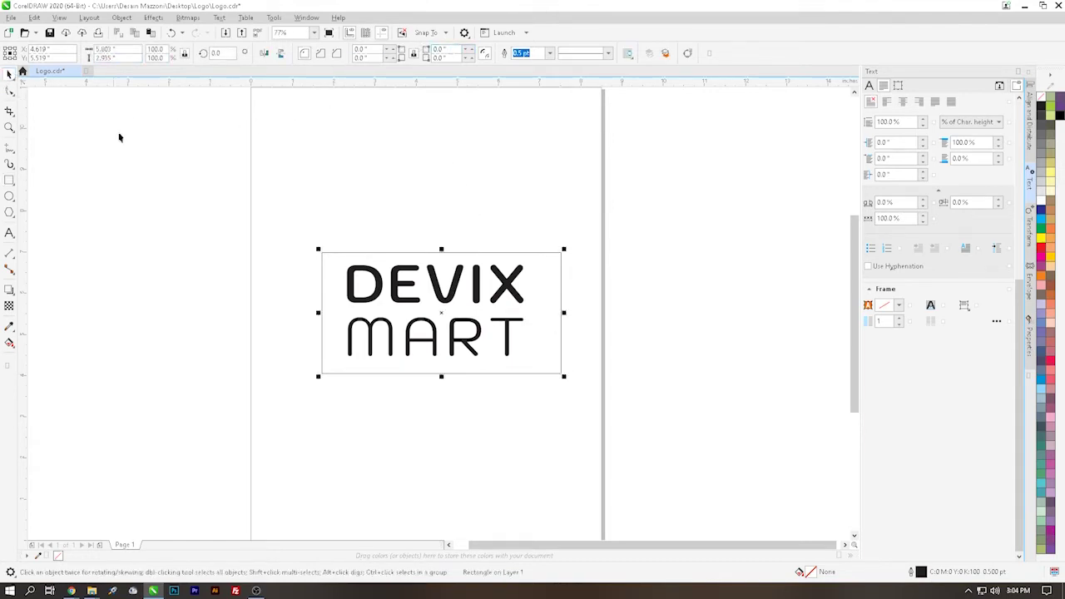
Change the document's drawing units to centimeters.
{"action": "left_click", "coordinate": [128, 158]}
{"action": "left_click", "coordinate": [274, 53]}
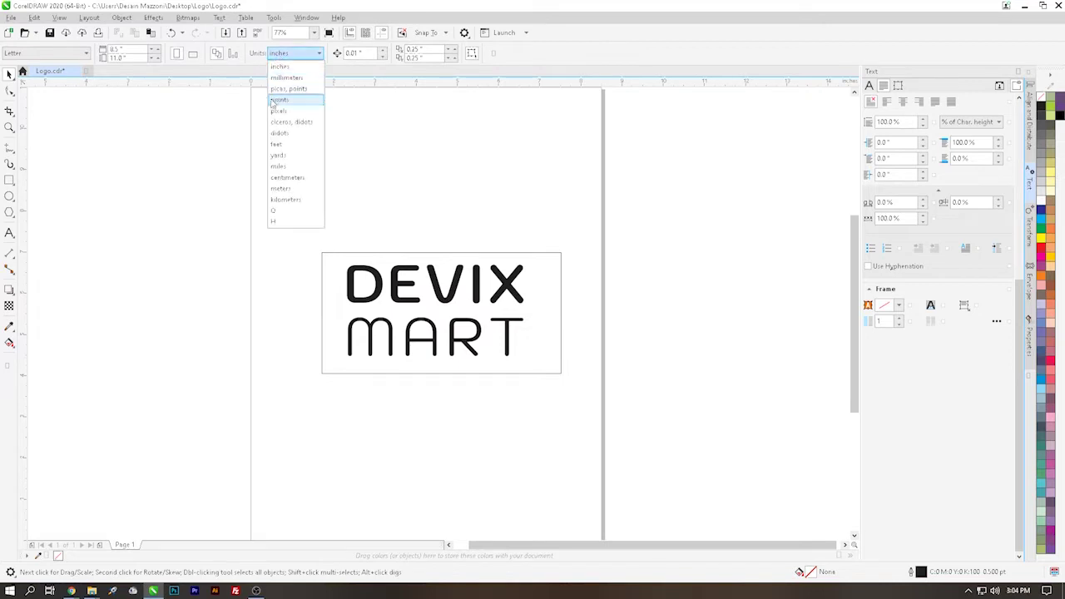
{"action": "left_click", "coordinate": [287, 177]}
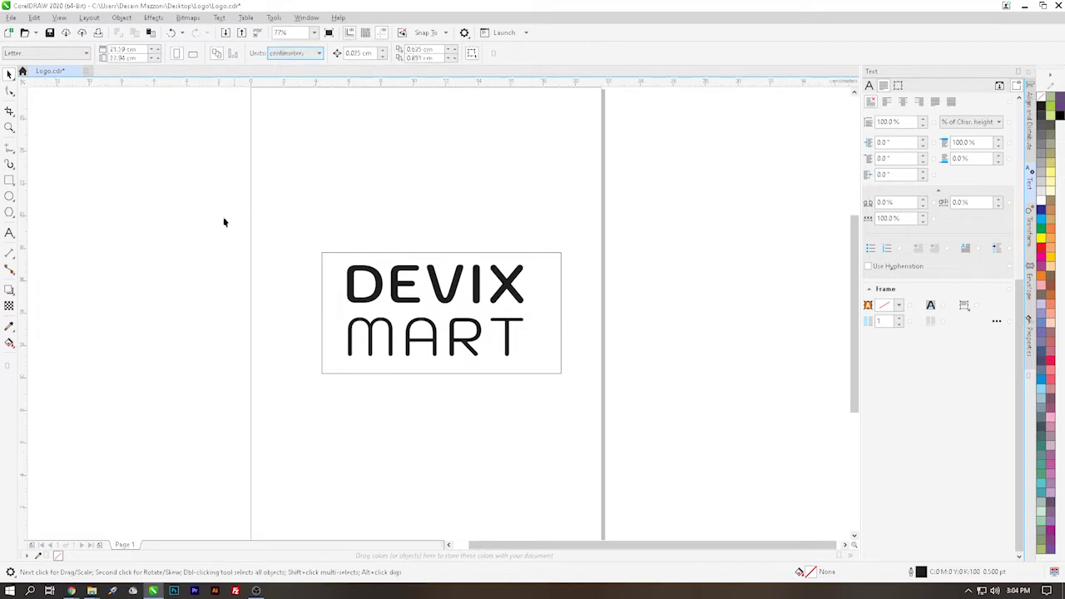
Round all four corners of the rectangle to 7 cm and centre it on the text both horizontally and vertically.
{"action": "left_click", "coordinate": [552, 260]}
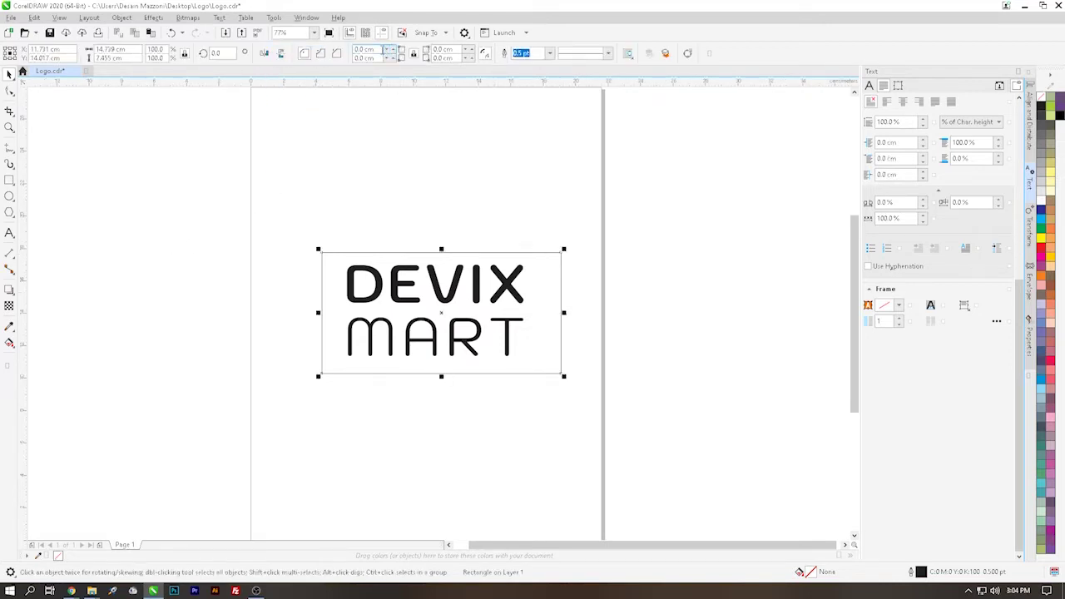
{"action": "left_click_drag", "start_coordinate": [387, 50], "coordinate": [366, 37]}
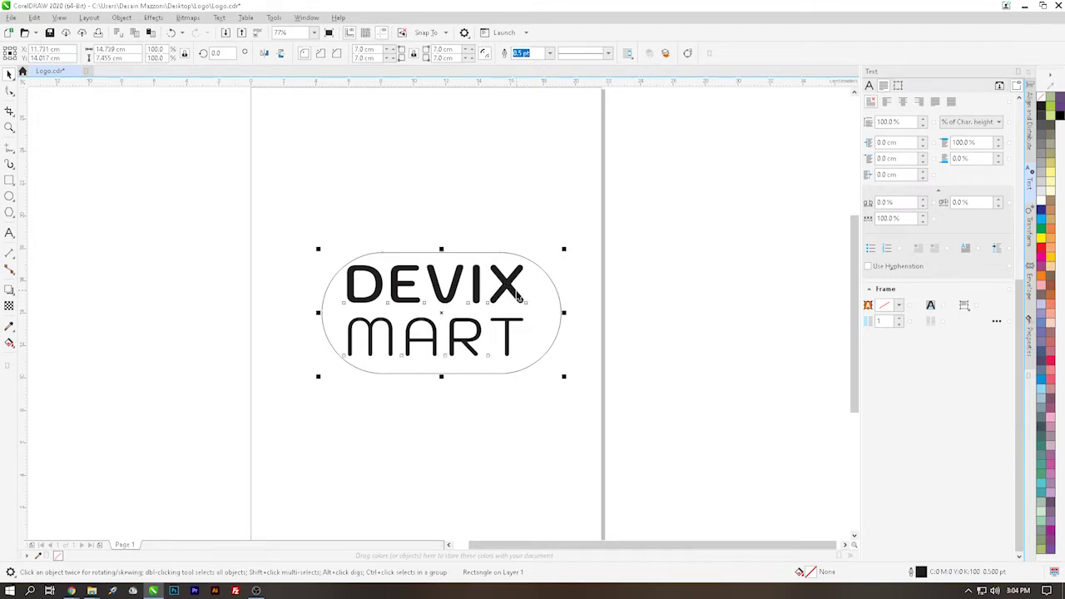
{"action": "left_click_drag", "start_coordinate": [517, 297], "coordinate": [512, 295]}
{"action": "left_click", "coordinate": [679, 296]}
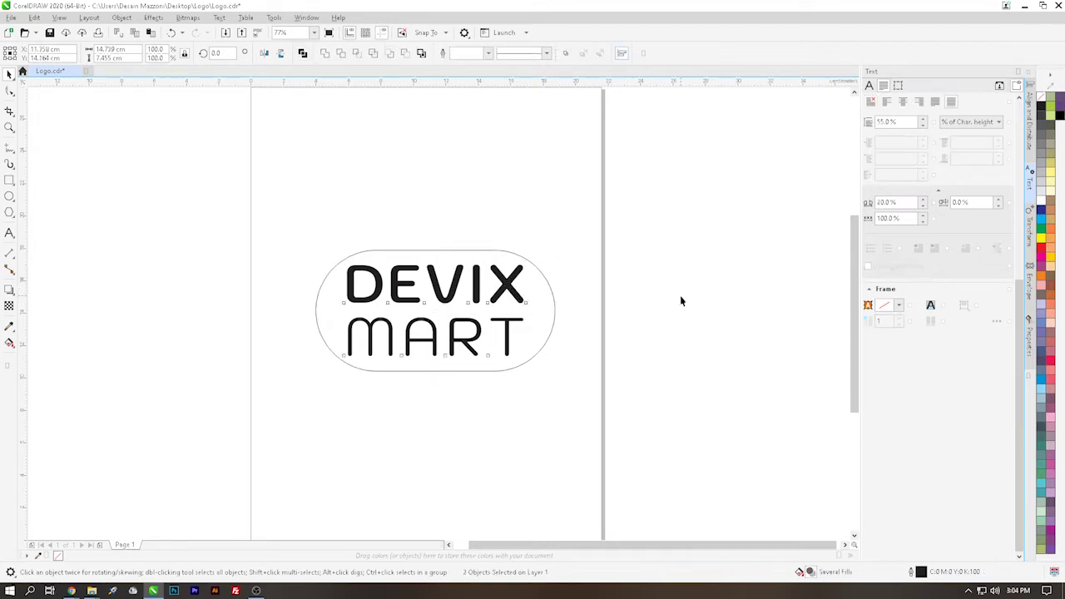
Stretch the rounded rectangle leftward to about 15.5 cm wide and centre the DEVIX MART text horizontally within it.
{"action": "left_click", "coordinate": [547, 329]}
{"action": "left_click_drag", "start_coordinate": [312, 310], "coordinate": [301, 311]}
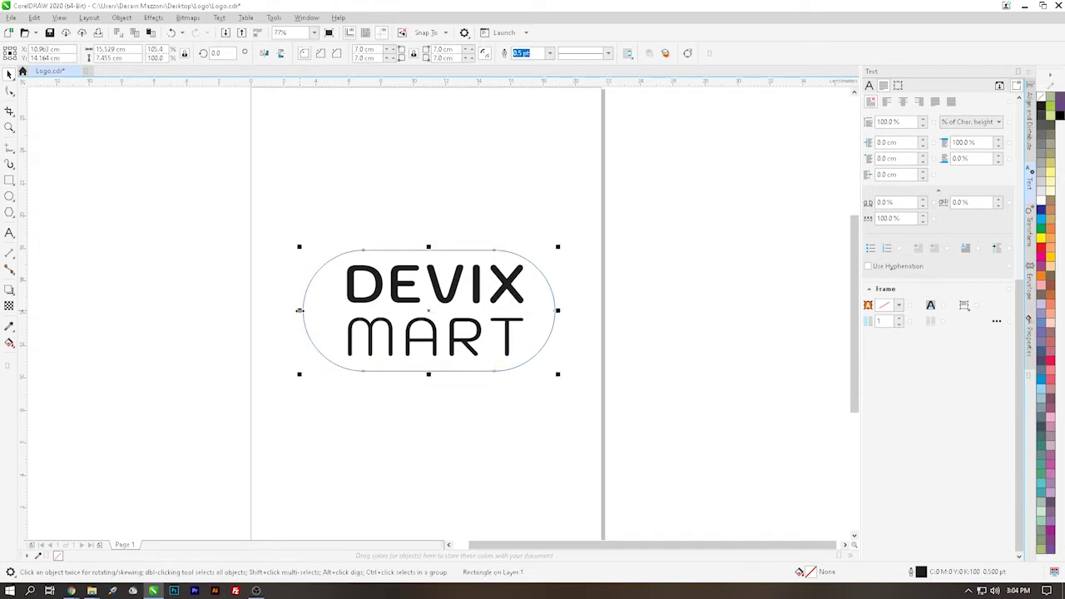
{"action": "left_click", "coordinate": [376, 292]}
{"action": "left_click", "coordinate": [382, 297]}
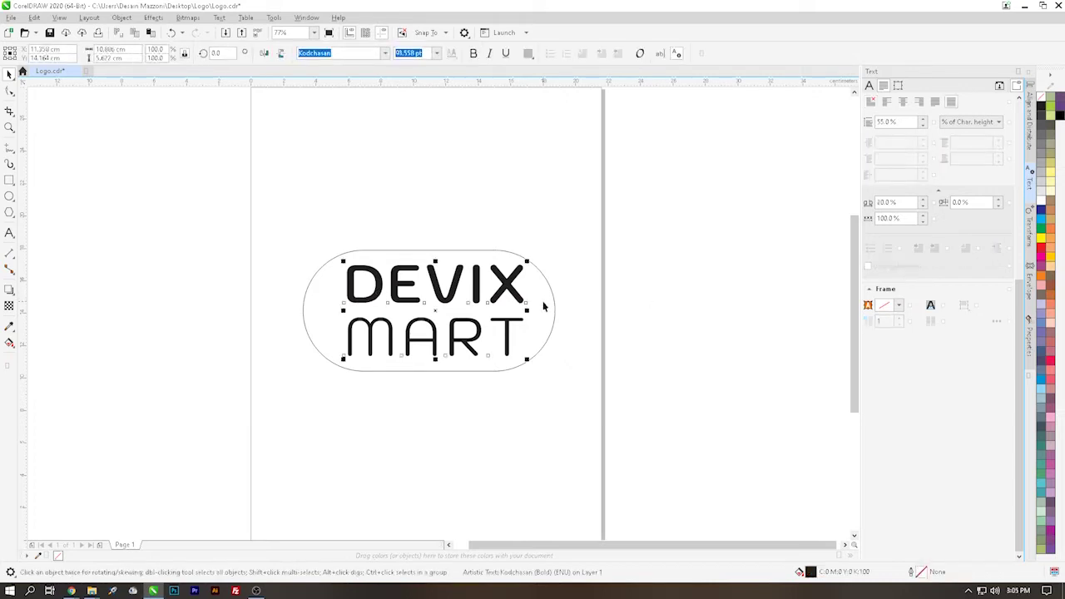
{"action": "left_click", "coordinate": [543, 306], "text": "shift"}
{"action": "key", "text": "c"}
{"action": "left_click", "coordinate": [625, 306]}
Try nudging the rounded rectangle slightly left around the DEVIX MART text and bring it back to its centred position.
{"action": "left_click", "coordinate": [506, 291]}
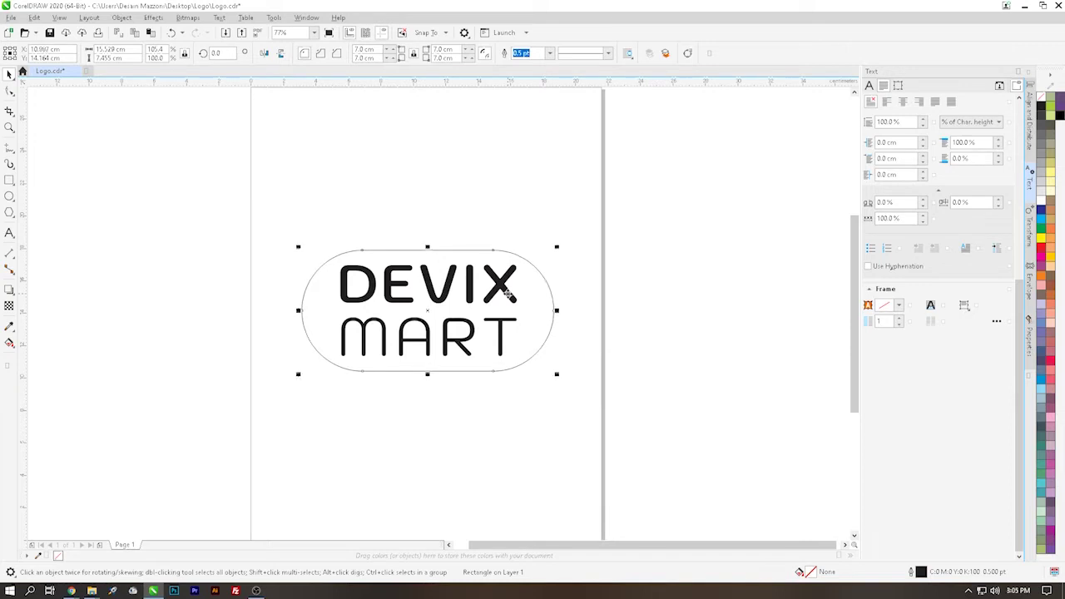
{"action": "key", "text": "ctrl+z"}
{"action": "left_click", "coordinate": [507, 293]}
{"action": "key", "text": "Escape"}
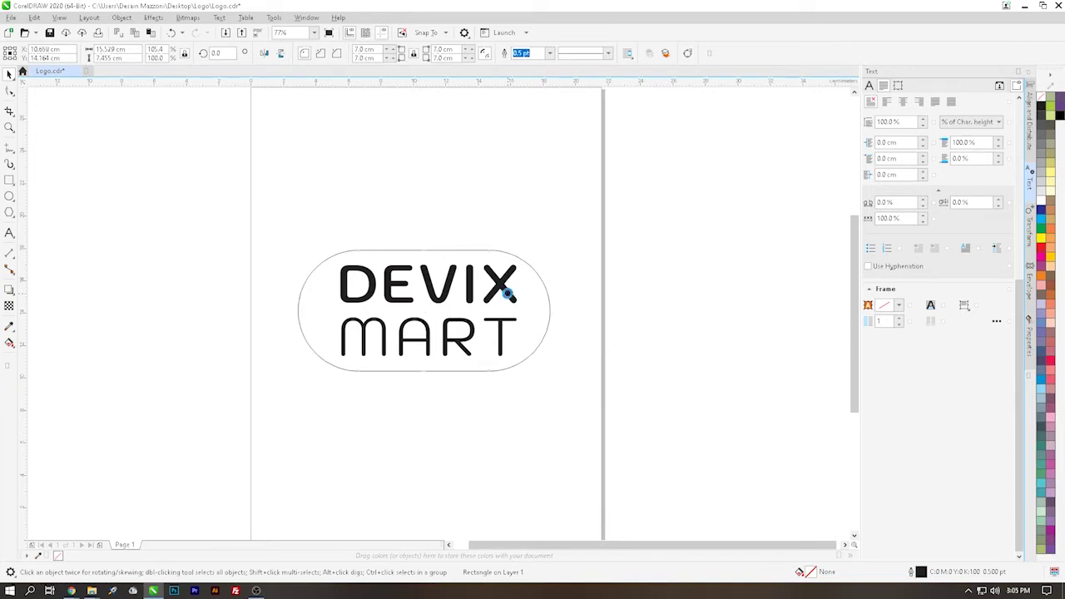
{"action": "left_click", "coordinate": [507, 291]}
{"action": "left_click", "coordinate": [587, 297]}
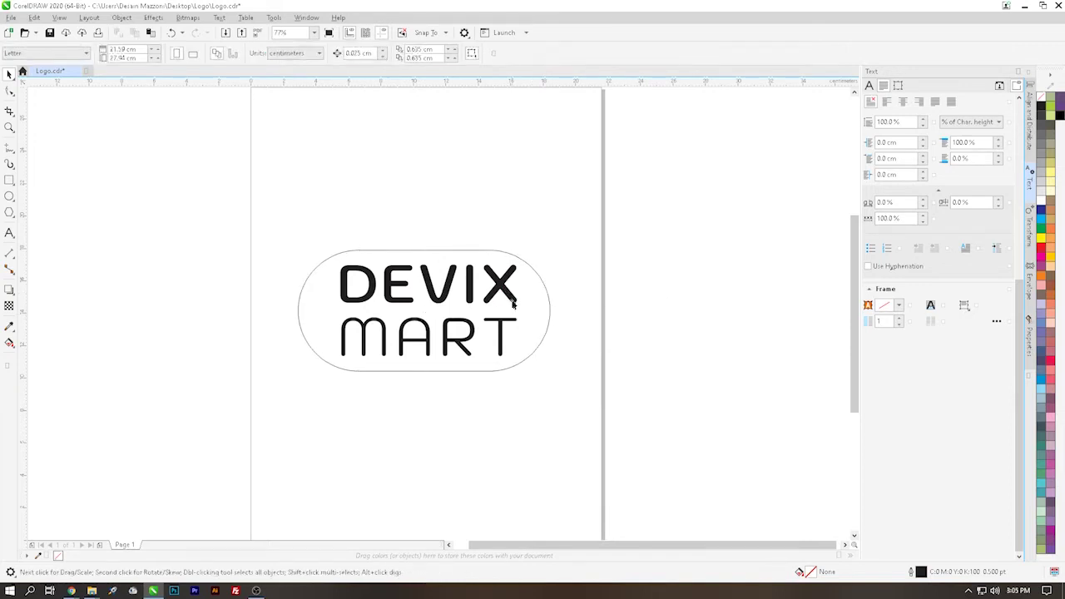
{"action": "left_click", "coordinate": [315, 292]}
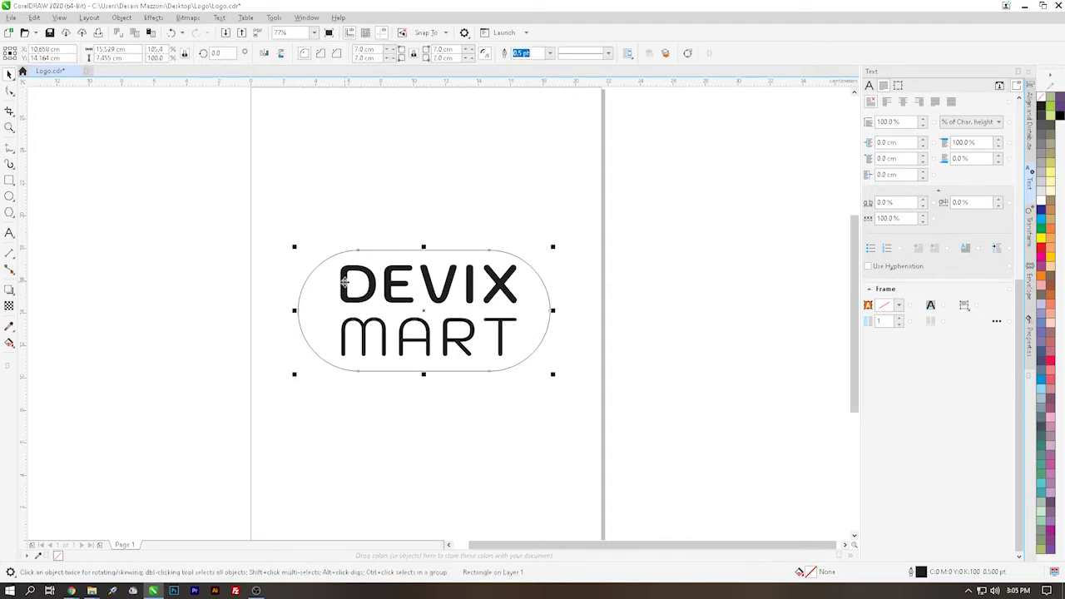
{"action": "key", "text": "Right"}
{"action": "left_click", "coordinate": [705, 292]}
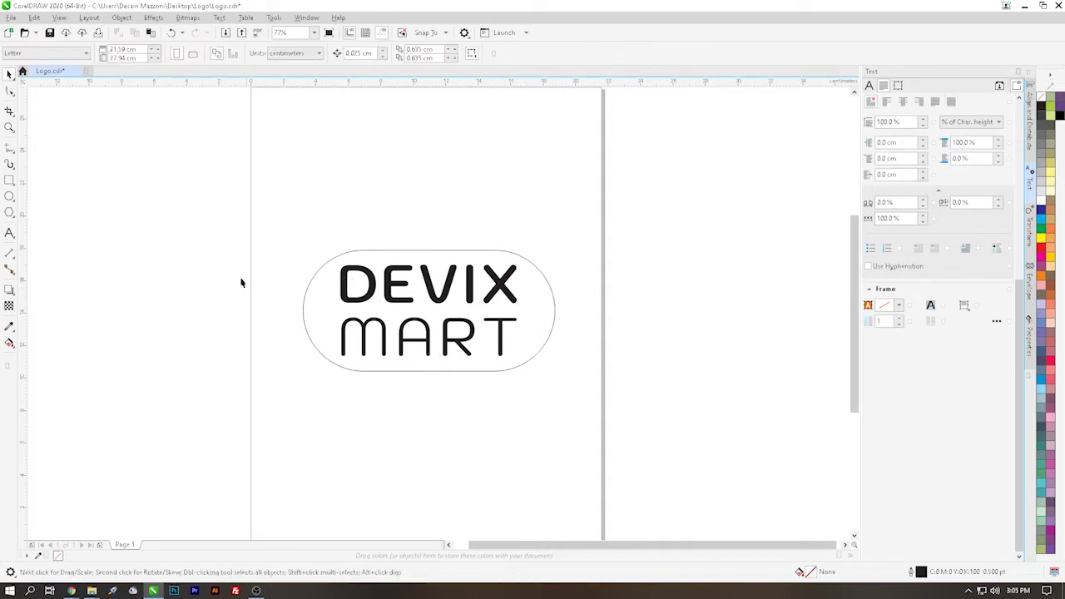
Try a 3 pt outline width on the rounded rectangle.
{"action": "left_click", "coordinate": [313, 293]}
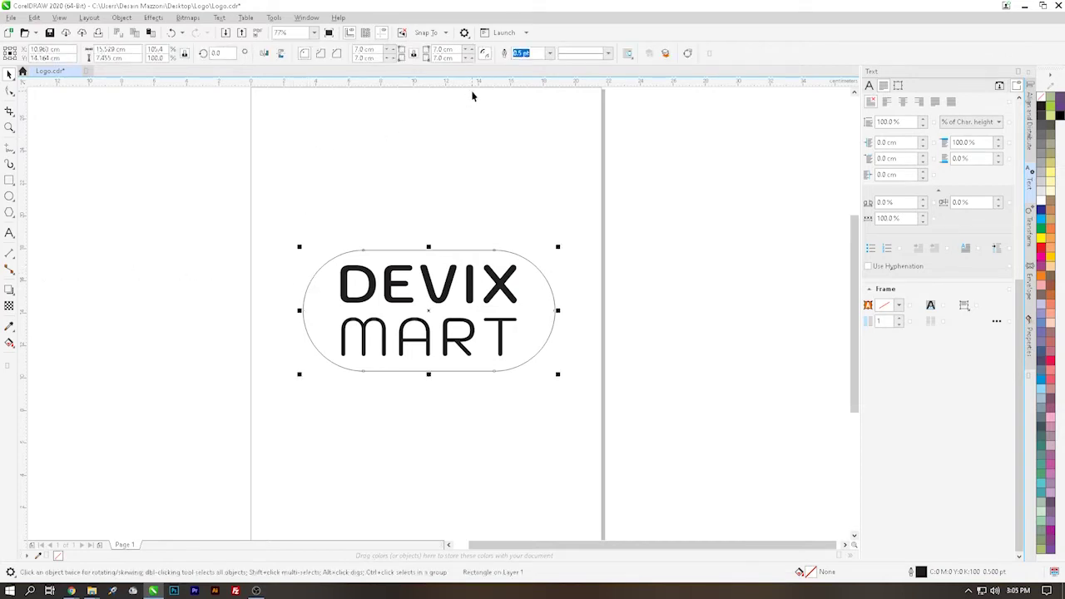
{"action": "left_click", "coordinate": [522, 52]}
{"action": "key", "text": "Return"}
{"action": "type", "text": "3"}
{"action": "key", "text": "Return"}
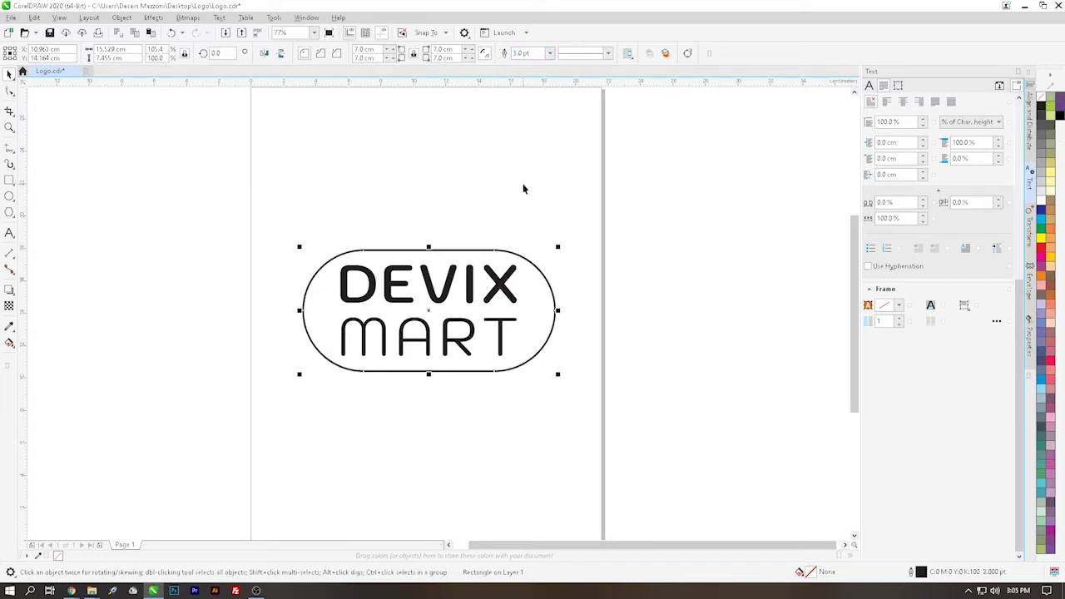
Set the rounded rectangle's outline width to 12 pt.
{"action": "left_click", "coordinate": [522, 53]}
{"action": "type", "text": "12"}
{"action": "key", "text": "Return"}
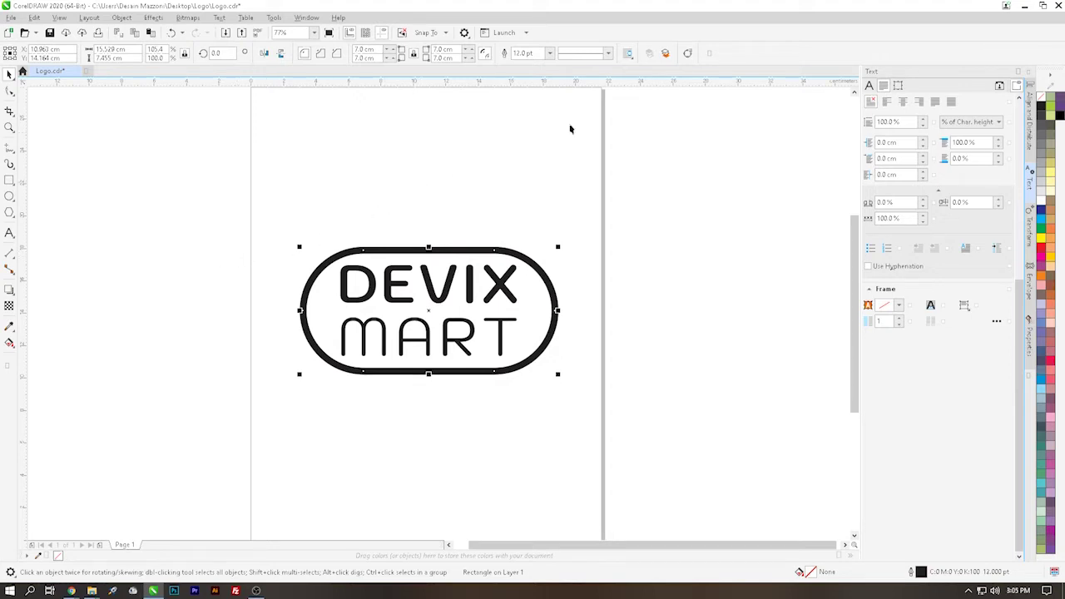
Convert the rounded rectangle to curves and delete its upper-left arc segment to open the outline.
{"action": "left_click", "coordinate": [687, 54]}
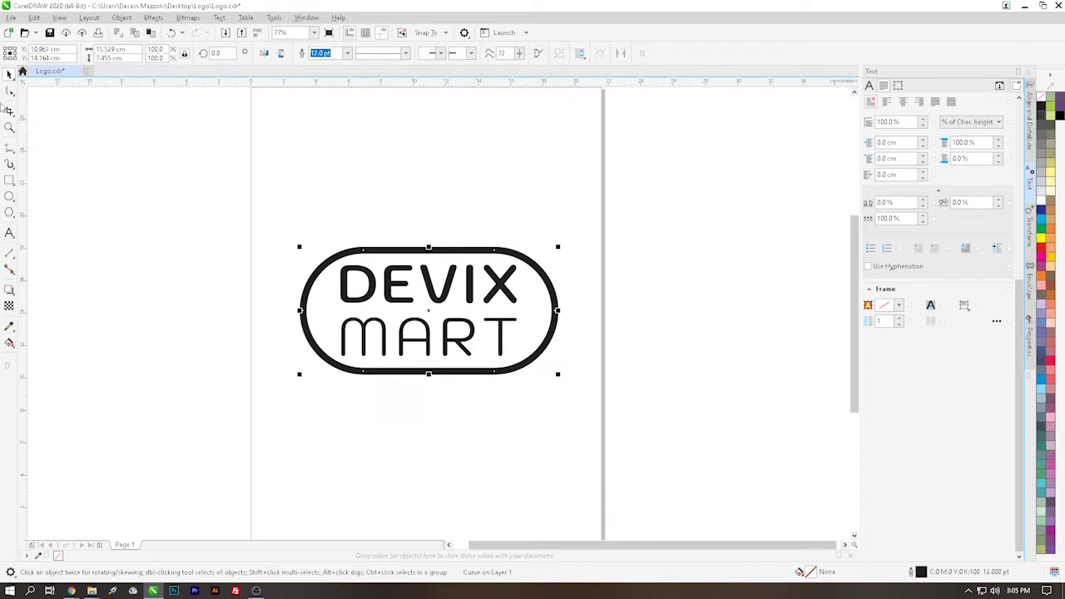
{"action": "left_click", "coordinate": [10, 91]}
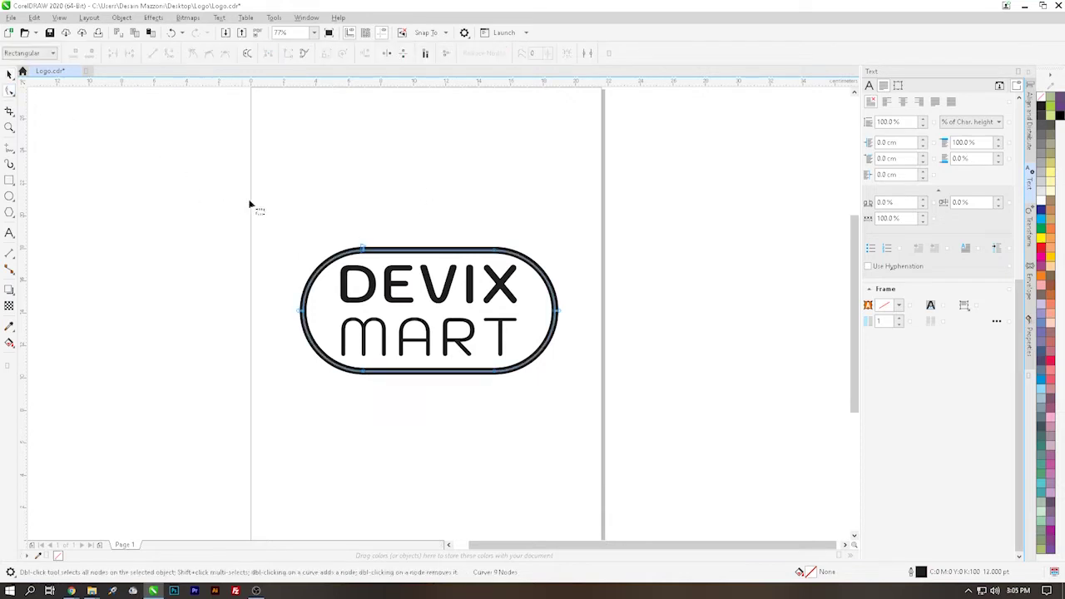
{"action": "double_click", "coordinate": [363, 249]}
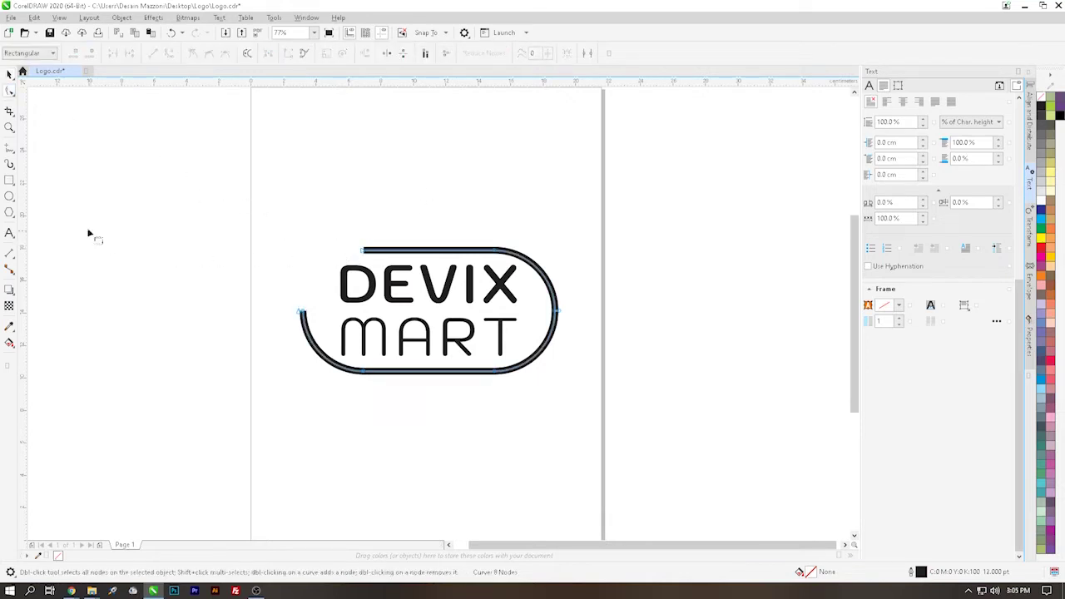
Draw a circle about 3 cm across above the outline's upper open end and make it a 12 pt arc from 0° to 270°.
{"action": "left_click", "coordinate": [10, 197]}
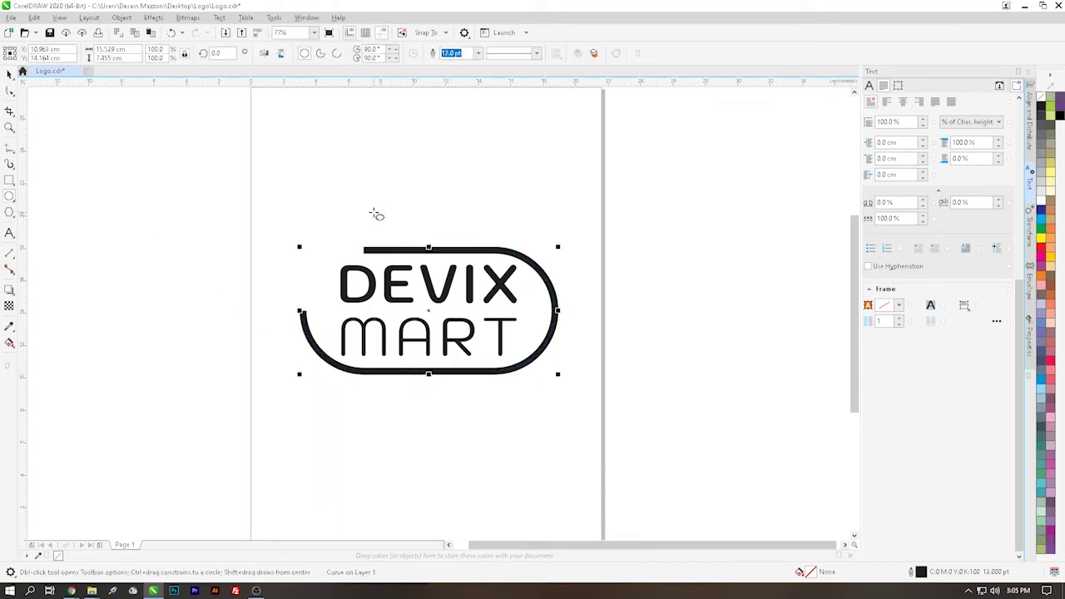
{"action": "key", "text": "Escape"}
{"action": "left_click_drag", "start_coordinate": [364, 192], "coordinate": [412, 241]}
{"action": "left_click", "coordinate": [453, 52]}
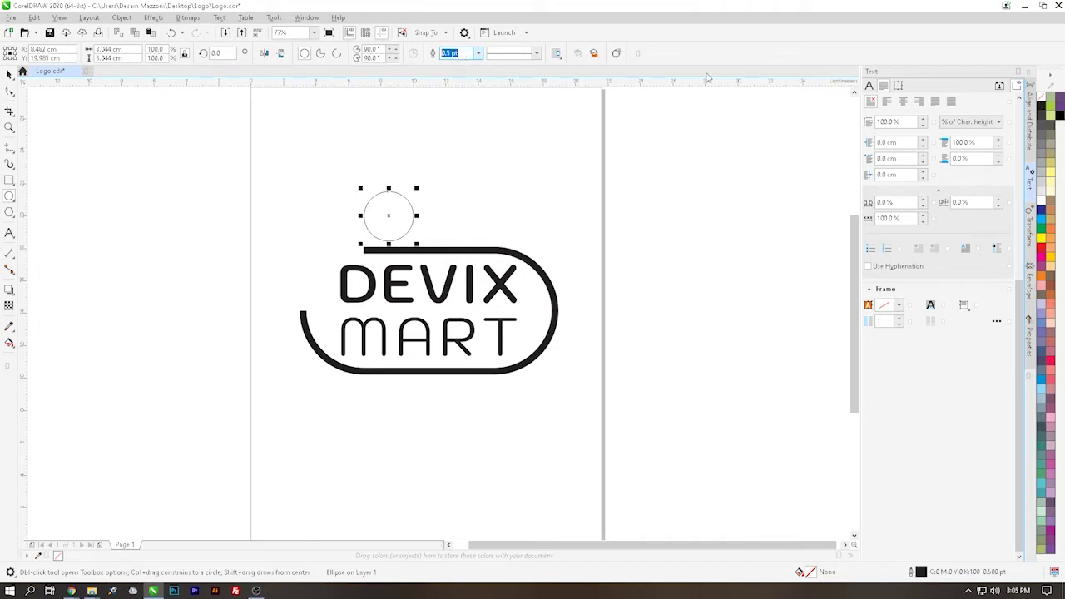
{"action": "type", "text": "12"}
{"action": "key", "text": "Return"}
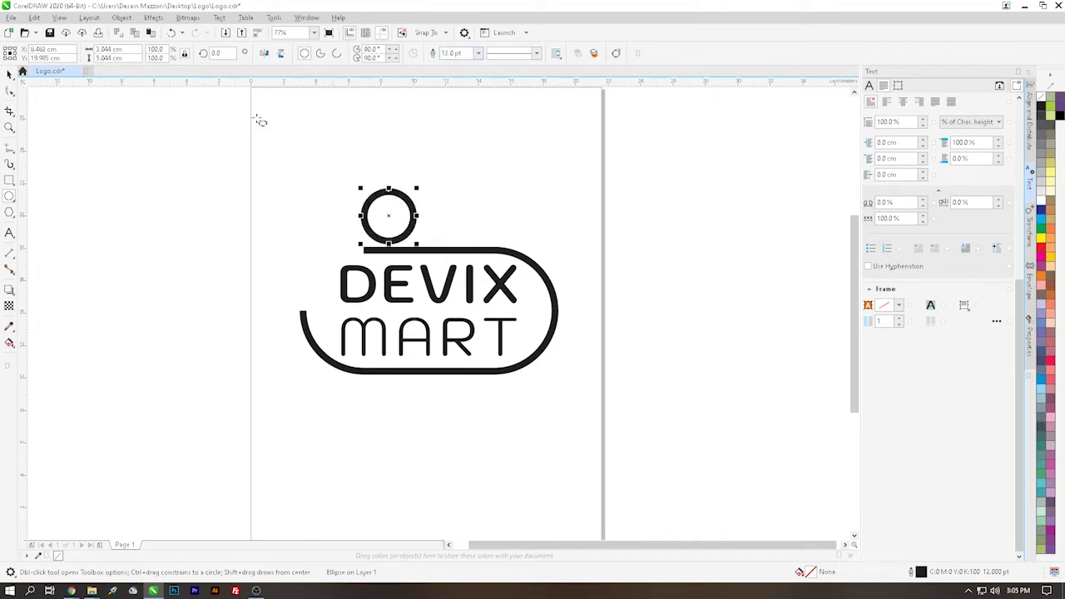
{"action": "left_click", "coordinate": [337, 52]}
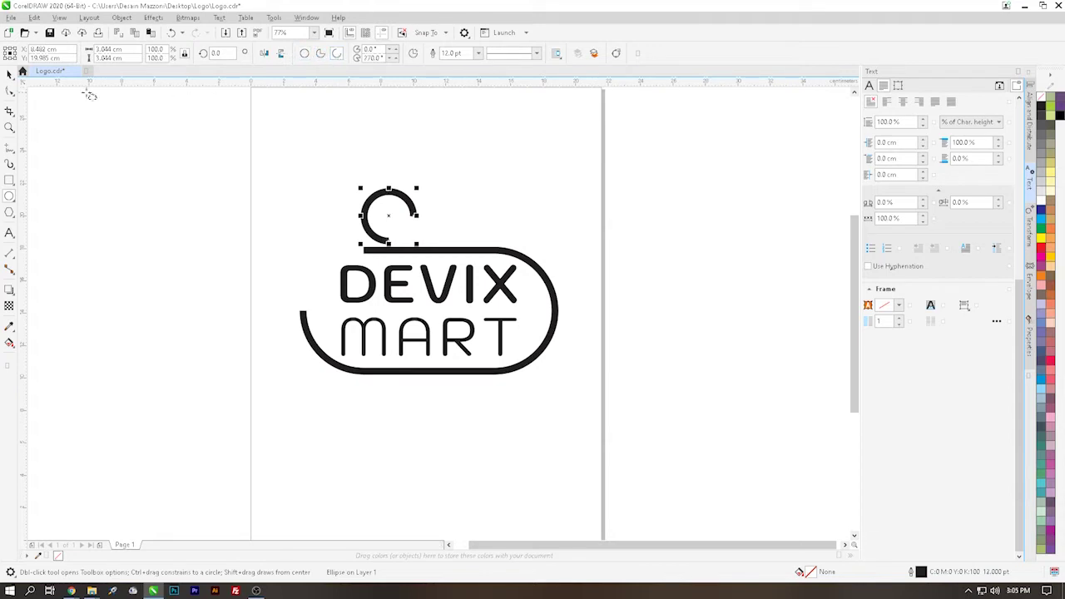
Move the arc below the outline as a cart wheel and place a copy of it to the right.
{"action": "left_click", "coordinate": [10, 75]}
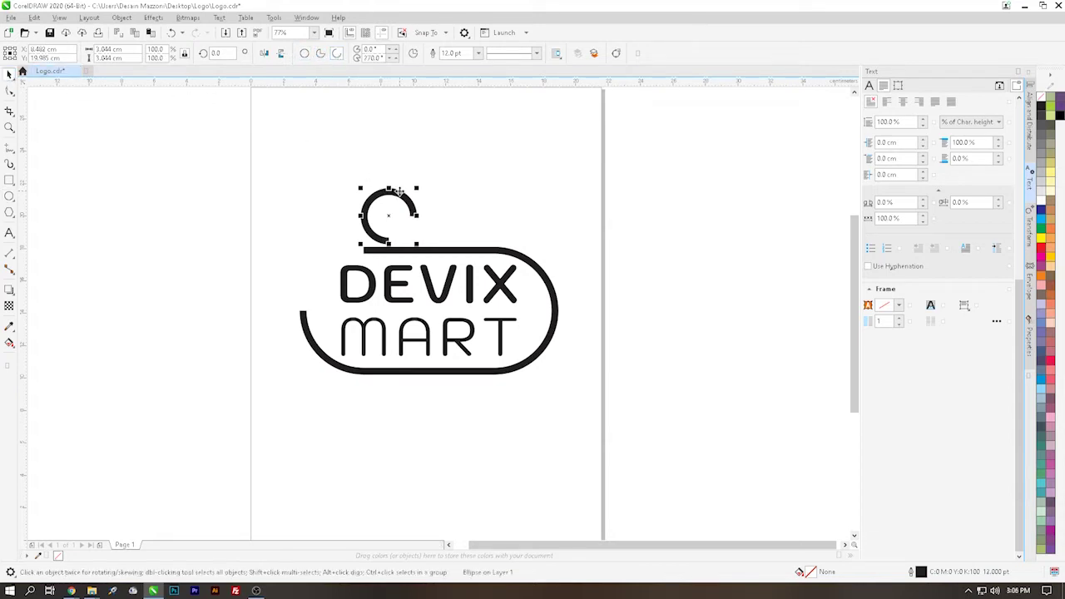
{"action": "left_click_drag", "start_coordinate": [400, 192], "coordinate": [397, 384]}
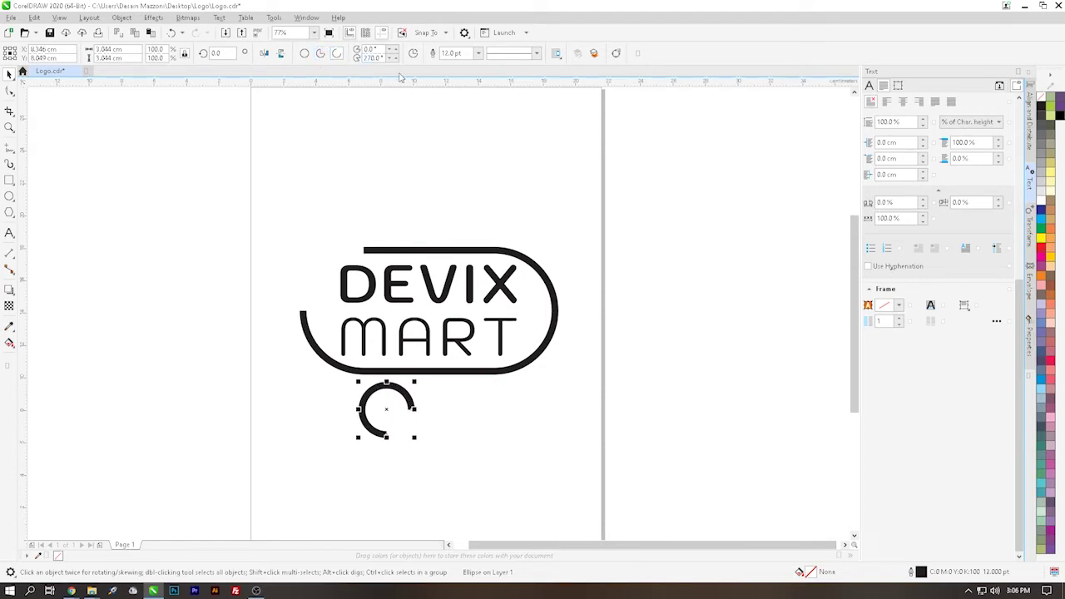
{"action": "left_click_drag", "start_coordinate": [399, 397], "coordinate": [490, 394]}
{"action": "left_click", "coordinate": [392, 388]}
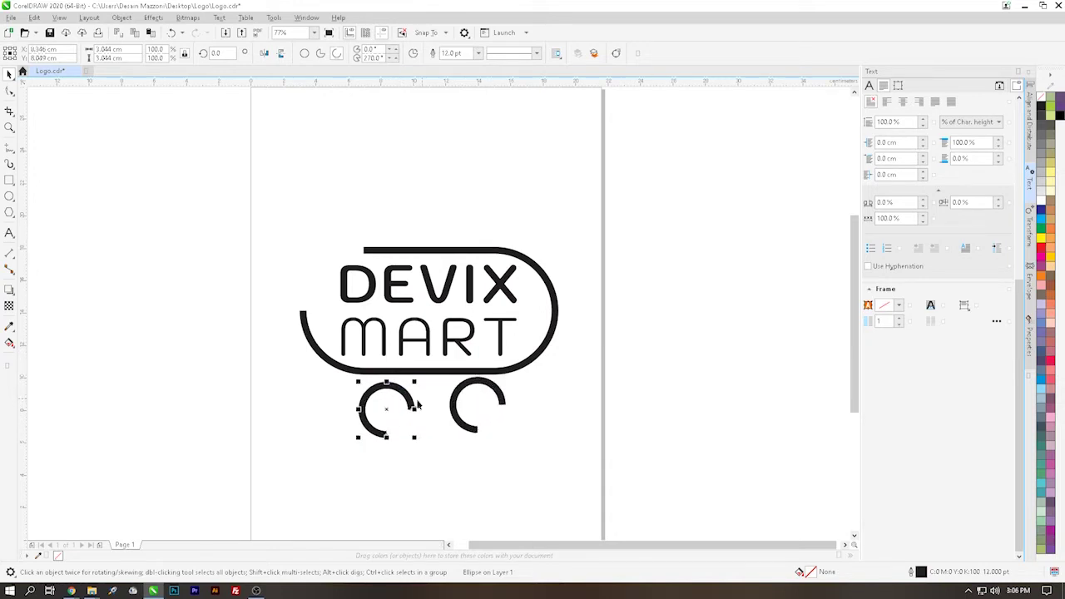
Copy the left wheel arc to the outline's upper open end, setting its lower end against the start of the top line.
{"action": "left_click_drag", "start_coordinate": [392, 388], "coordinate": [371, 205]}
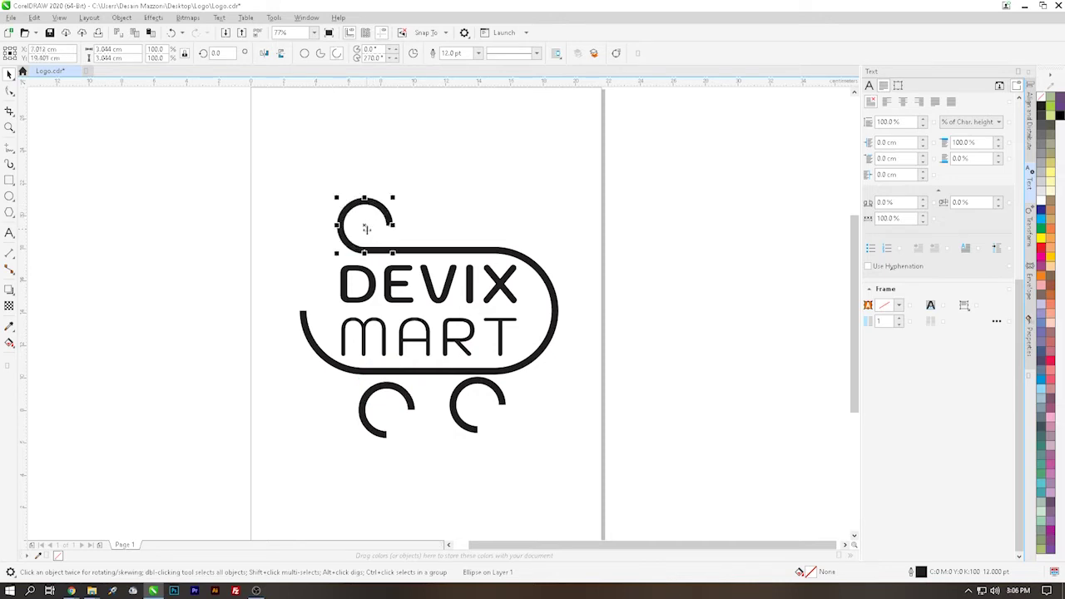
{"action": "scroll", "coordinate": [368, 236], "scroll_direction": "up", "scroll_amount": 2}
{"action": "scroll", "coordinate": [367, 235], "scroll_direction": "up", "scroll_amount": 2}
{"action": "left_click_drag", "start_coordinate": [351, 297], "coordinate": [292, 255]}
{"action": "scroll", "coordinate": [366, 288], "scroll_direction": "up", "scroll_amount": 4}
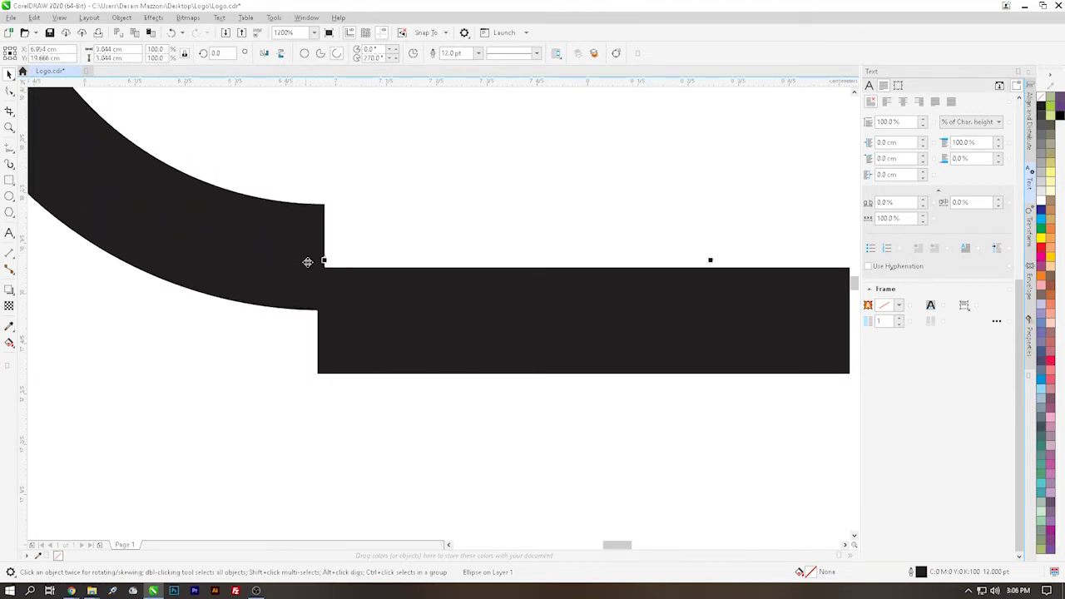
Align the copied handle arc with the top of the outline and offset it upward by its own height of 3.044 cm.
{"action": "key", "text": "Escape"}
{"action": "scroll", "coordinate": [347, 341], "scroll_direction": "down", "scroll_amount": 4}
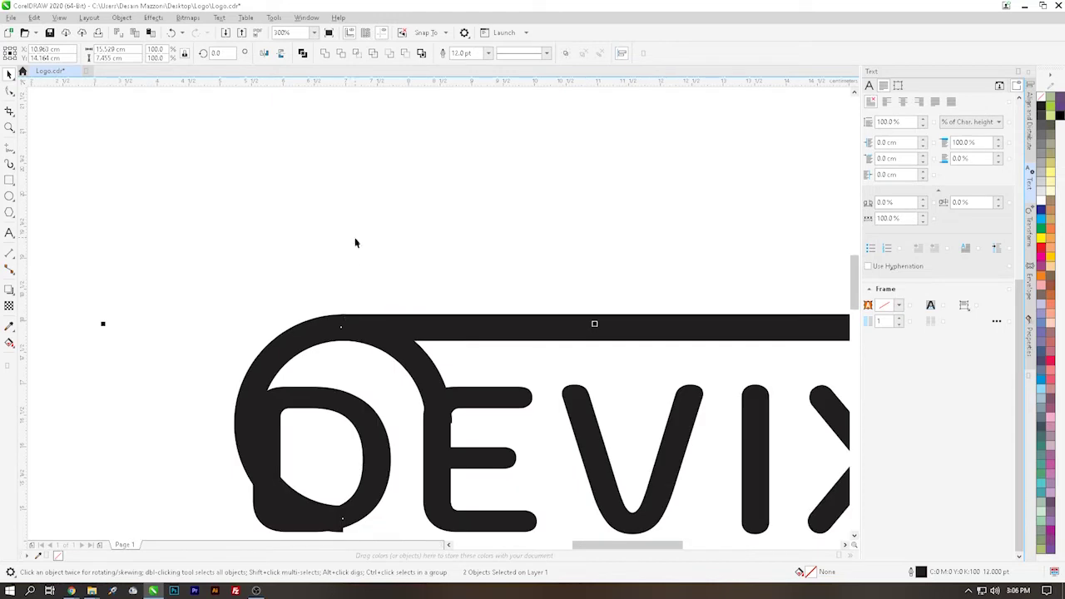
{"action": "left_click", "coordinate": [287, 344]}
{"action": "scroll", "coordinate": [286, 341], "scroll_direction": "down", "scroll_amount": 4}
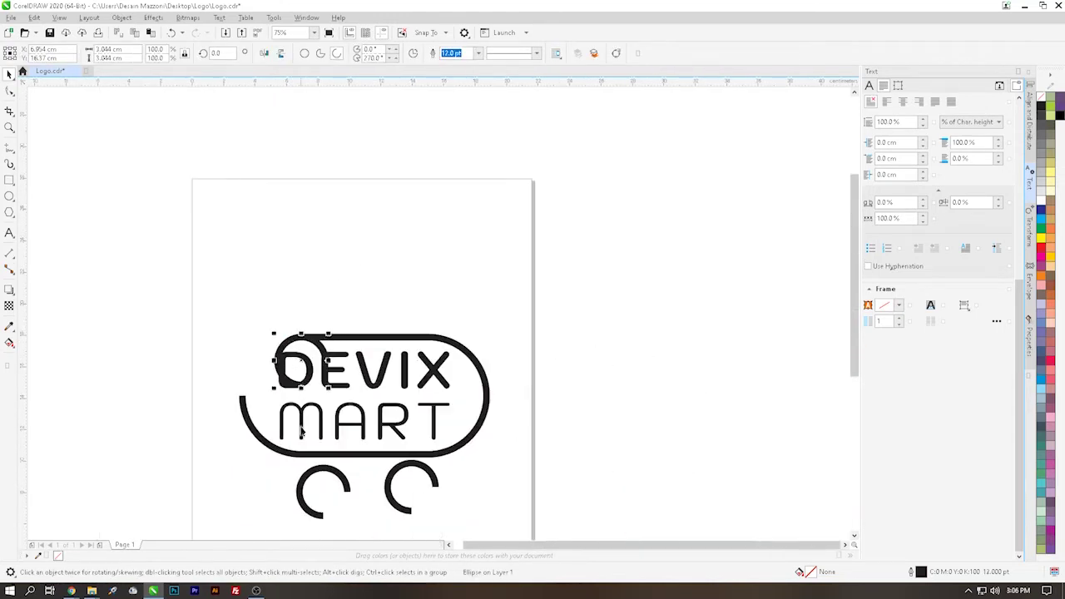
{"action": "scroll", "coordinate": [302, 431], "scroll_direction": "up", "scroll_amount": 2}
{"action": "left_click", "coordinate": [1030, 226]}
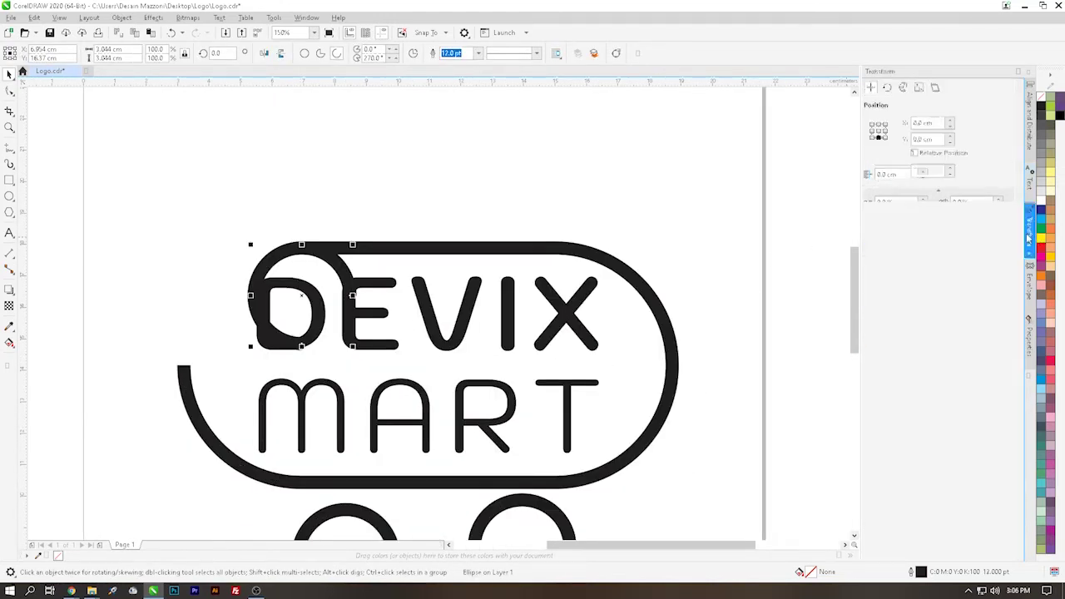
{"action": "left_click", "coordinate": [880, 132]}
{"action": "left_click", "coordinate": [938, 197]}
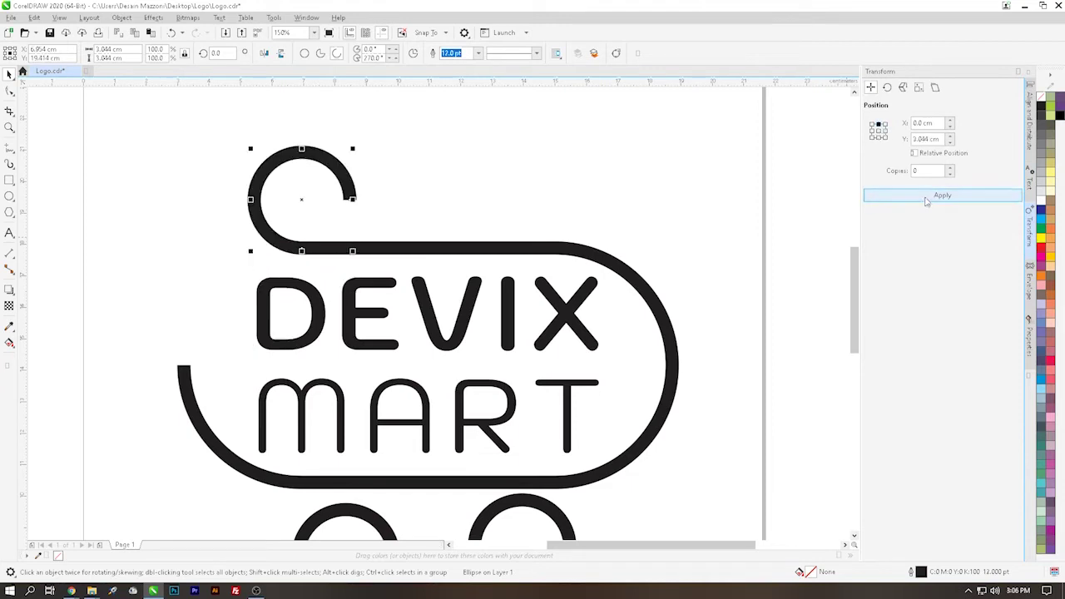
{"action": "left_click", "coordinate": [625, 222]}
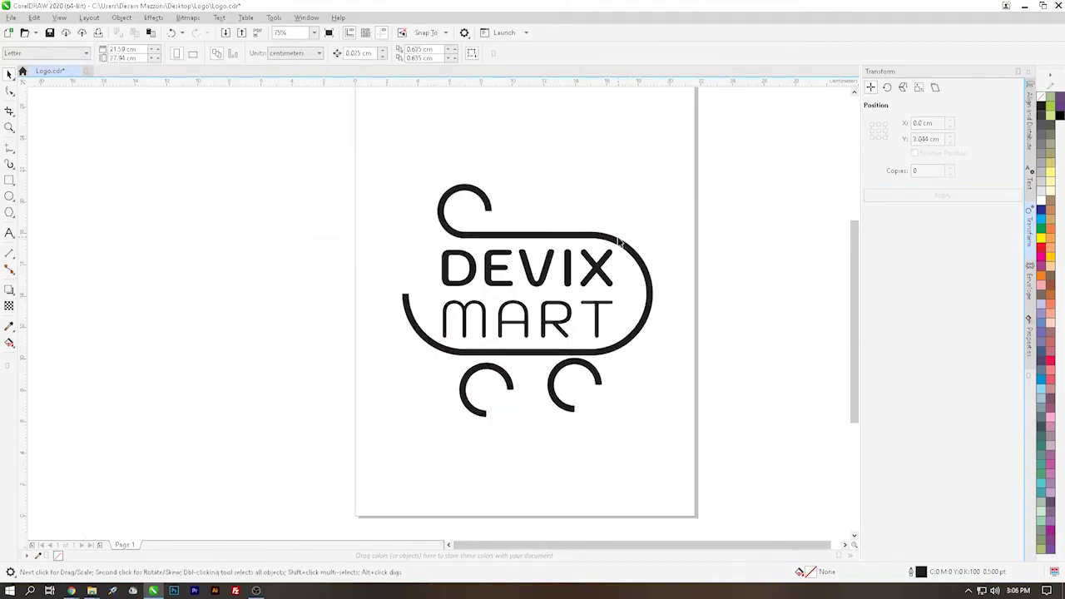
Mirror both wheel arcs vertically so their openings face the upper right.
{"action": "scroll", "coordinate": [618, 242], "scroll_direction": "up", "scroll_amount": 2}
{"action": "scroll", "coordinate": [618, 241], "scroll_direction": "down", "scroll_amount": 2}
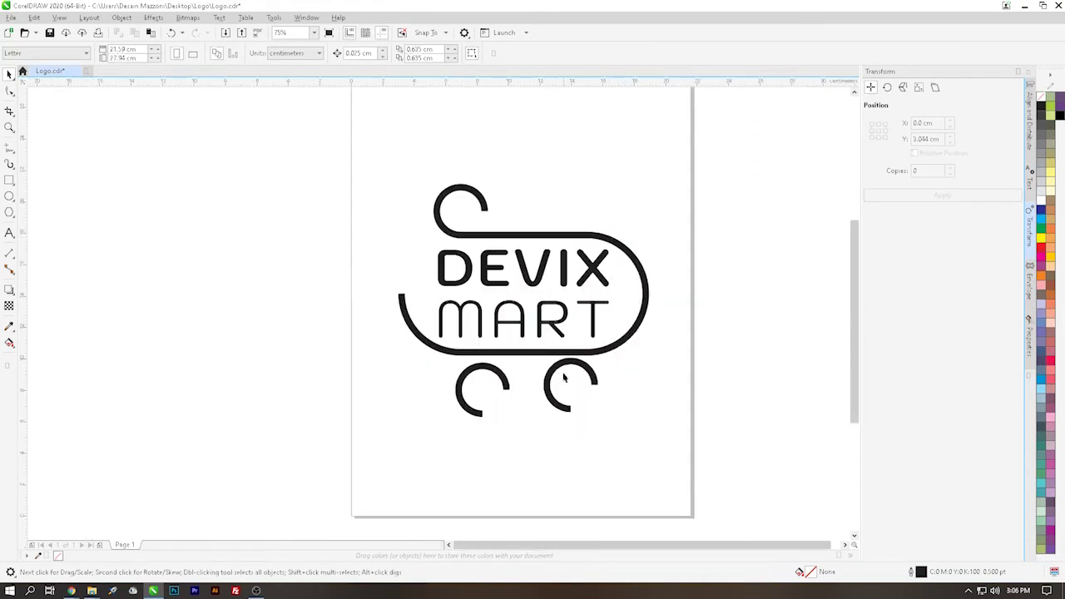
{"action": "scroll", "coordinate": [520, 376], "scroll_direction": "up", "scroll_amount": 2}
{"action": "left_click", "coordinate": [503, 369]}
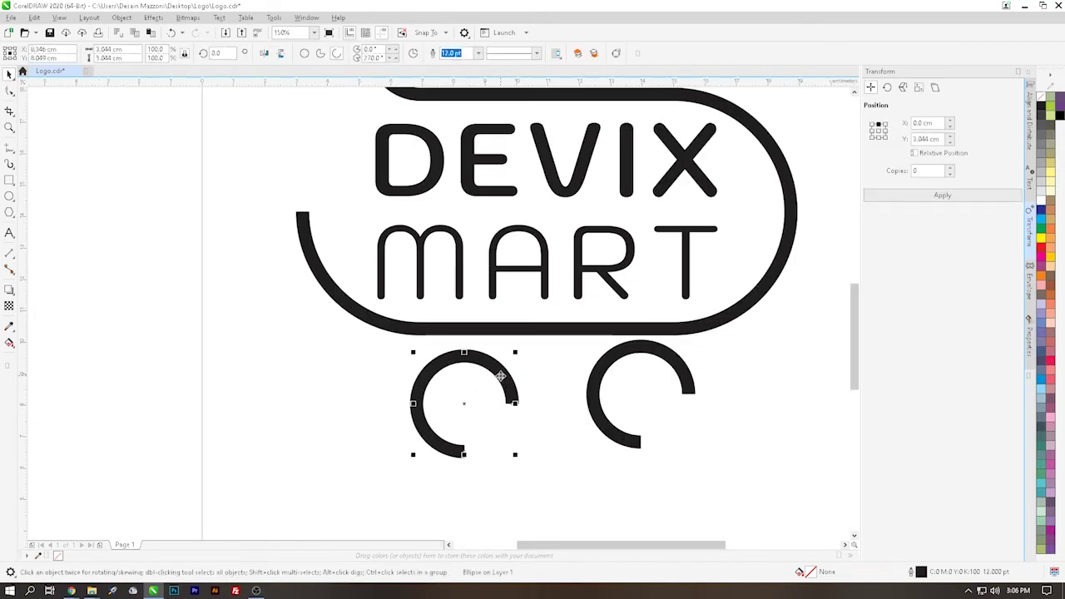
{"action": "left_click", "coordinate": [673, 359]}
{"action": "left_click", "coordinate": [486, 364], "text": "shift"}
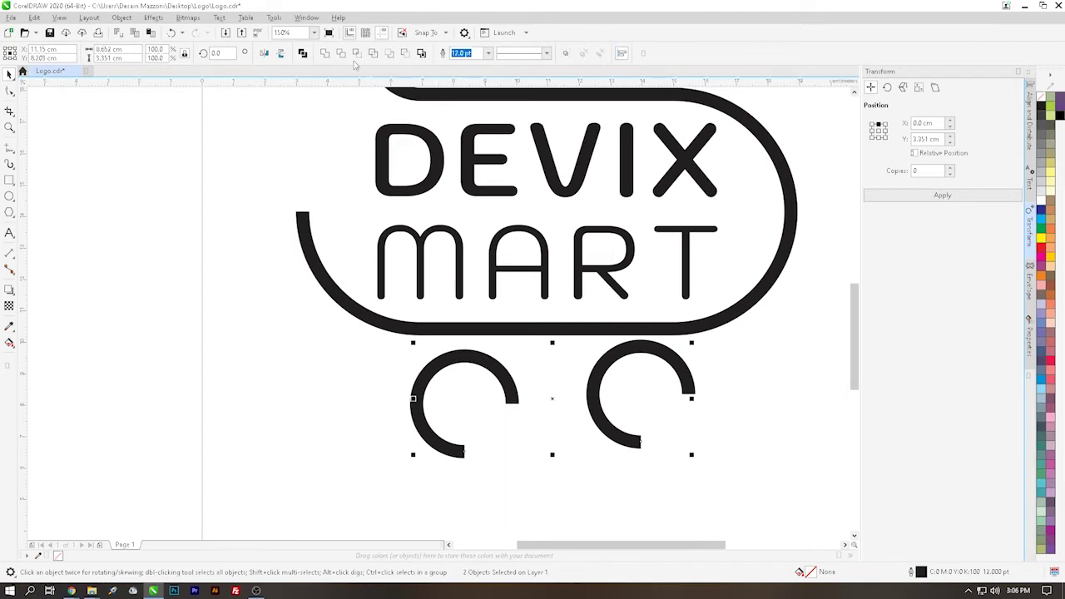
{"action": "left_click", "coordinate": [281, 55]}
{"action": "left_click", "coordinate": [228, 292]}
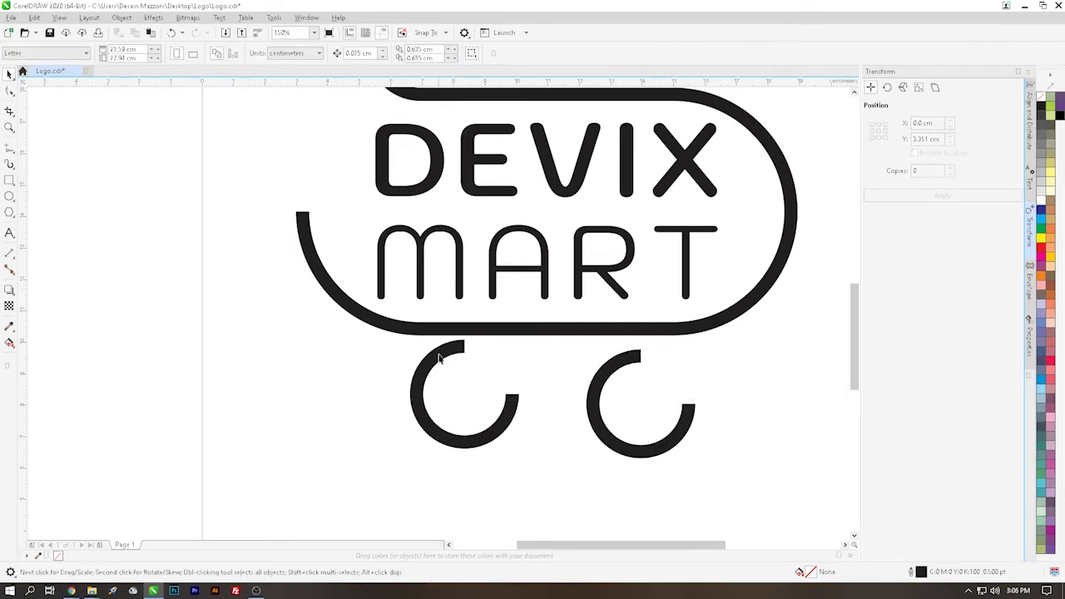
Align the centres of the two wheel arcs so both sit level below the outline.
{"action": "left_click", "coordinate": [440, 359]}
{"action": "left_click", "coordinate": [612, 379], "text": "shift"}
{"action": "key", "text": "e"}
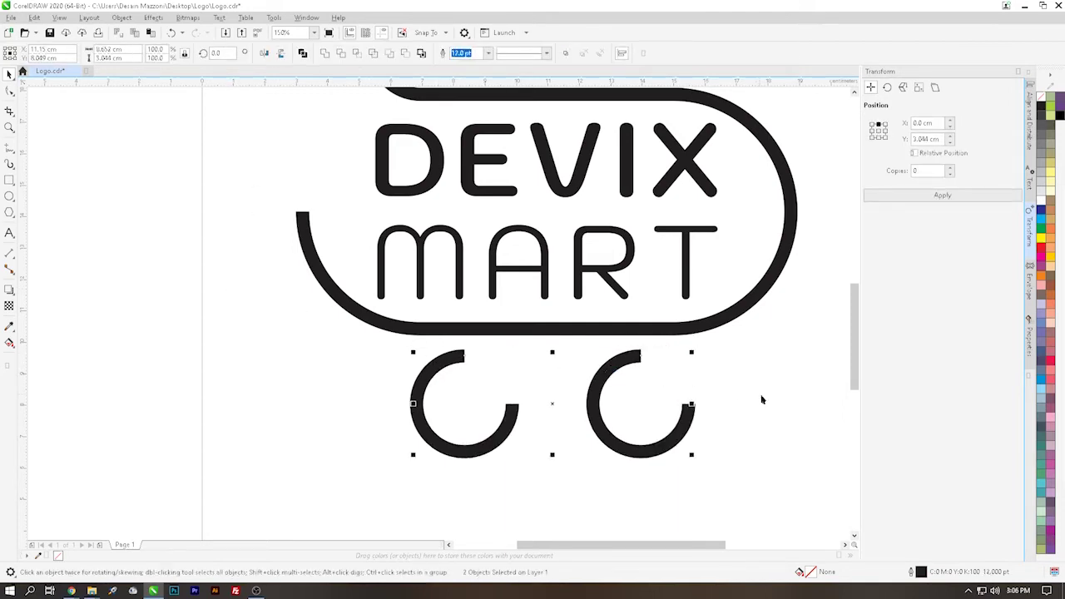
{"action": "left_click", "coordinate": [713, 427]}
Nudge the right wheel arc about 0.3 cm farther right and select both wheel arcs.
{"action": "left_click", "coordinate": [677, 435]}
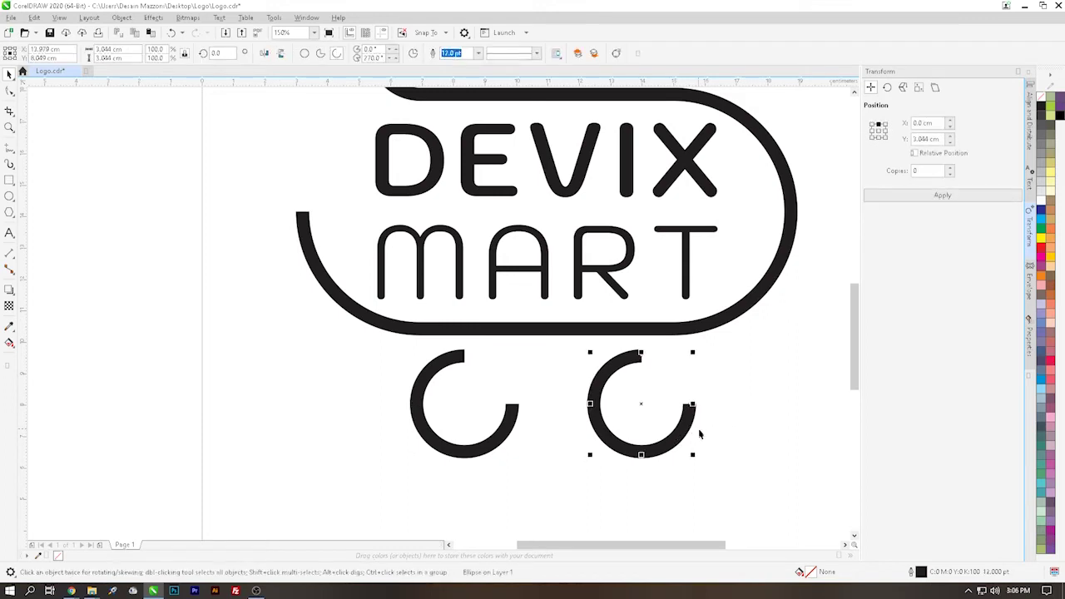
{"action": "key", "text": "Right"}
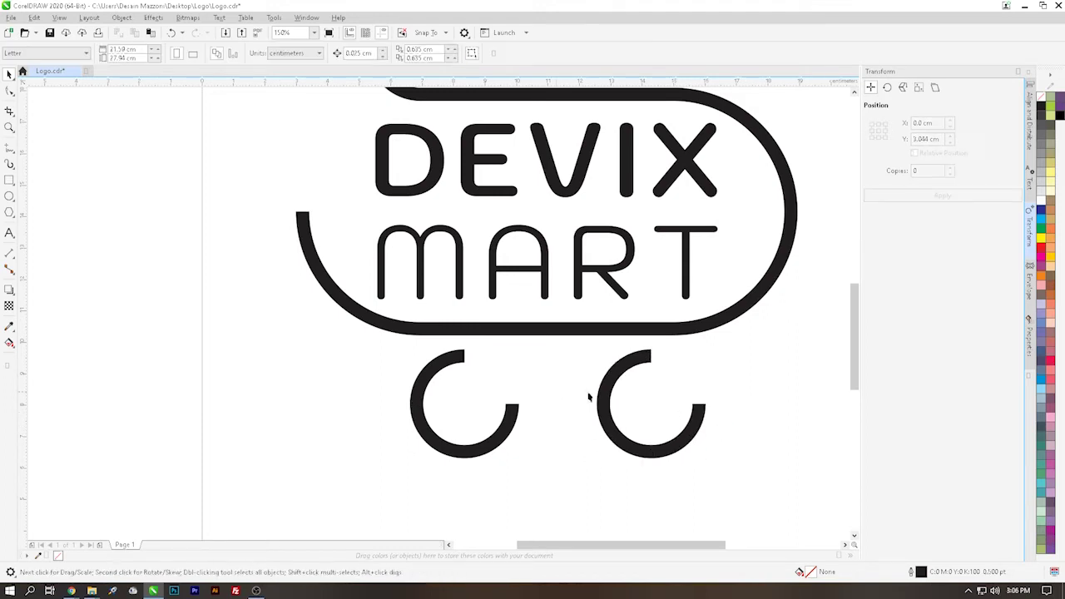
{"action": "left_click", "coordinate": [513, 416], "text": "shift"}
{"action": "left_click", "coordinate": [773, 413]}
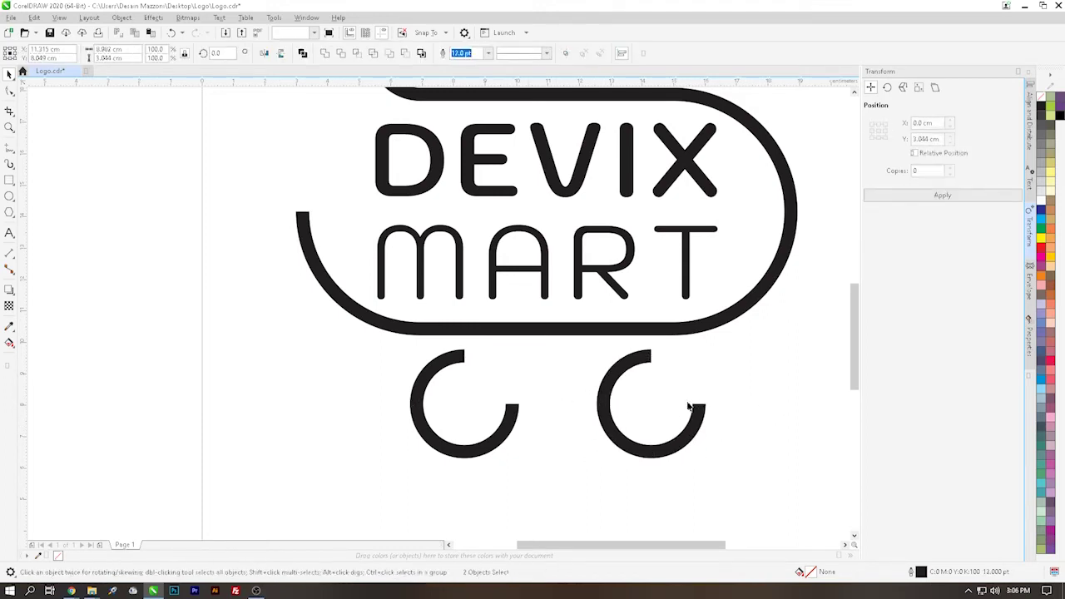
Raise both wheel arcs about 0.9 cm so their upper ends merge into the bottom line of the cart outline.
{"action": "left_click", "coordinate": [612, 381]}
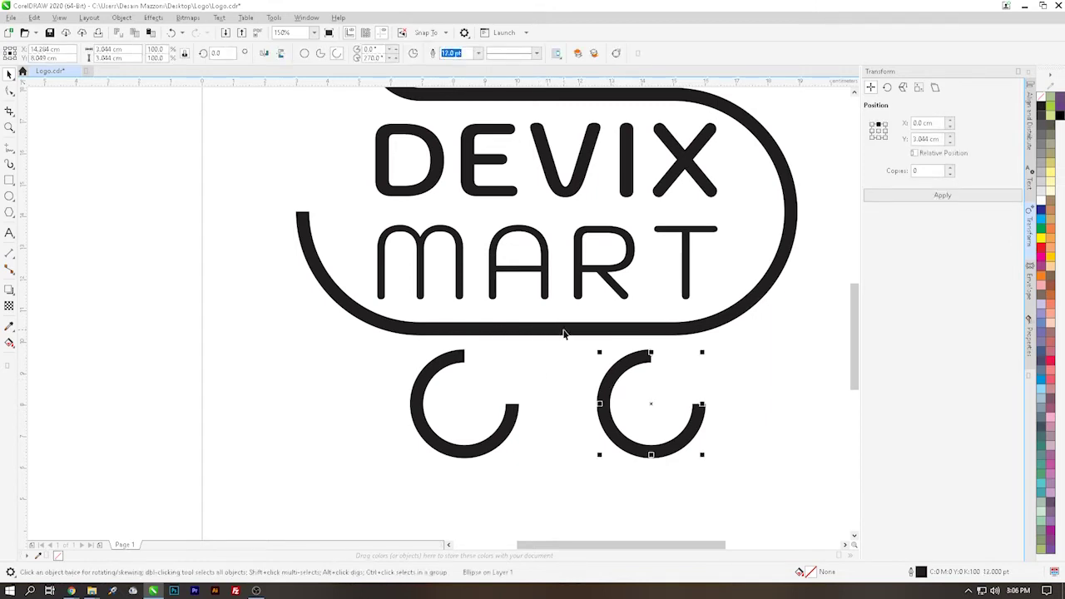
{"action": "left_click", "coordinate": [463, 356], "text": "shift"}
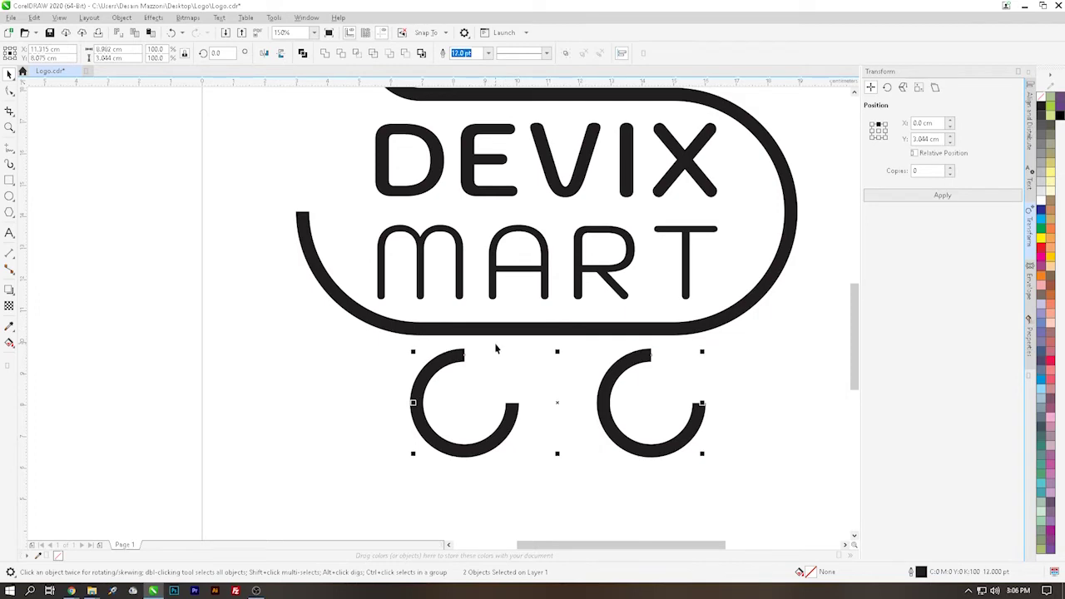
{"action": "key", "text": "Up"}
{"action": "key", "text": "Up"}
{"action": "key", "text": "Up"}
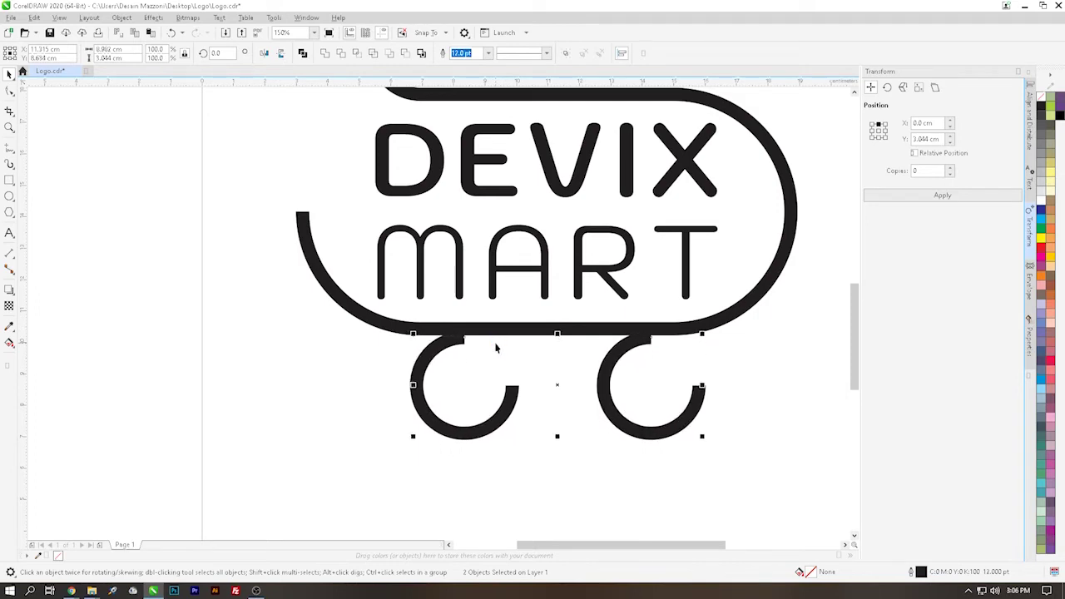
{"action": "key", "text": "Up"}
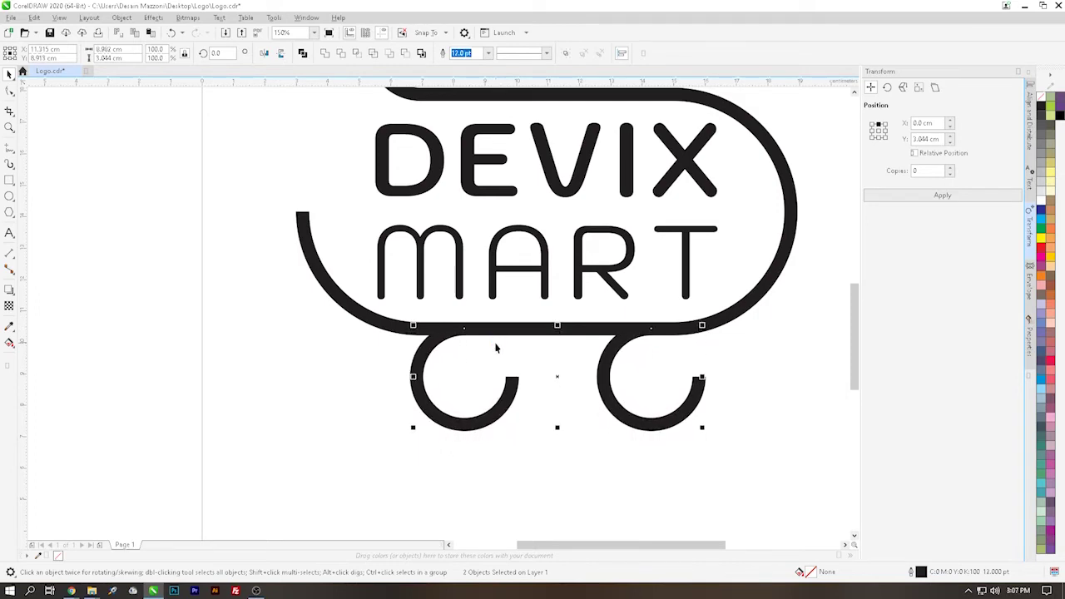
{"action": "scroll", "coordinate": [496, 347], "scroll_direction": "up", "scroll_amount": 6}
{"action": "key", "text": "Up"}
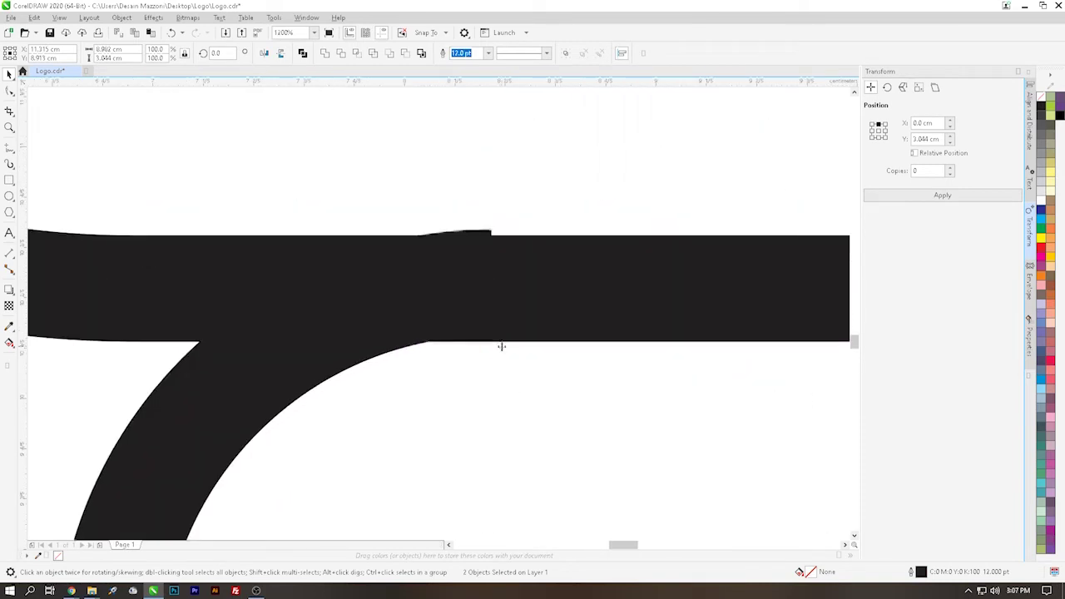
{"action": "scroll", "coordinate": [501, 346], "scroll_direction": "down", "scroll_amount": 8}
{"action": "left_click", "coordinate": [670, 374]}
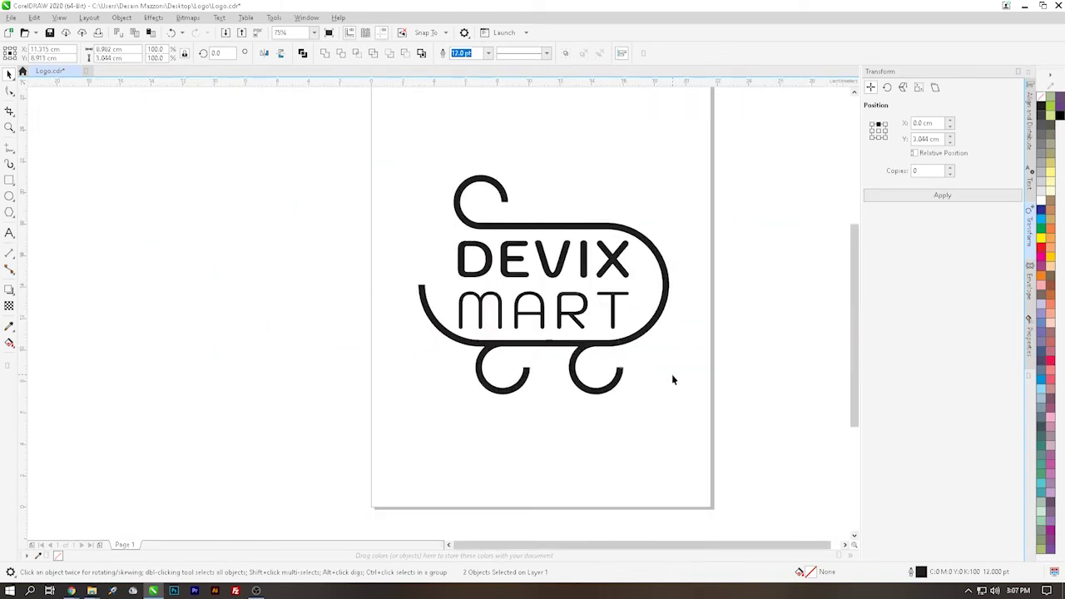
{"action": "scroll", "coordinate": [596, 376], "scroll_direction": "up", "scroll_amount": 2}
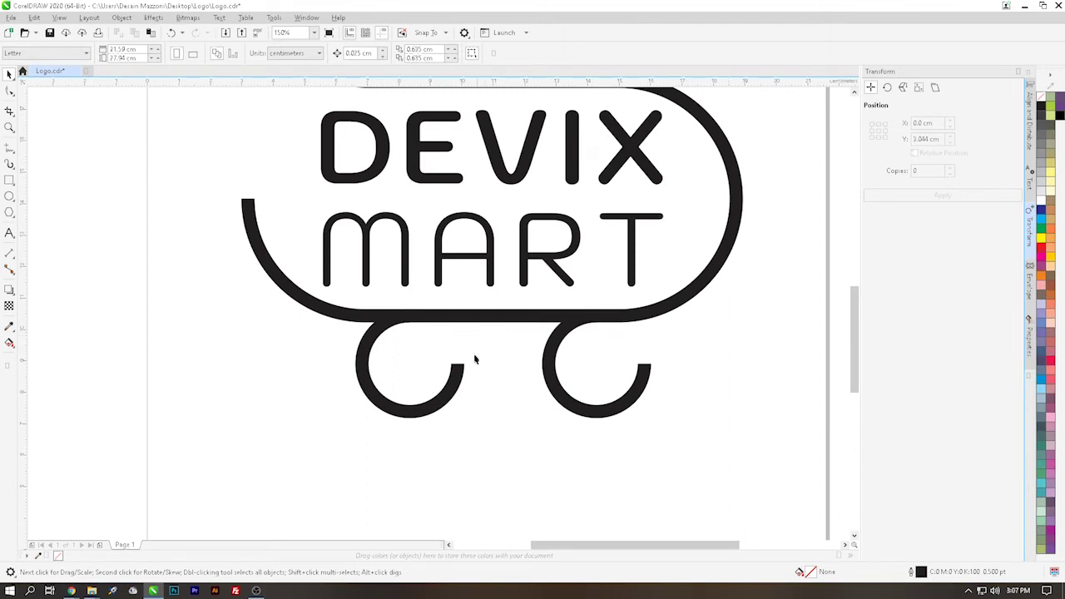
Set the left wheel arc's starting angle to 351° and move the arc about 1.3 cm up onto the outline's bottom line.
{"action": "left_click", "coordinate": [457, 378]}
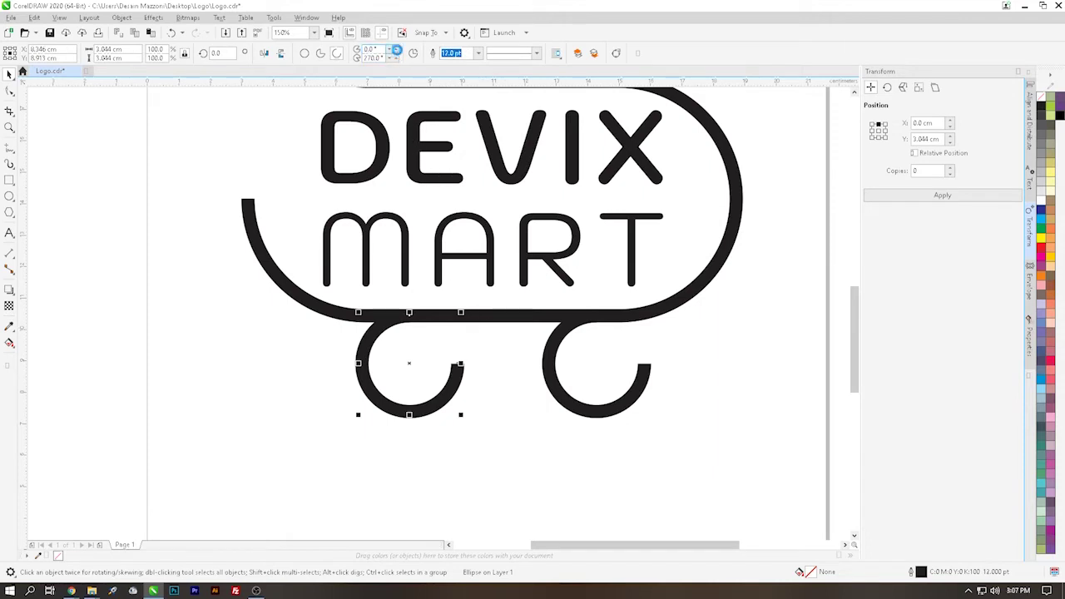
{"action": "left_click", "coordinate": [396, 48]}
{"action": "left_click_drag", "start_coordinate": [460, 382], "coordinate": [464, 341]}
Delete the right wheel arc.
{"action": "left_click", "coordinate": [549, 358]}
{"action": "key", "text": "Delete"}
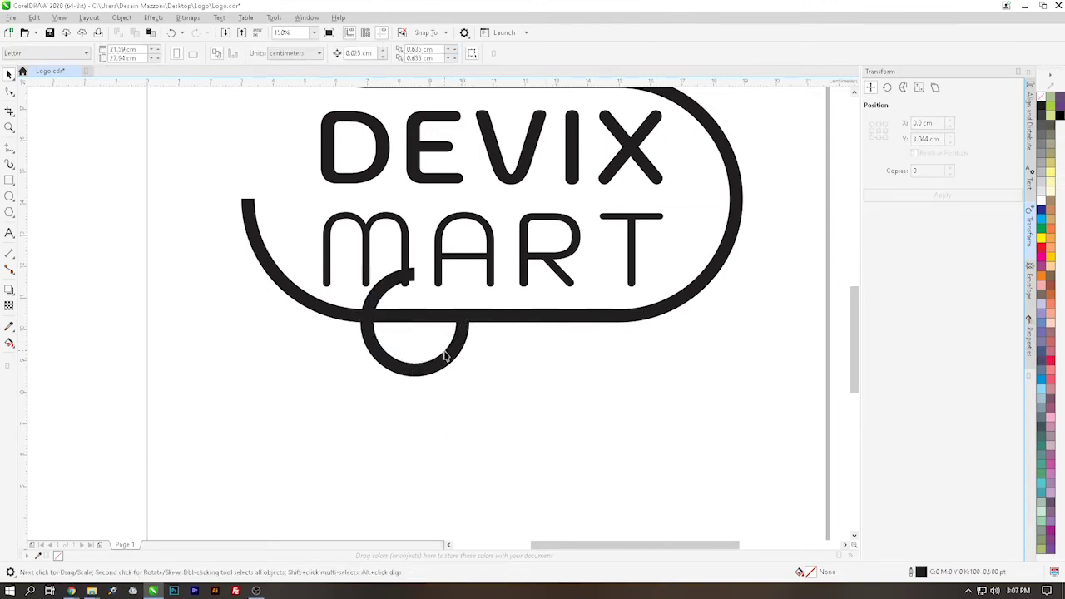
Nudge the remaining wheel arc slightly up and about 1.4 cm left so its right end meets the outline's bottom line.
{"action": "left_click", "coordinate": [445, 356]}
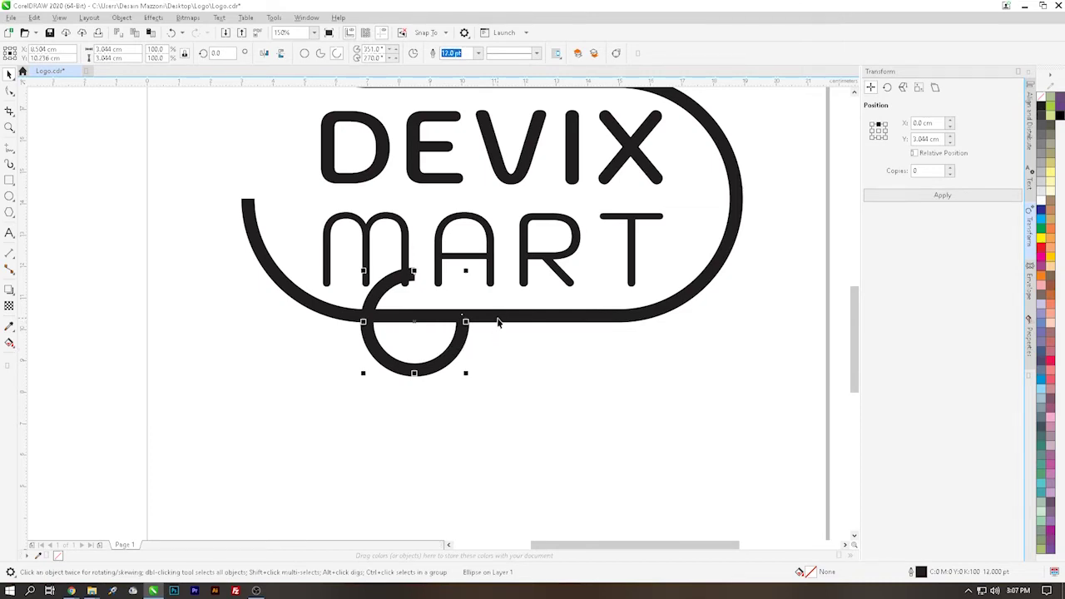
{"action": "scroll", "coordinate": [459, 322], "scroll_direction": "up", "scroll_amount": 2}
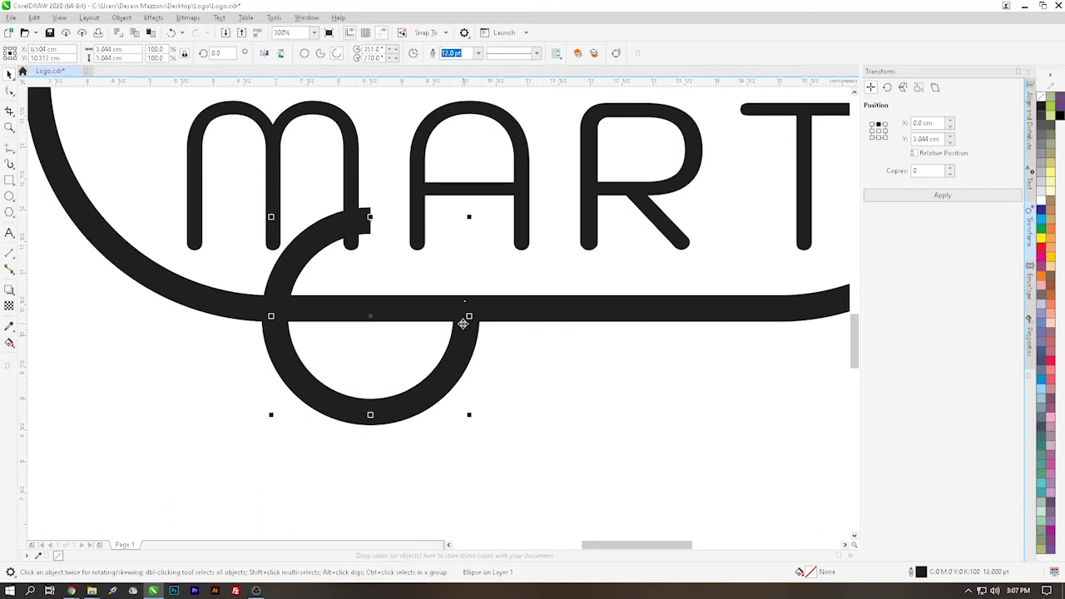
{"action": "key", "text": "Up"}
{"action": "key", "text": "Up"}
{"action": "key", "text": "Up"}
{"action": "key", "text": "Left"}
{"action": "key", "text": "Left"}
{"action": "key", "text": "Left"}
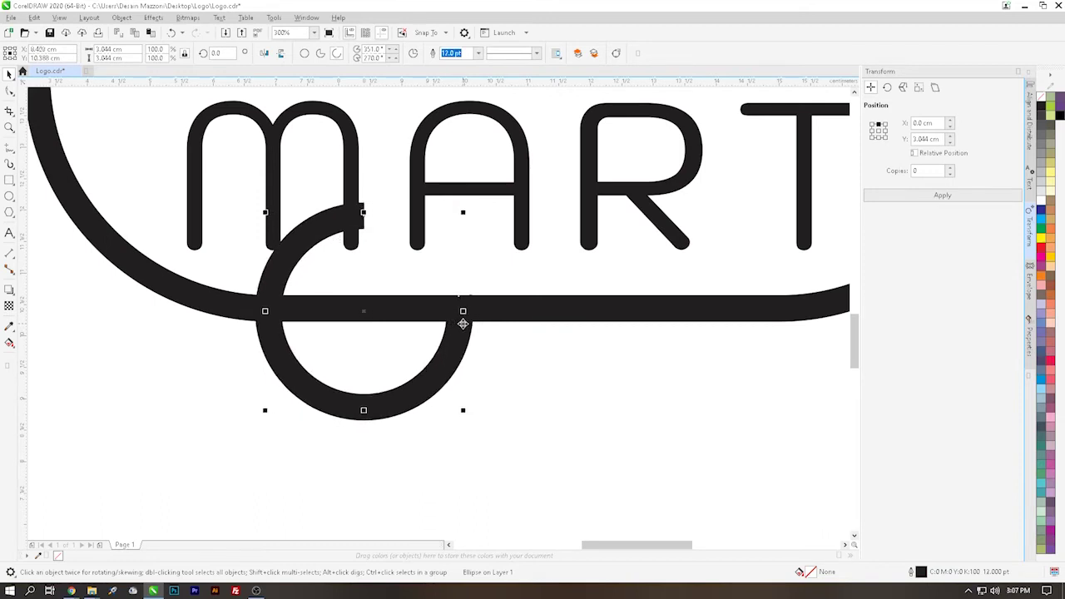
{"action": "key", "text": "Left"}
{"action": "key", "text": "Left"}
{"action": "key", "text": "Left"}
{"action": "key", "text": "Left"}
{"action": "key", "text": "Left"}
{"action": "key", "text": "Left"}
{"action": "key", "text": "Left"}
{"action": "key", "text": "Left"}
{"action": "key", "text": "Left"}
{"action": "key", "text": "Left"}
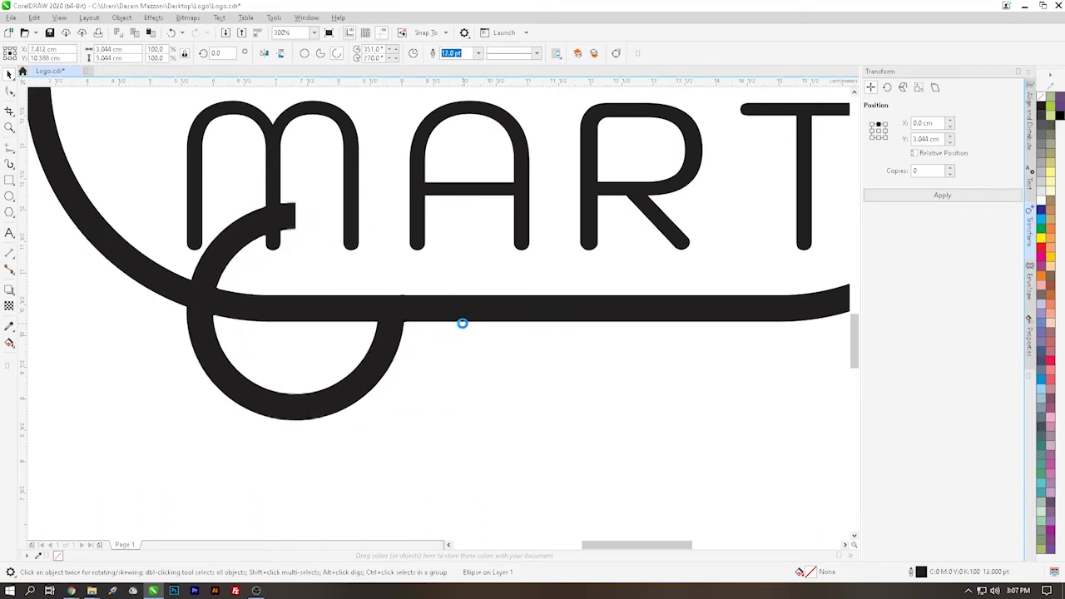
{"action": "key", "text": "Left"}
{"action": "key", "text": "Left"}
{"action": "scroll", "coordinate": [389, 308], "scroll_direction": "up", "scroll_amount": 4}
{"action": "key", "text": "Down"}
{"action": "scroll", "coordinate": [385, 316], "scroll_direction": "down", "scroll_amount": 6}
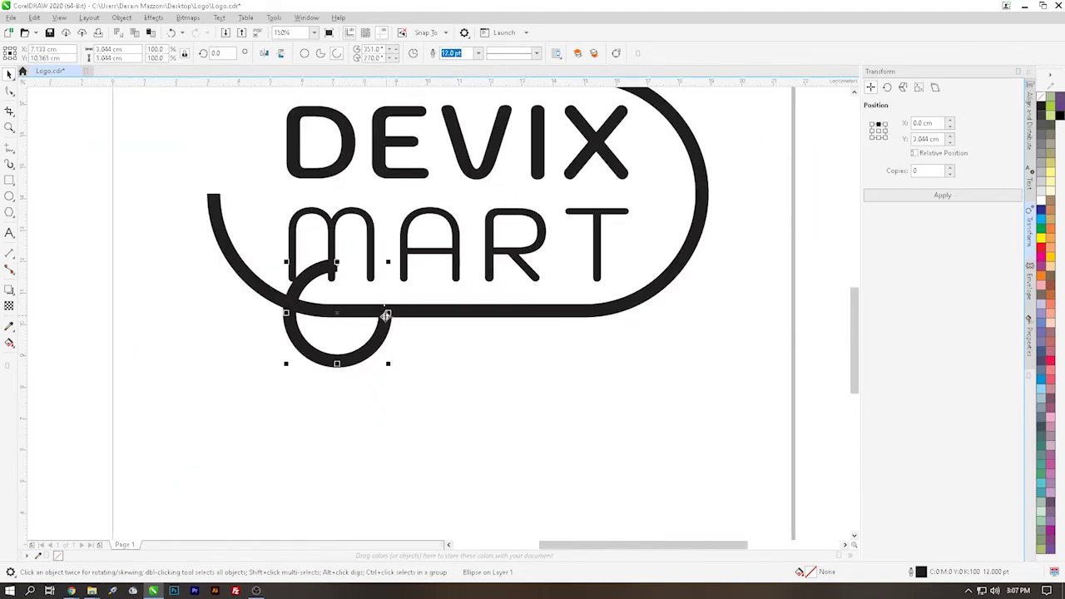
{"action": "key", "text": "Left"}
{"action": "key", "text": "Left"}
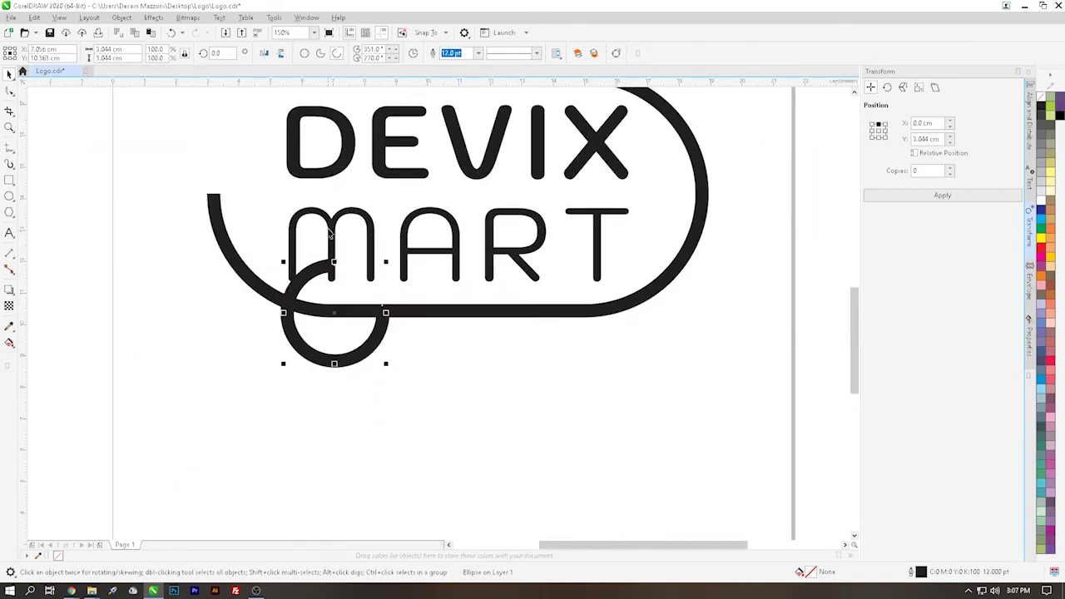
Try aligning the wheel arc with the left edge of the cart outline.
{"action": "left_click", "coordinate": [332, 225], "text": "shift"}
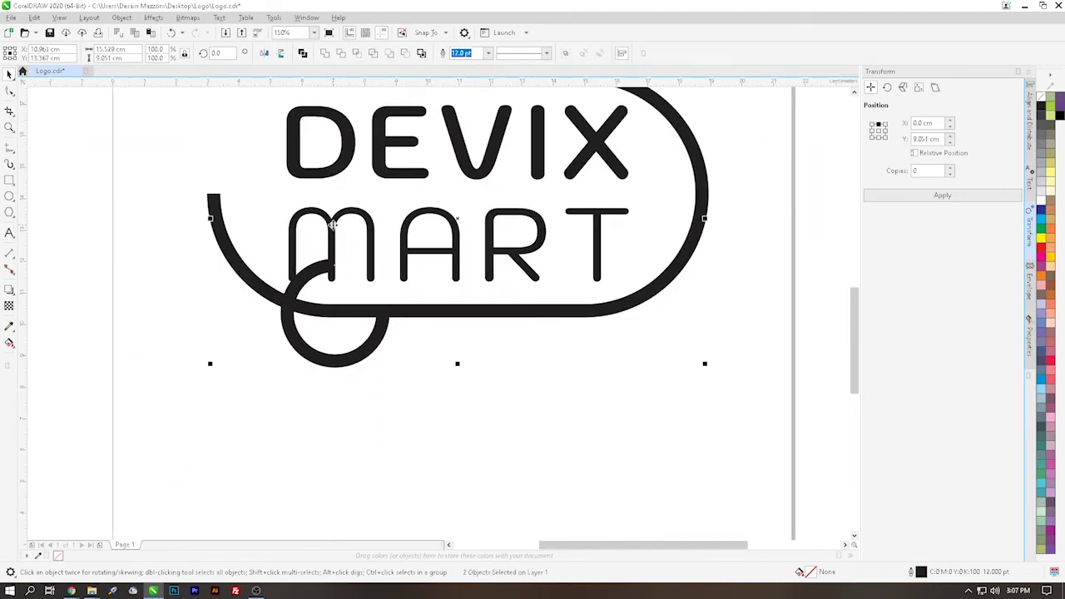
{"action": "key", "text": "l"}
{"action": "left_click", "coordinate": [261, 420]}
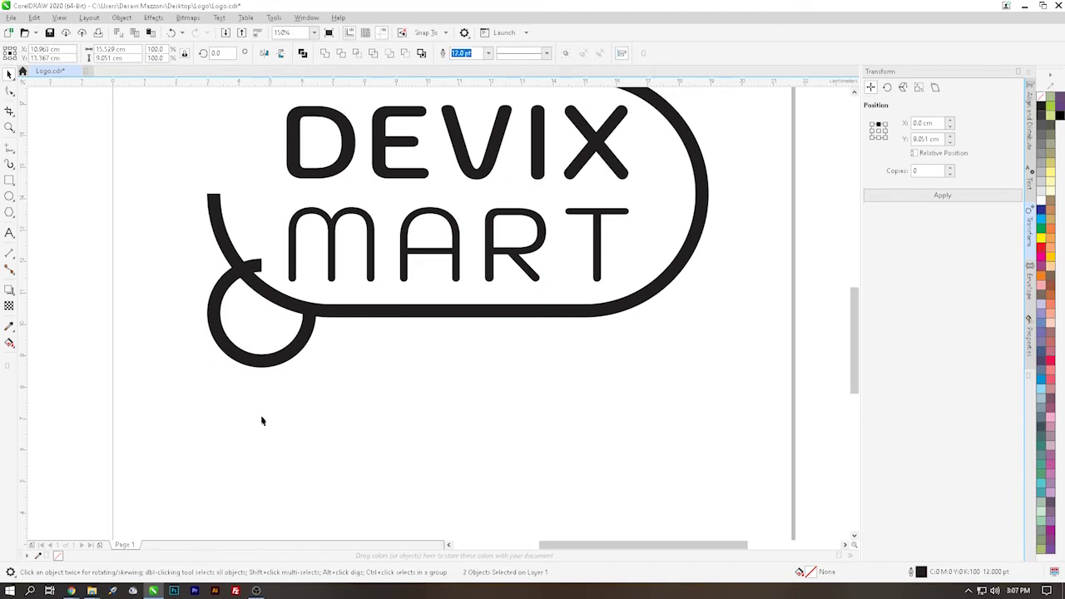
{"action": "left_click", "coordinate": [263, 364]}
{"action": "scroll", "coordinate": [252, 304], "scroll_direction": "down", "scroll_amount": 2}
{"action": "left_click", "coordinate": [269, 235], "text": "shift"}
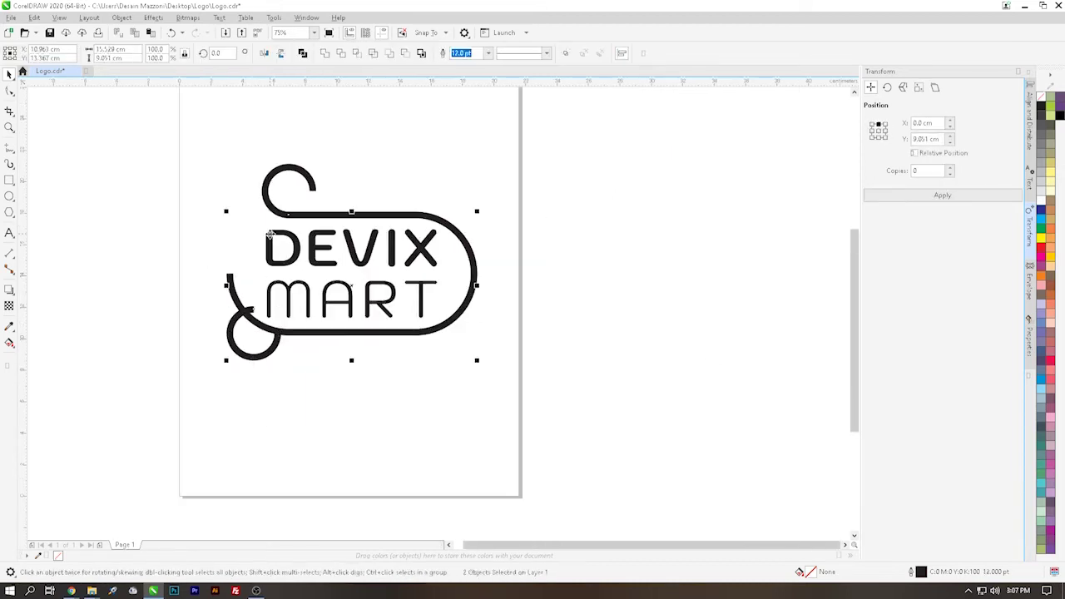
{"action": "left_click", "coordinate": [178, 267]}
{"action": "left_click", "coordinate": [279, 234]}
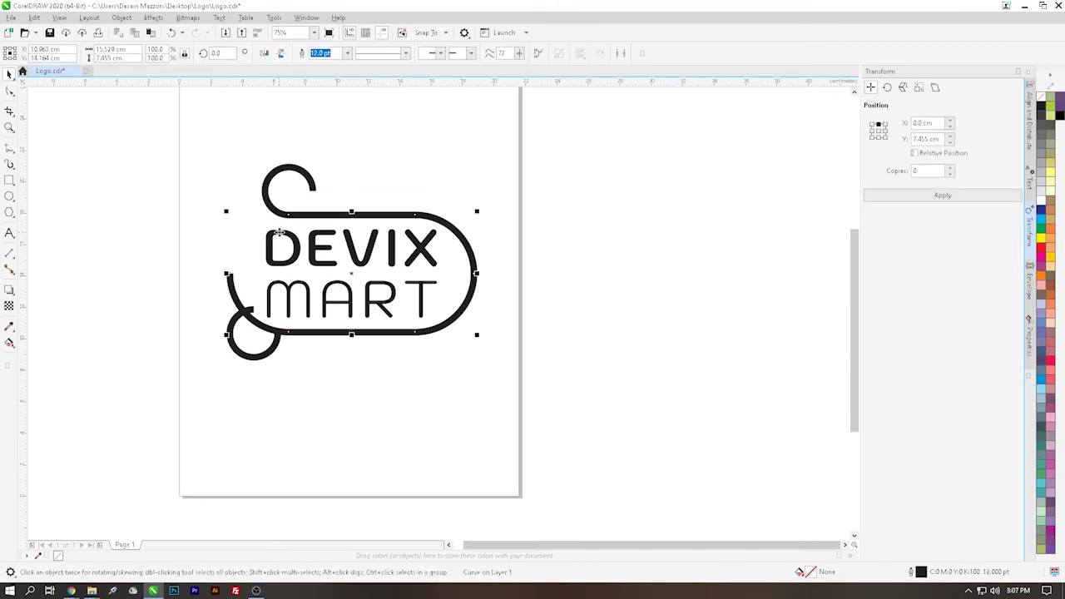
Align the wheel arc's left edge with the left edge of the DEVIX MART lettering.
{"action": "left_click_drag", "start_coordinate": [545, 221], "coordinate": [253, 347]}
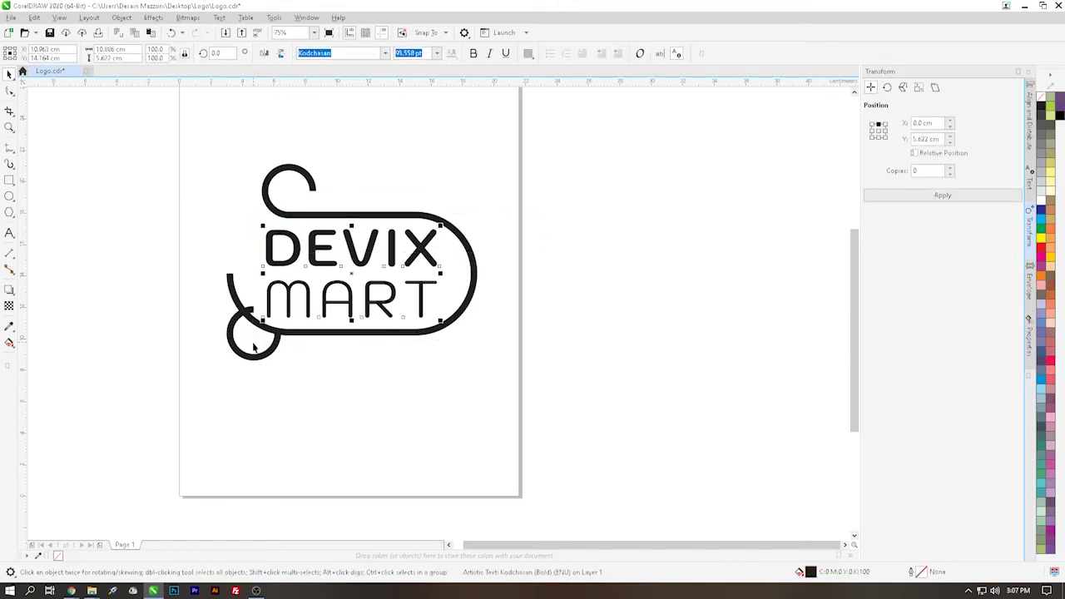
{"action": "left_click", "coordinate": [377, 402]}
{"action": "scroll", "coordinate": [274, 353], "scroll_direction": "up", "scroll_amount": 2}
{"action": "left_click", "coordinate": [268, 349]}
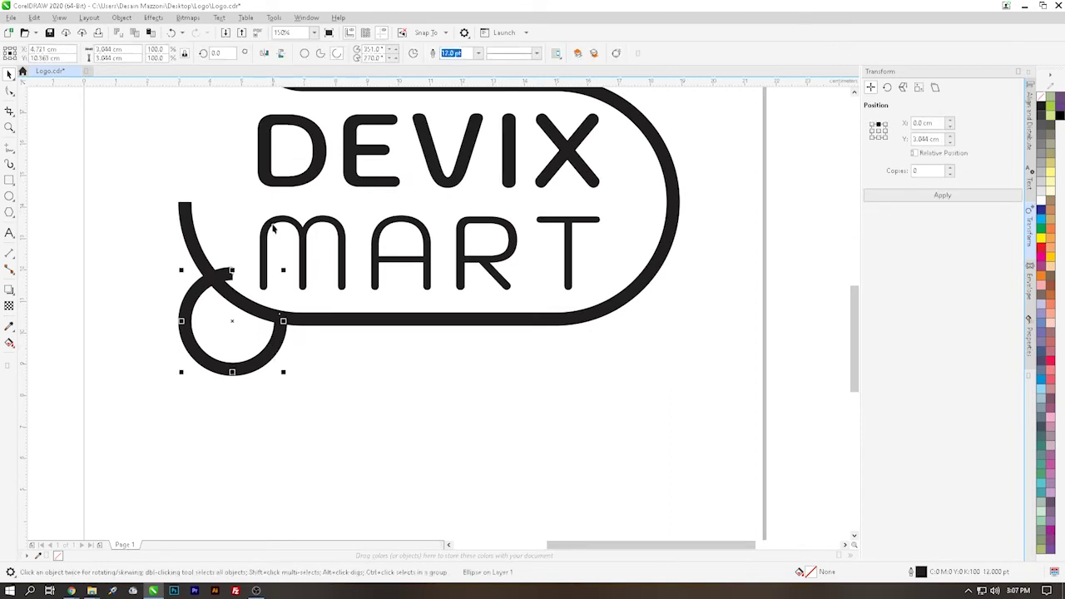
{"action": "left_click", "coordinate": [272, 225], "text": "shift"}
{"action": "key", "text": "l"}
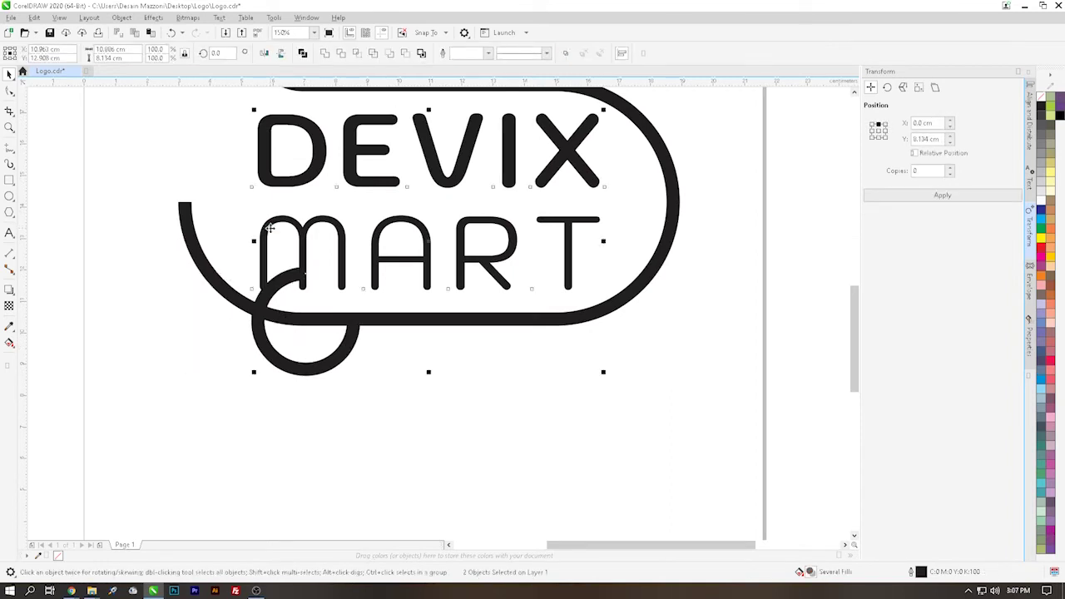
{"action": "left_click", "coordinate": [251, 445]}
{"action": "left_click", "coordinate": [310, 372]}
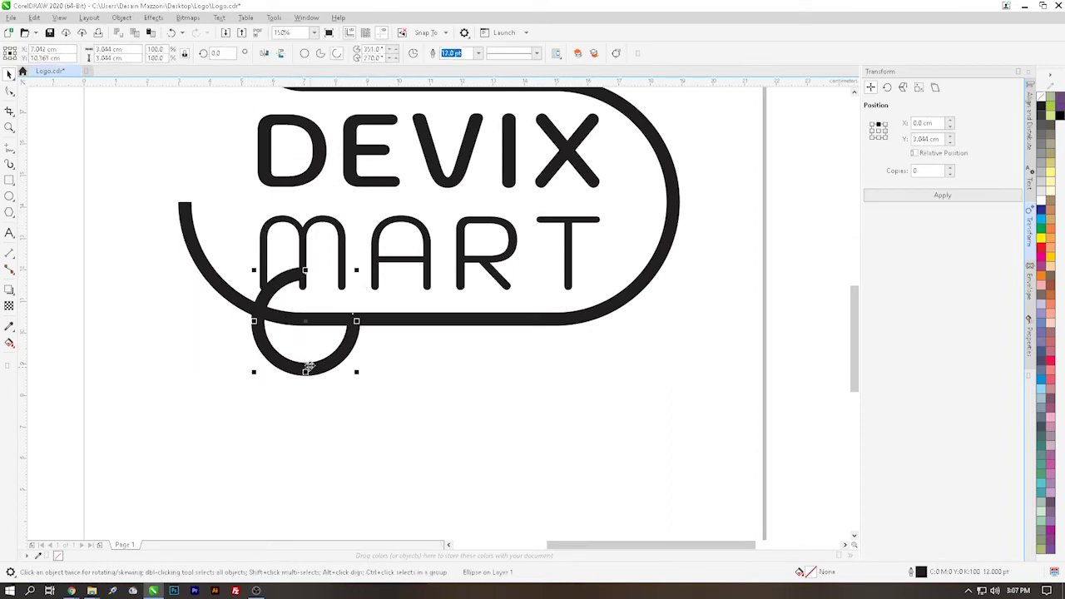
Reduce the wheel arc's ending angle to 200° so its left end stops within the outline stroke.
{"action": "scroll", "coordinate": [335, 326], "scroll_direction": "up", "scroll_amount": 2}
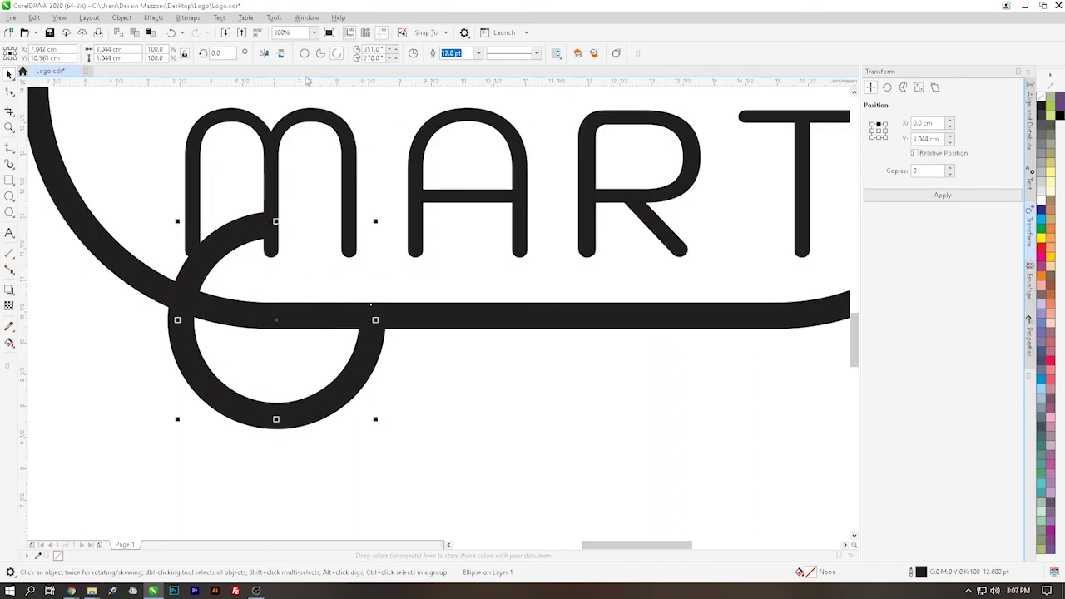
{"action": "left_click", "coordinate": [391, 58]}
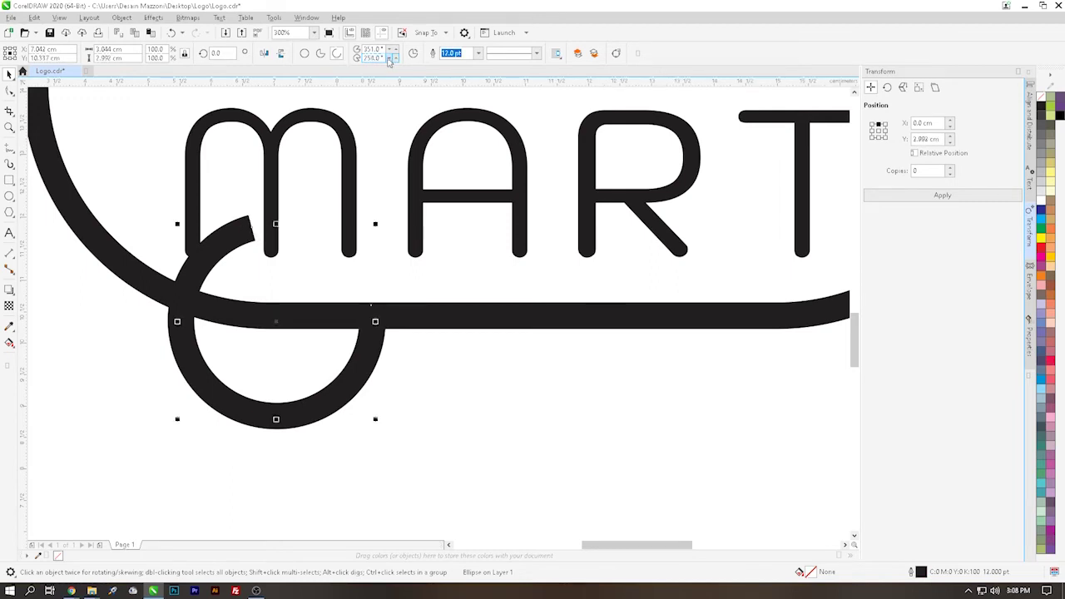
{"action": "left_click", "coordinate": [391, 60]}
{"action": "left_click", "coordinate": [391, 60]}
{"action": "left_click", "coordinate": [391, 60]}
{"action": "left_click", "coordinate": [391, 60]}
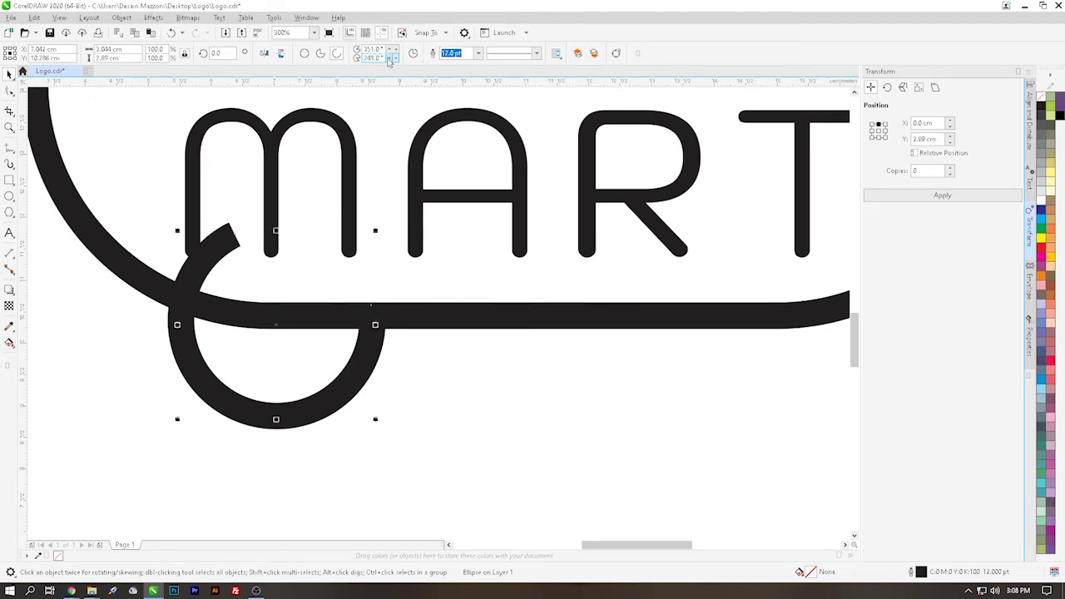
{"action": "left_click", "coordinate": [389, 60]}
{"action": "left_click", "coordinate": [389, 60]}
{"action": "left_click", "coordinate": [389, 60]}
{"action": "left_click", "coordinate": [389, 60]}
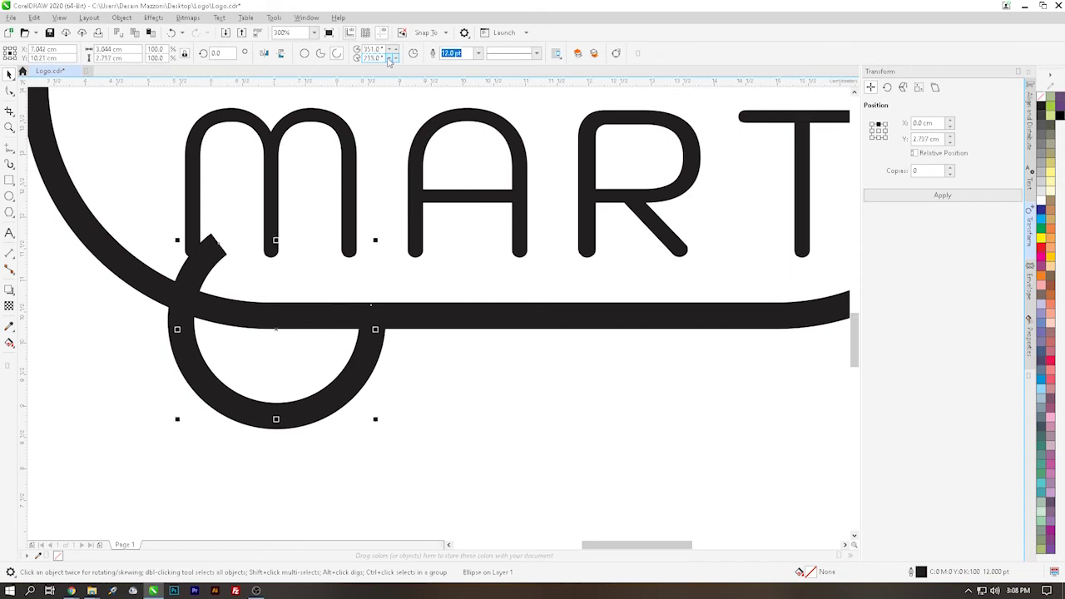
{"action": "left_click", "coordinate": [389, 60]}
{"action": "left_click", "coordinate": [389, 60]}
{"action": "left_click", "coordinate": [389, 60]}
{"action": "left_click", "coordinate": [389, 60]}
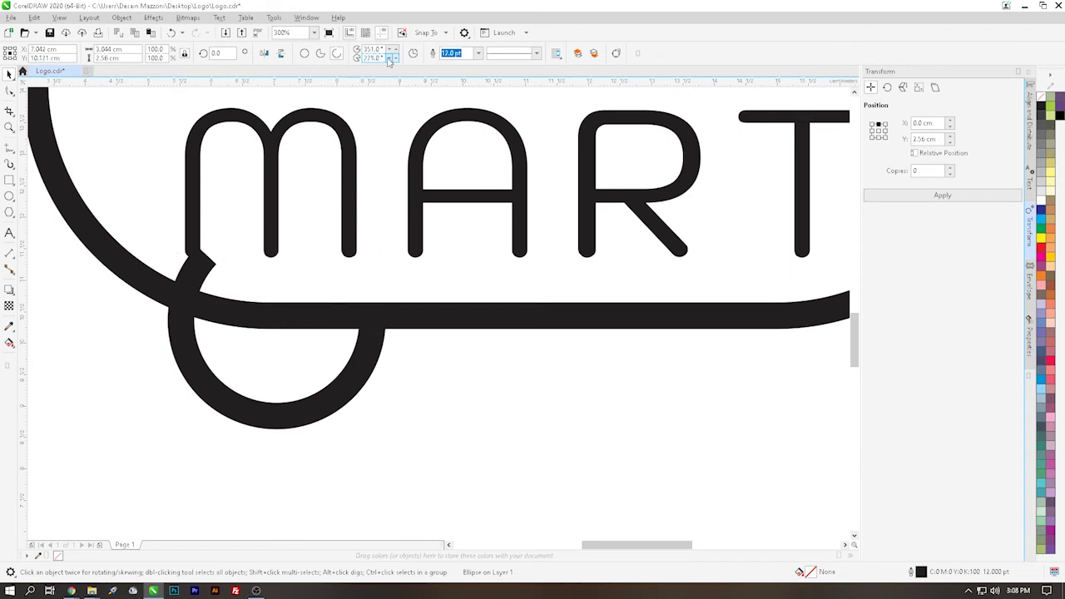
{"action": "left_click", "coordinate": [389, 60]}
{"action": "left_click", "coordinate": [389, 60]}
{"action": "left_click", "coordinate": [389, 60]}
{"action": "left_click", "coordinate": [389, 60]}
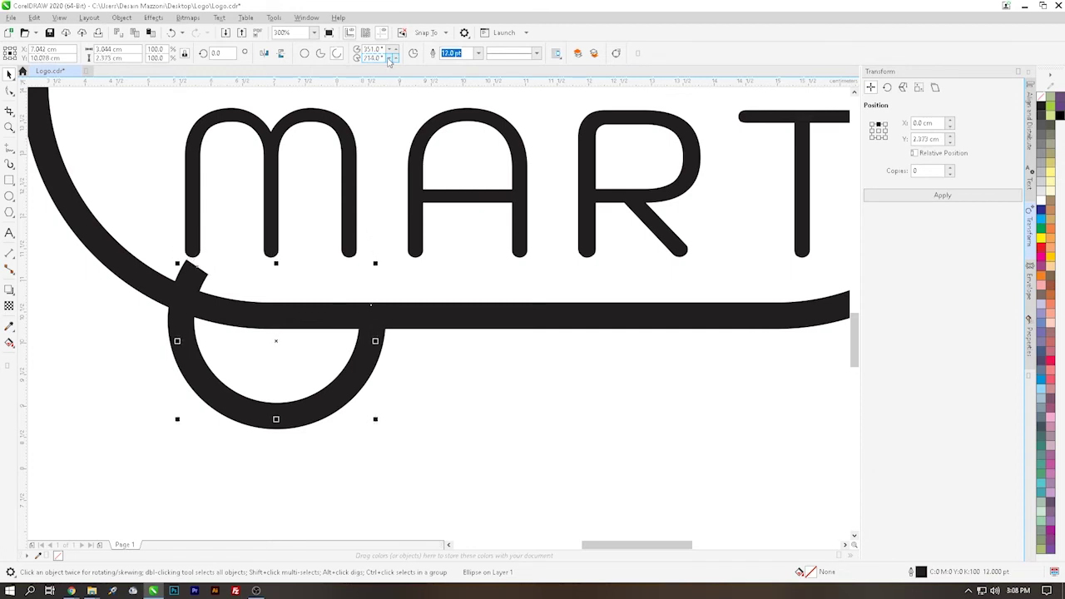
{"action": "left_click", "coordinate": [389, 60]}
{"action": "left_click", "coordinate": [390, 60]}
{"action": "left_click", "coordinate": [389, 60]}
{"action": "left_click", "coordinate": [389, 60]}
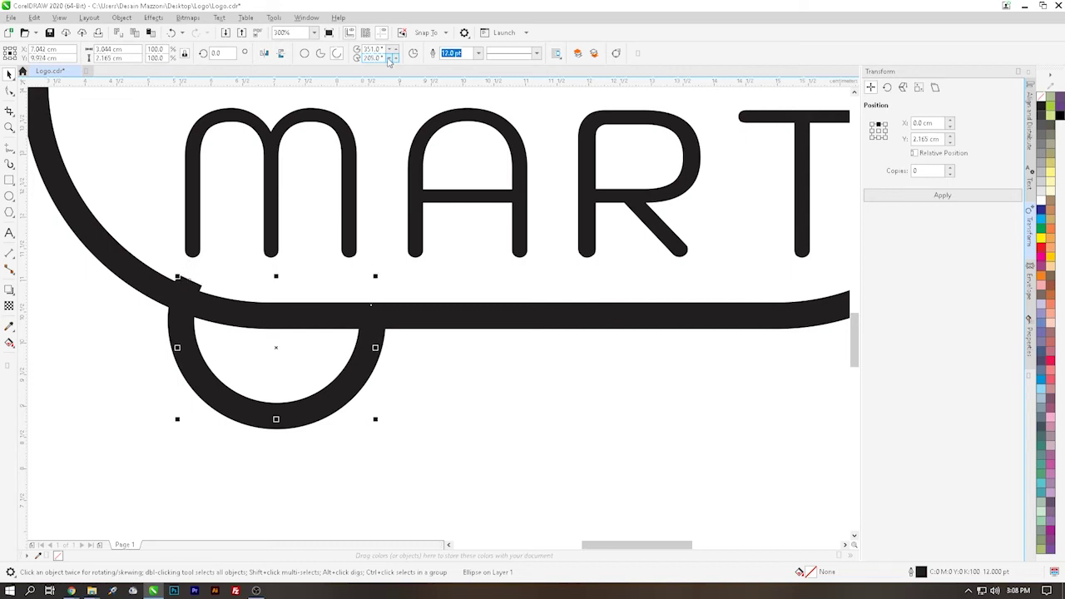
{"action": "left_click", "coordinate": [390, 59]}
{"action": "left_click", "coordinate": [389, 60]}
{"action": "left_click", "coordinate": [390, 60]}
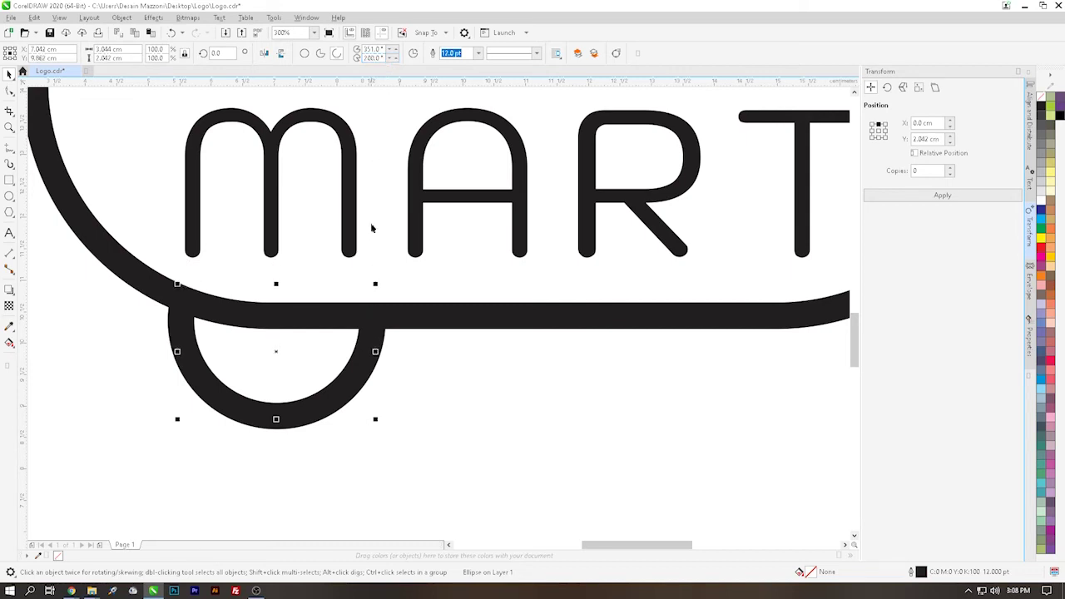
{"action": "left_click", "coordinate": [396, 49]}
Duplicate the wheel arc and align the copy with the right edge of the DEVIX MART lettering.
{"action": "scroll", "coordinate": [407, 287], "scroll_direction": "down", "scroll_amount": 4}
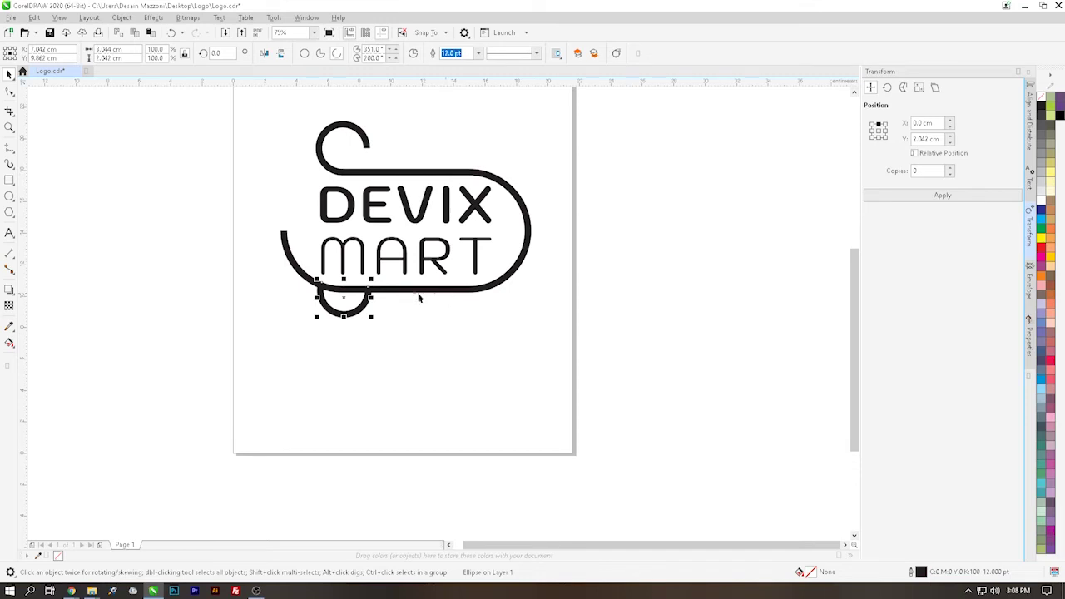
{"action": "left_click", "coordinate": [480, 242], "text": "shift"}
{"action": "key", "text": "r"}
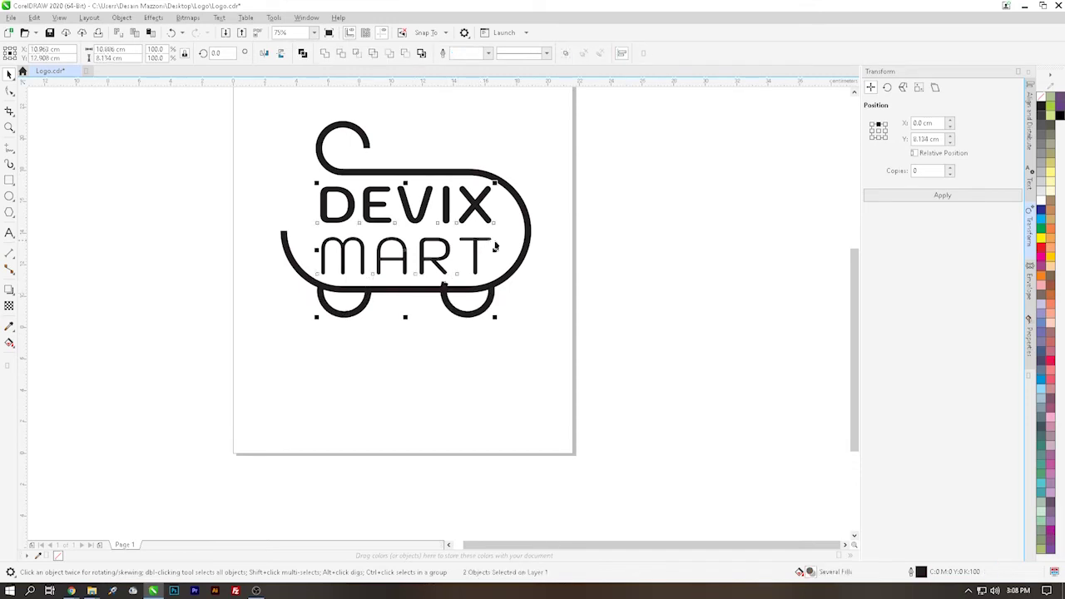
{"action": "left_click", "coordinate": [606, 242]}
Mirror the copied wheel arc horizontally so its longer end joins the outline's lower right curve.
{"action": "left_click", "coordinate": [467, 311]}
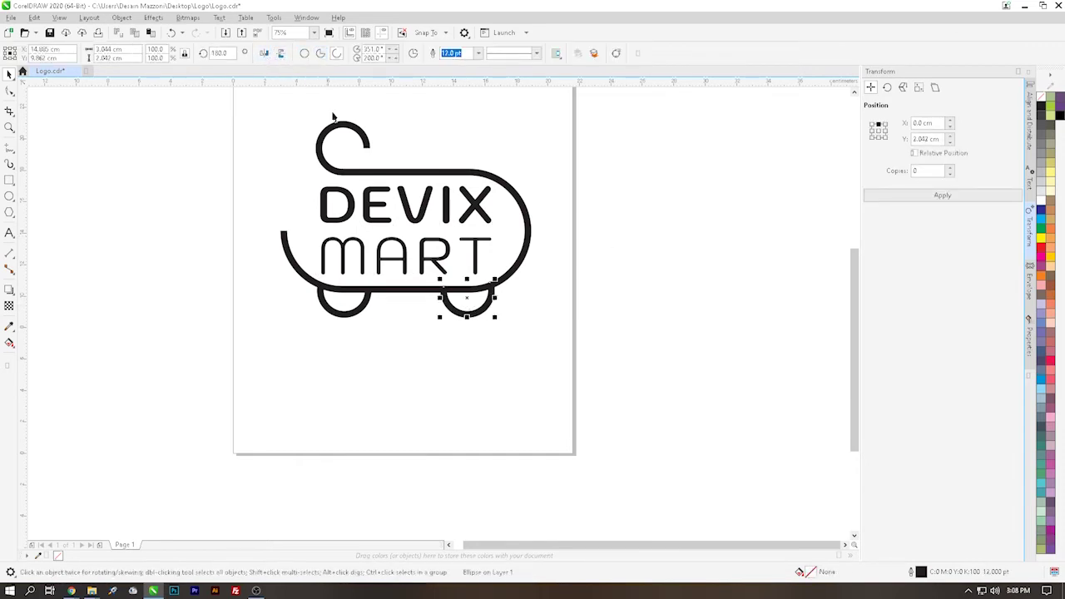
{"action": "left_click", "coordinate": [599, 305]}
{"action": "scroll", "coordinate": [474, 297], "scroll_direction": "up", "scroll_amount": 4}
{"action": "scroll", "coordinate": [474, 298], "scroll_direction": "down", "scroll_amount": 2}
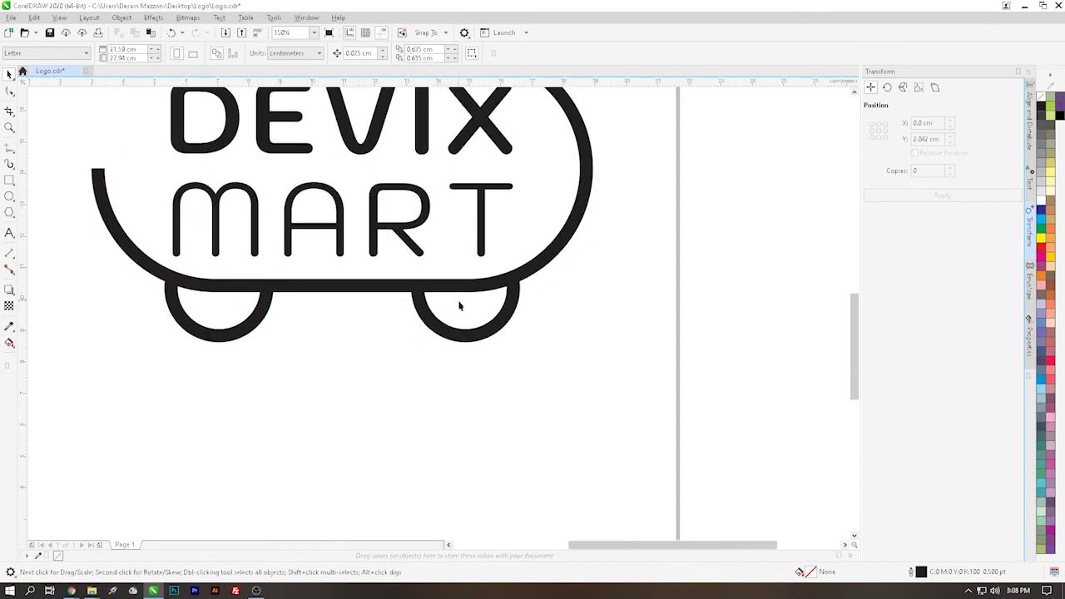
Group the two wheel arcs and trim the cart outline with the group.
{"action": "left_click", "coordinate": [439, 326]}
{"action": "left_click", "coordinate": [242, 331], "text": "shift"}
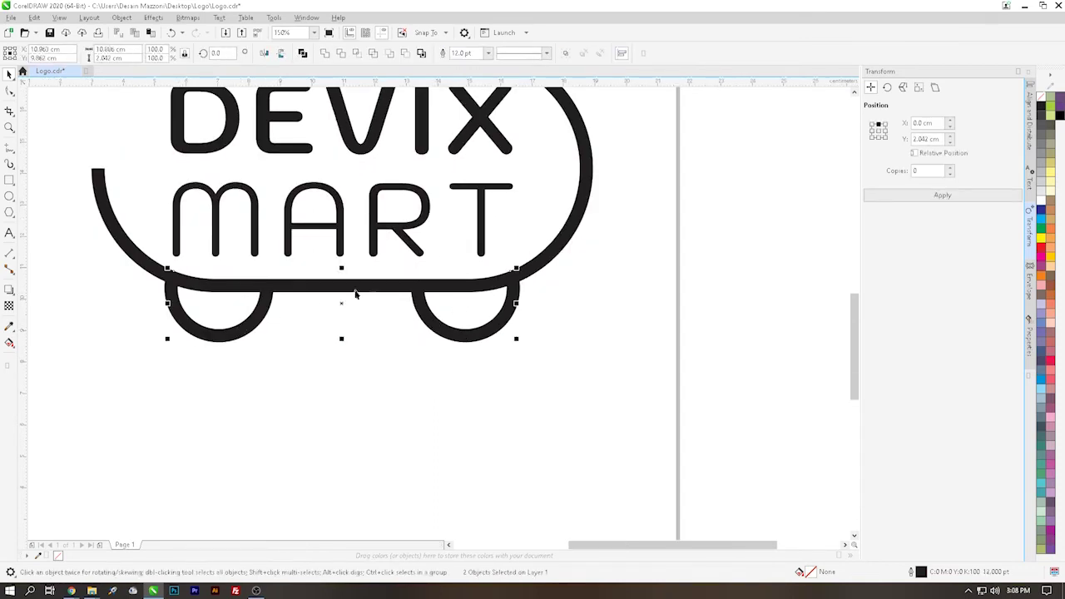
{"action": "scroll", "coordinate": [520, 246], "scroll_direction": "down", "scroll_amount": 2}
{"action": "left_click", "coordinate": [524, 250], "text": "shift"}
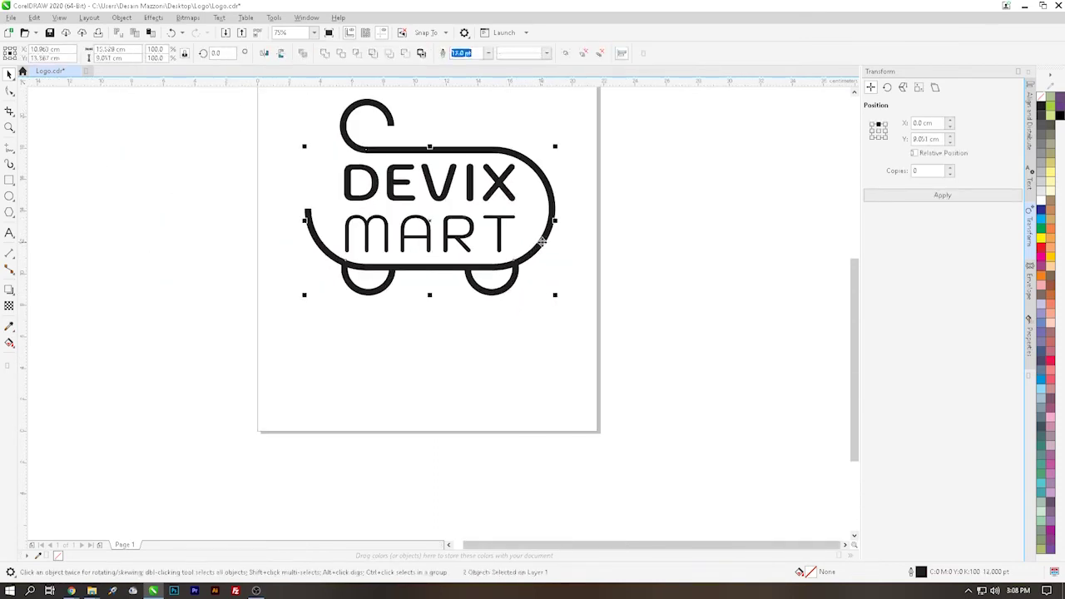
{"action": "left_click", "coordinate": [712, 266]}
Break the trimmed cart outline apart into separate curves.
{"action": "left_click", "coordinate": [549, 233]}
{"action": "right_click", "coordinate": [549, 236]}
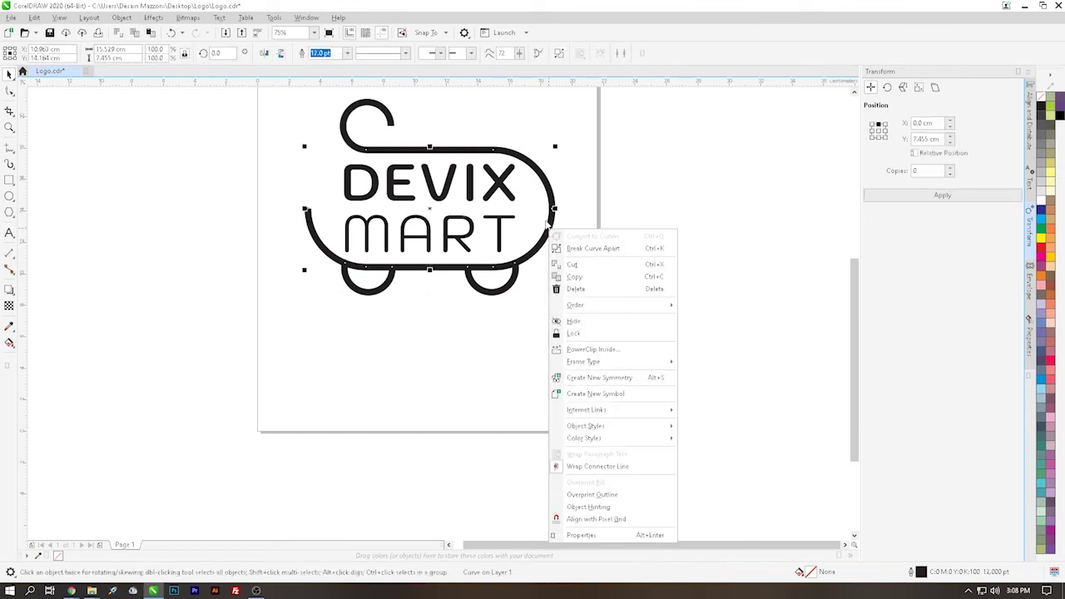
{"action": "left_click", "coordinate": [582, 247]}
{"action": "left_click", "coordinate": [686, 258]}
{"action": "scroll", "coordinate": [657, 241], "scroll_direction": "down", "scroll_amount": 2}
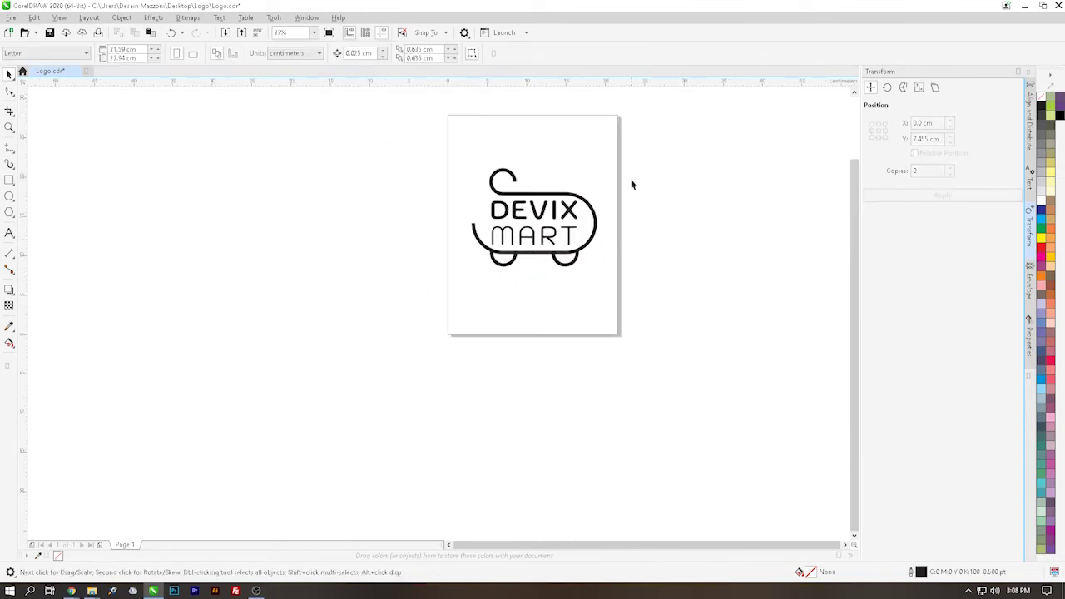
{"action": "scroll", "coordinate": [630, 181], "scroll_direction": "up", "scroll_amount": 2}
{"action": "scroll", "coordinate": [534, 215], "scroll_direction": "up", "scroll_amount": 3}
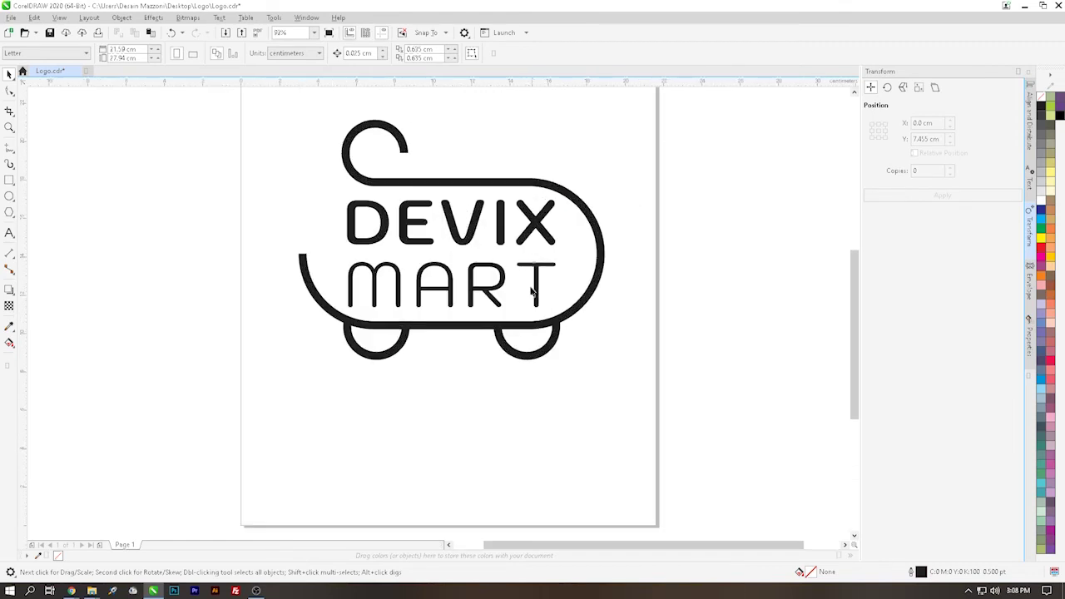
Delete the short outline segments that cross the tops of the right and left wheels.
{"action": "left_click", "coordinate": [532, 326]}
{"action": "left_click", "coordinate": [583, 303]}
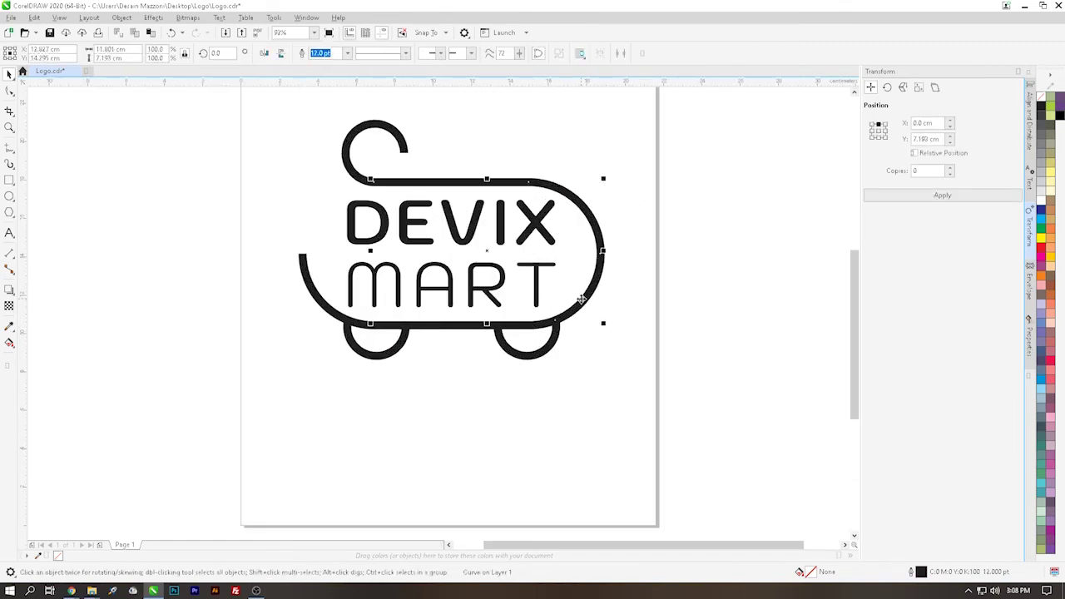
{"action": "right_click", "coordinate": [595, 289]}
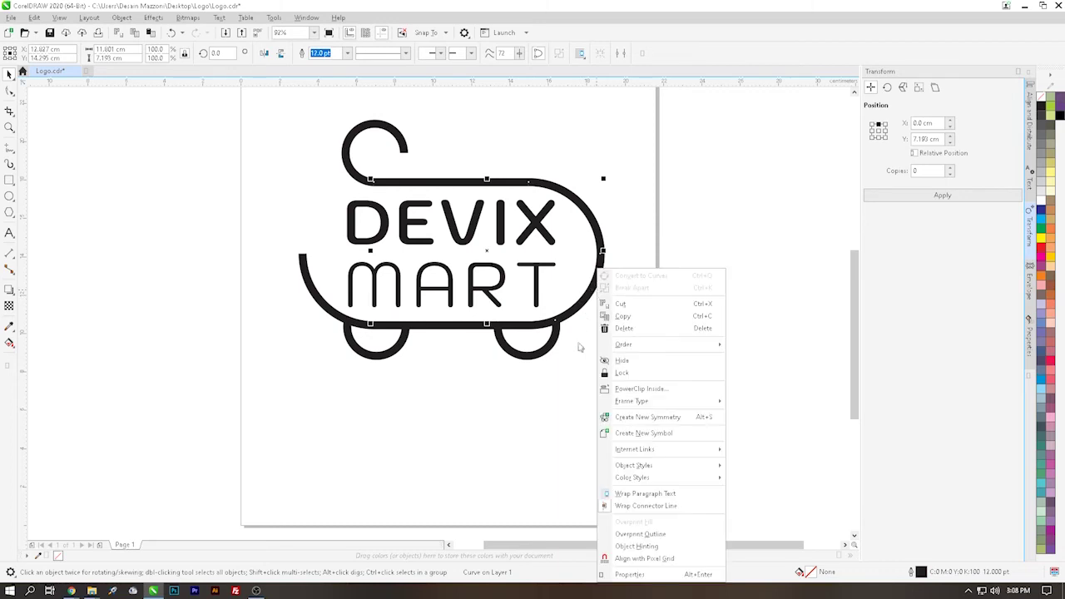
{"action": "key", "text": "Escape"}
{"action": "left_click_drag", "start_coordinate": [652, 280], "coordinate": [470, 357]}
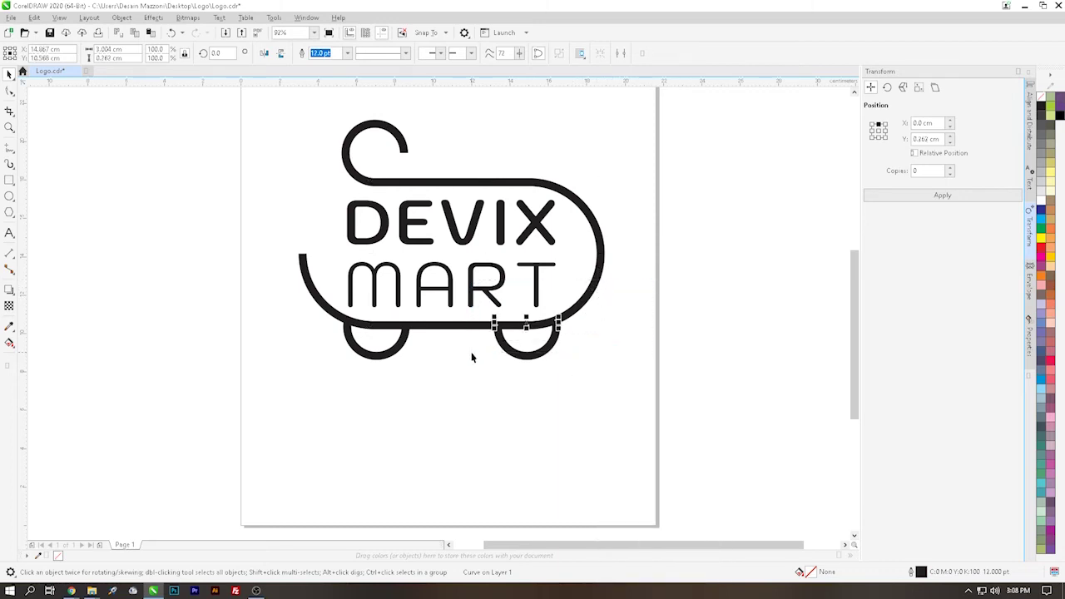
{"action": "left_click", "coordinate": [487, 345]}
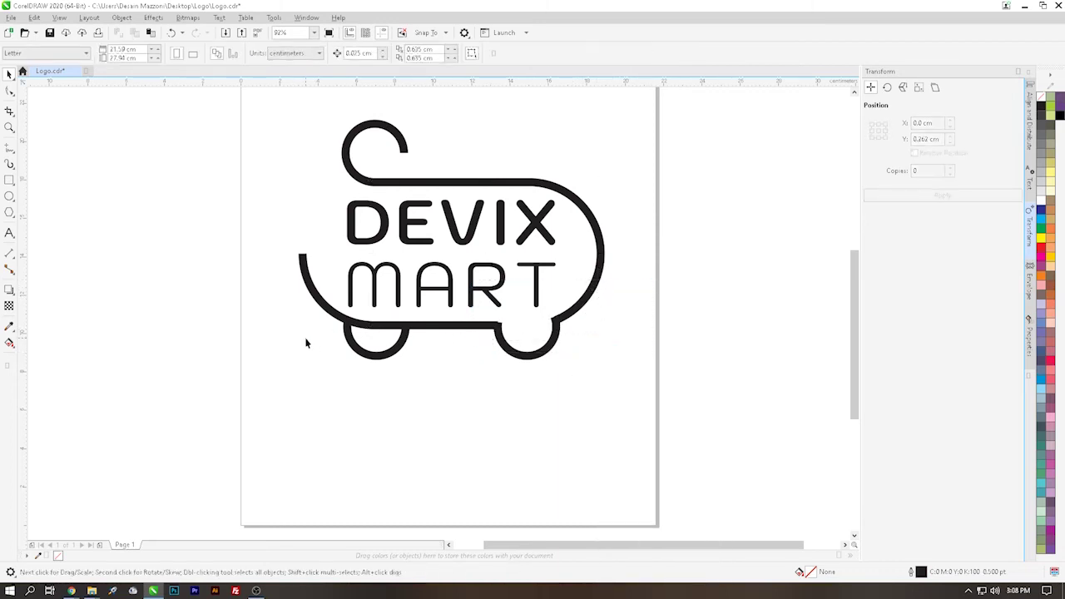
{"action": "left_click", "coordinate": [446, 322]}
{"action": "key", "text": "Delete"}
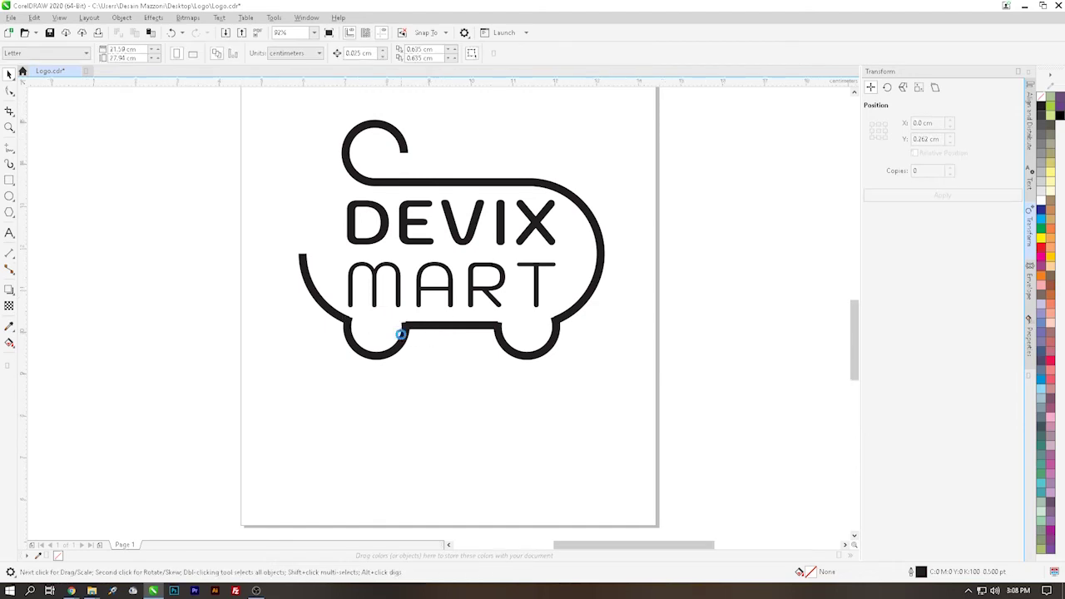
Nudge the wheel group up about 0.18 cm so the arc ends overlap the outline ends, and ungroup the two arcs.
{"action": "scroll", "coordinate": [401, 334], "scroll_direction": "up", "scroll_amount": 3}
{"action": "left_click", "coordinate": [409, 337]}
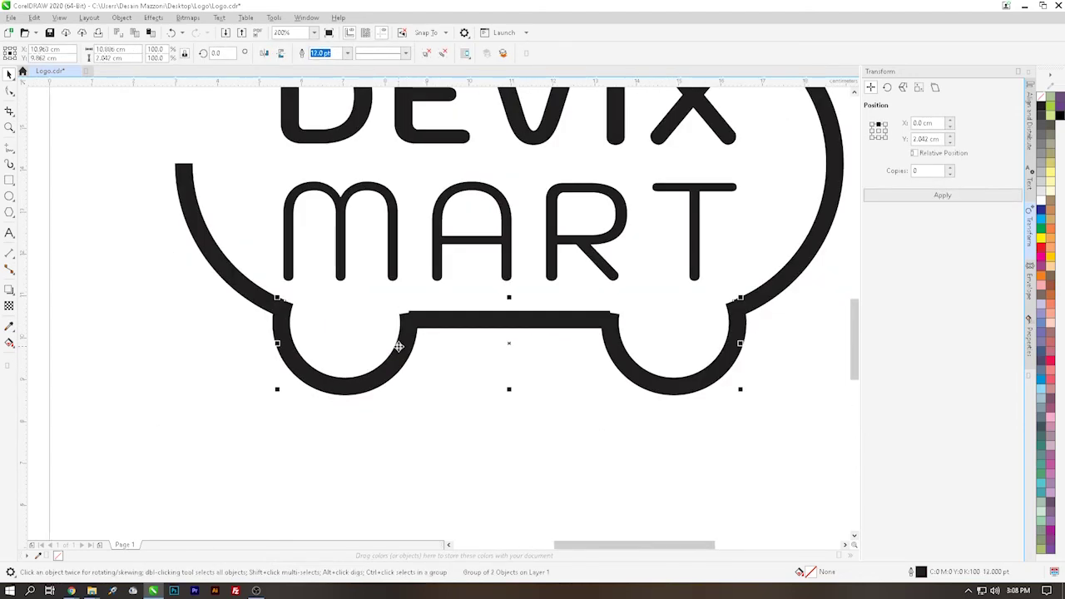
{"action": "key", "text": "Up"}
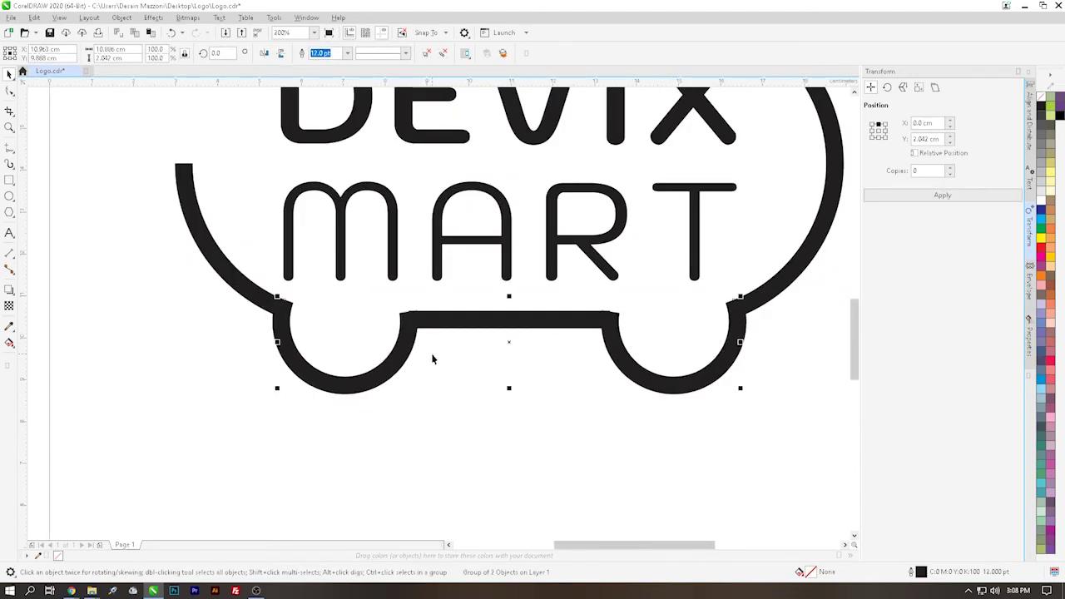
{"action": "key", "text": "Up"}
{"action": "key", "text": "Up"}
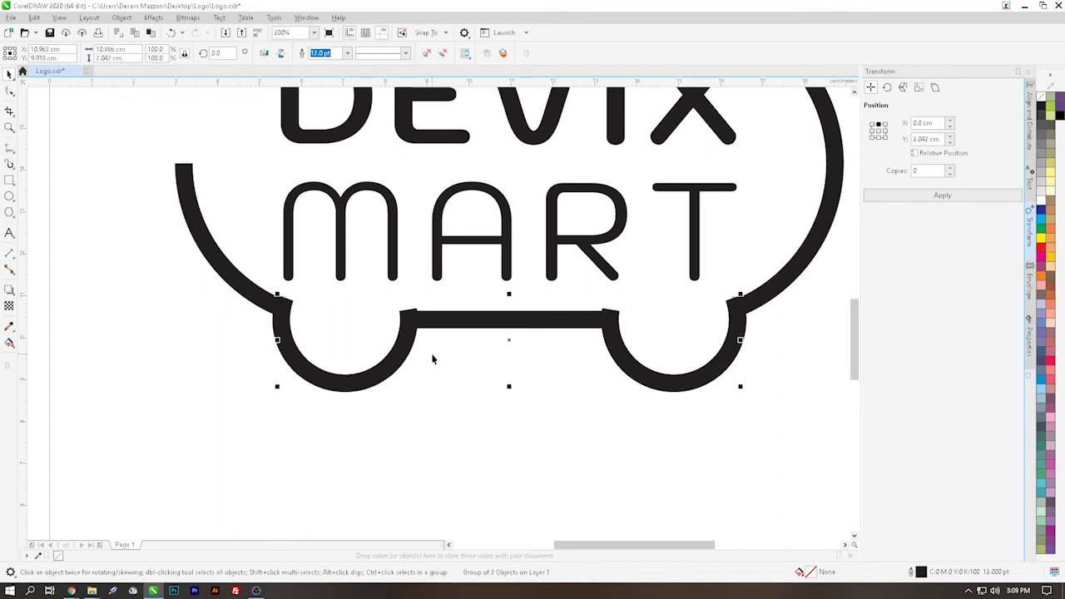
{"action": "key", "text": "Up"}
{"action": "key", "text": "Up"}
{"action": "key", "text": "Up"}
{"action": "key", "text": "Up"}
{"action": "left_click", "coordinate": [675, 388]}
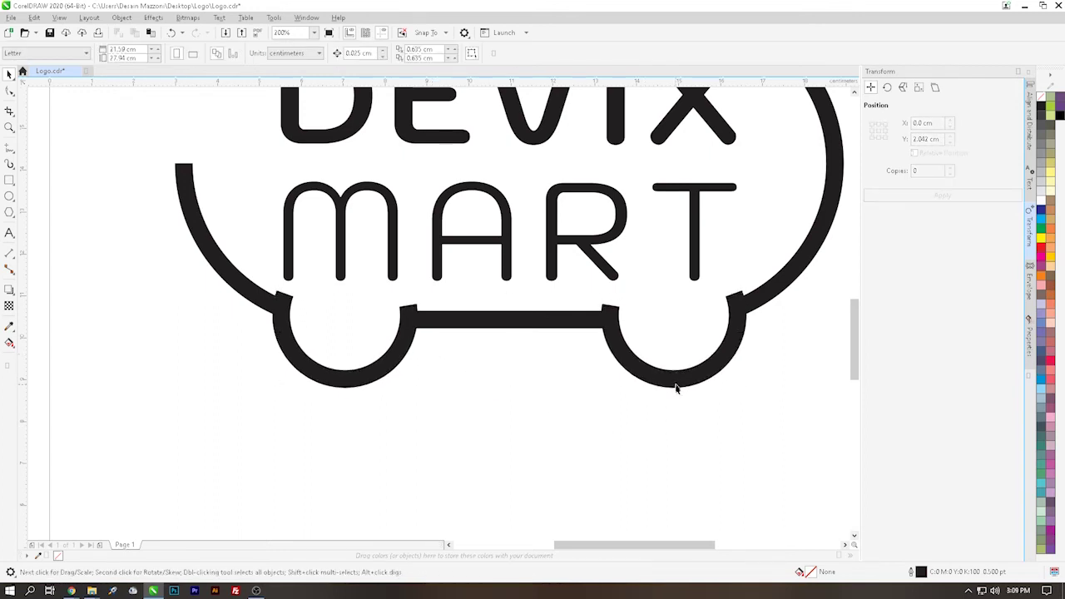
{"action": "left_click", "coordinate": [676, 380]}
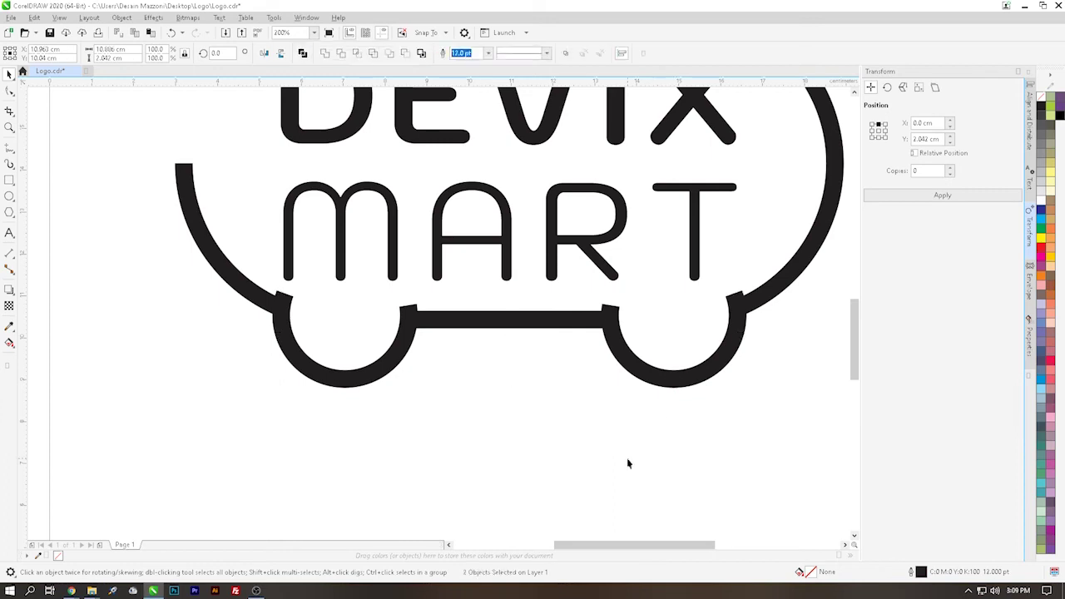
{"action": "left_click", "coordinate": [630, 461]}
Reduce the right wheel arc's ending angle to 195° so its outer end meets the cart outline's curve.
{"action": "left_click", "coordinate": [644, 360], "text": "ctrl"}
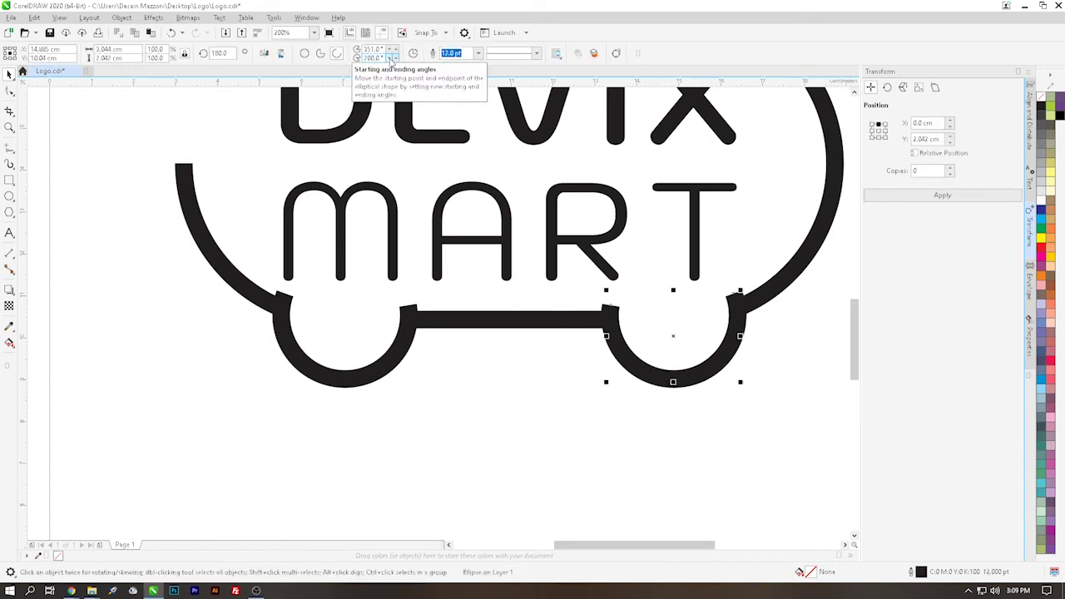
{"action": "left_click", "coordinate": [392, 61]}
{"action": "left_click", "coordinate": [391, 61]}
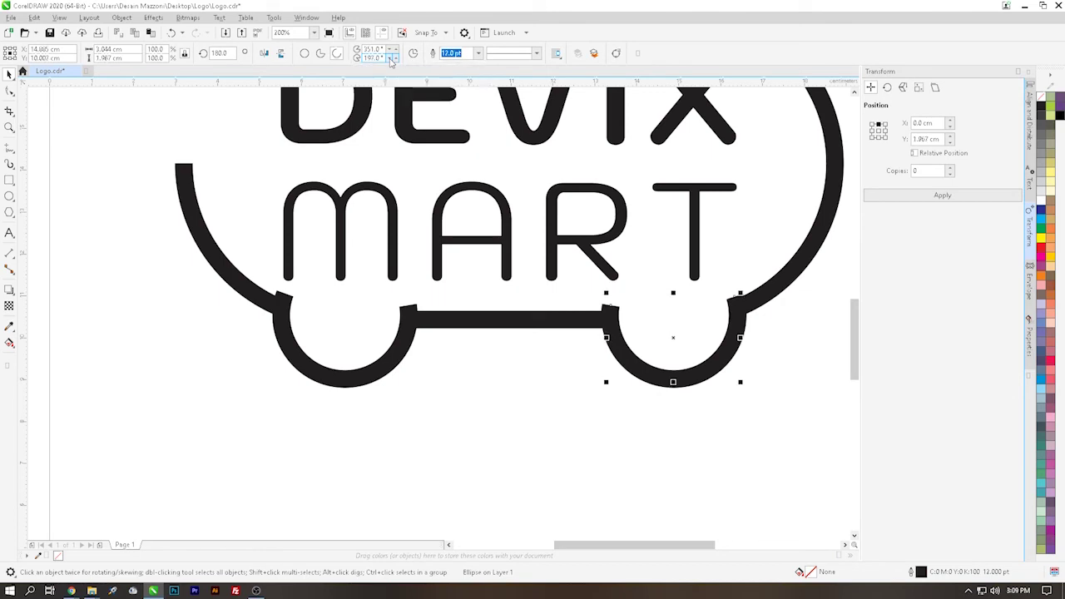
{"action": "left_click", "coordinate": [801, 308]}
{"action": "scroll", "coordinate": [766, 309], "scroll_direction": "up", "scroll_amount": 2}
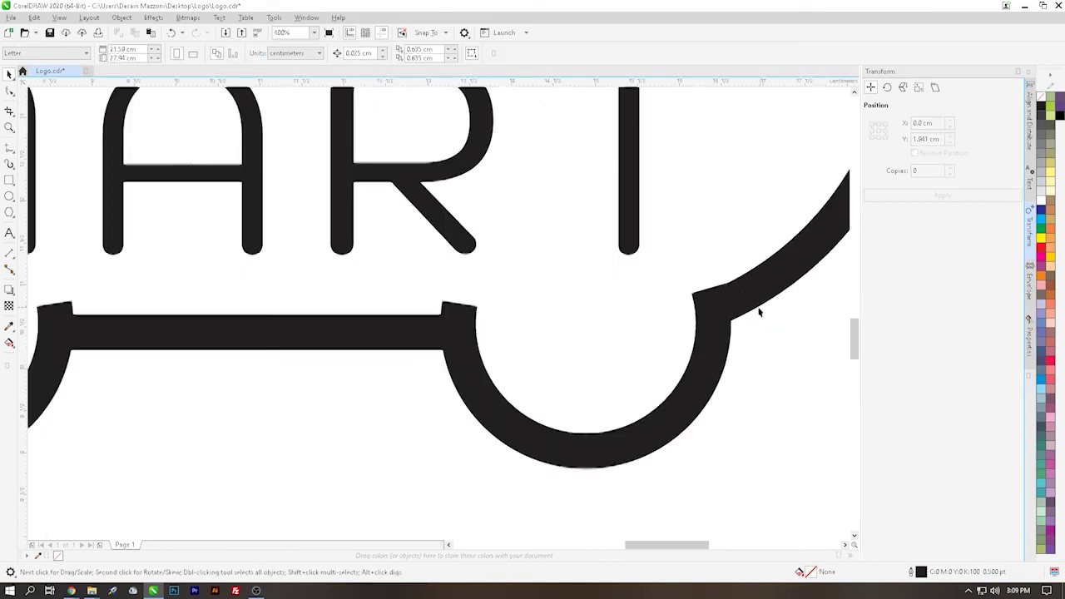
{"action": "scroll", "coordinate": [758, 312], "scroll_direction": "down", "scroll_amount": 2}
{"action": "left_click", "coordinate": [713, 309]}
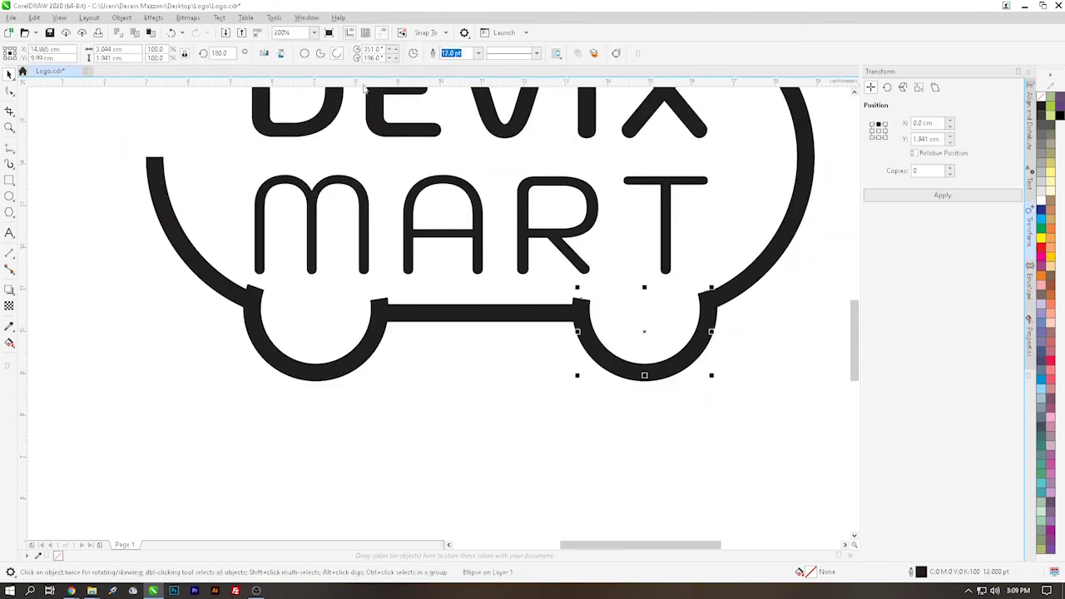
{"action": "left_click", "coordinate": [740, 316]}
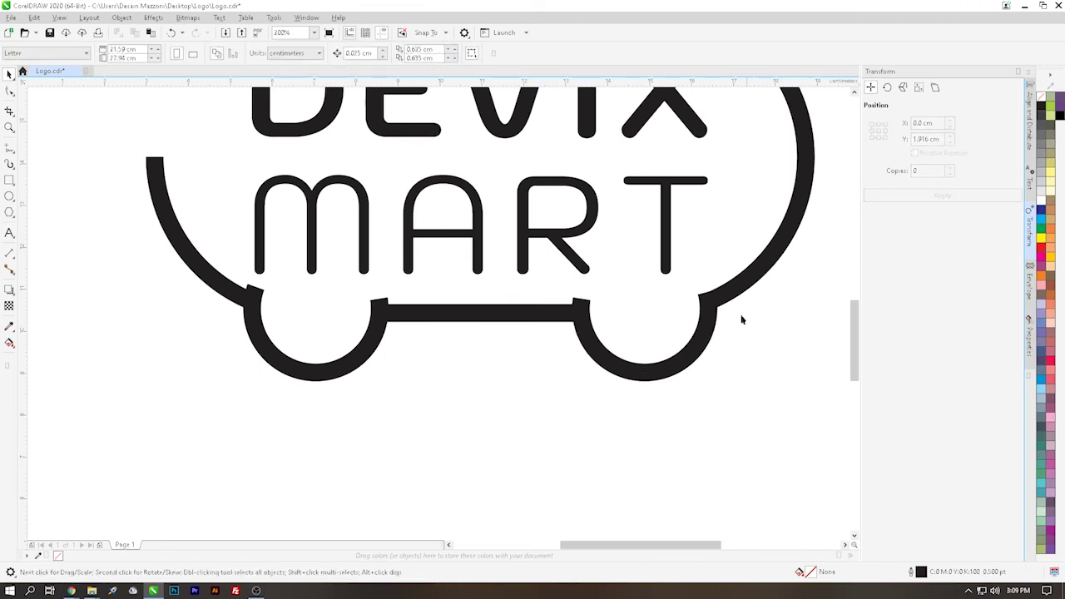
{"action": "scroll", "coordinate": [711, 305], "scroll_direction": "up", "scroll_amount": 2}
{"action": "scroll", "coordinate": [709, 303], "scroll_direction": "up", "scroll_amount": 2}
{"action": "scroll", "coordinate": [666, 306], "scroll_direction": "down", "scroll_amount": 2}
Set the right wheel arc's starting angle to 356° so its inner end lines up with the straight base line.
{"action": "left_click", "coordinate": [454, 365]}
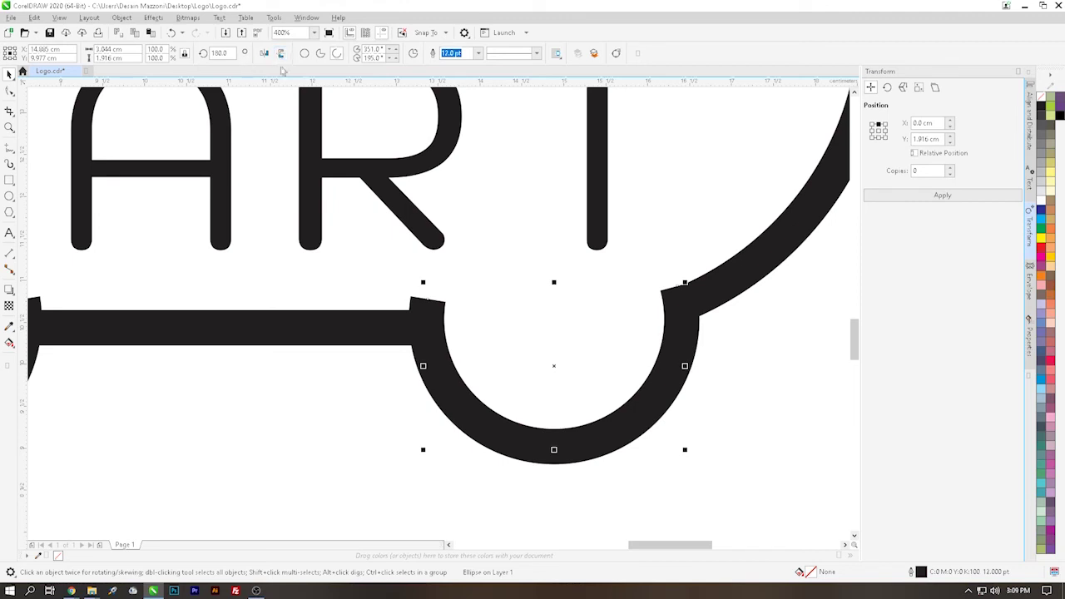
{"action": "left_click", "coordinate": [392, 52]}
{"action": "left_click", "coordinate": [396, 50]}
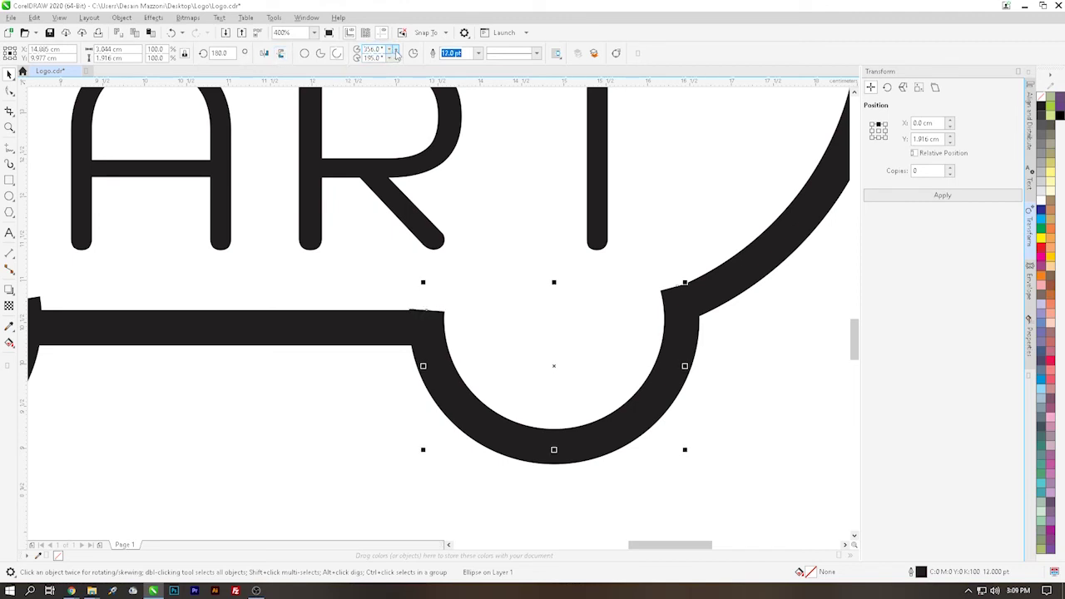
{"action": "scroll", "coordinate": [423, 302], "scroll_direction": "up", "scroll_amount": 3}
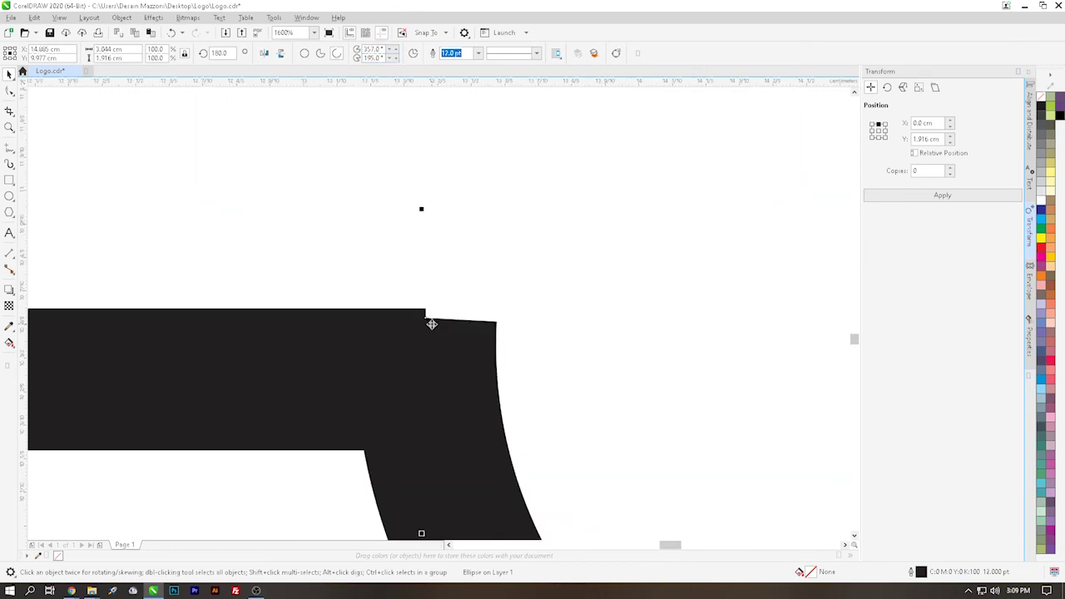
{"action": "left_click", "coordinate": [392, 52]}
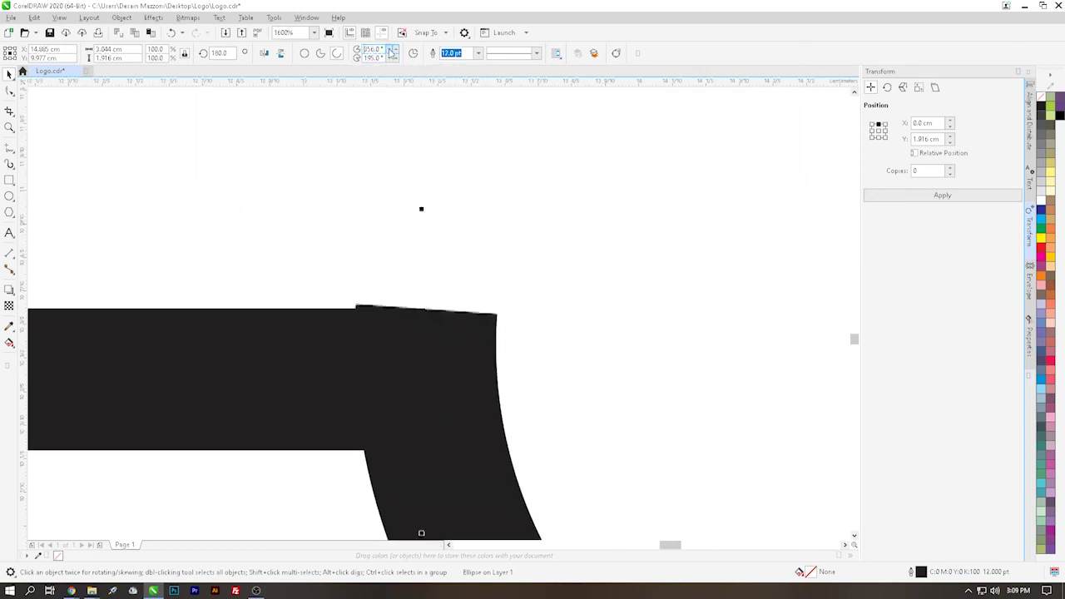
{"action": "scroll", "coordinate": [370, 270], "scroll_direction": "down", "scroll_amount": 3}
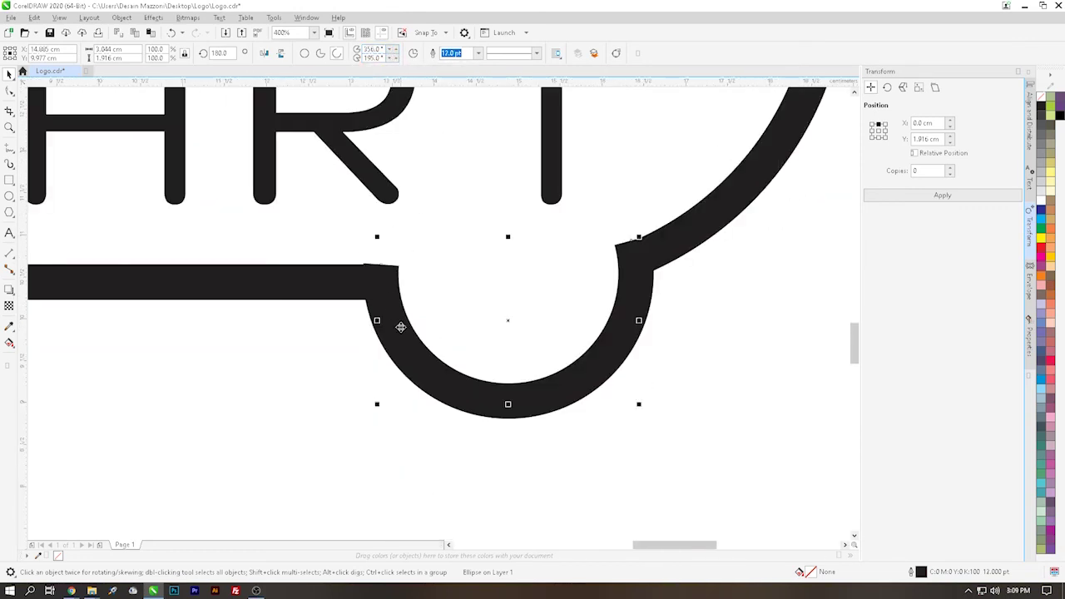
{"action": "scroll", "coordinate": [408, 342], "scroll_direction": "down", "scroll_amount": 2}
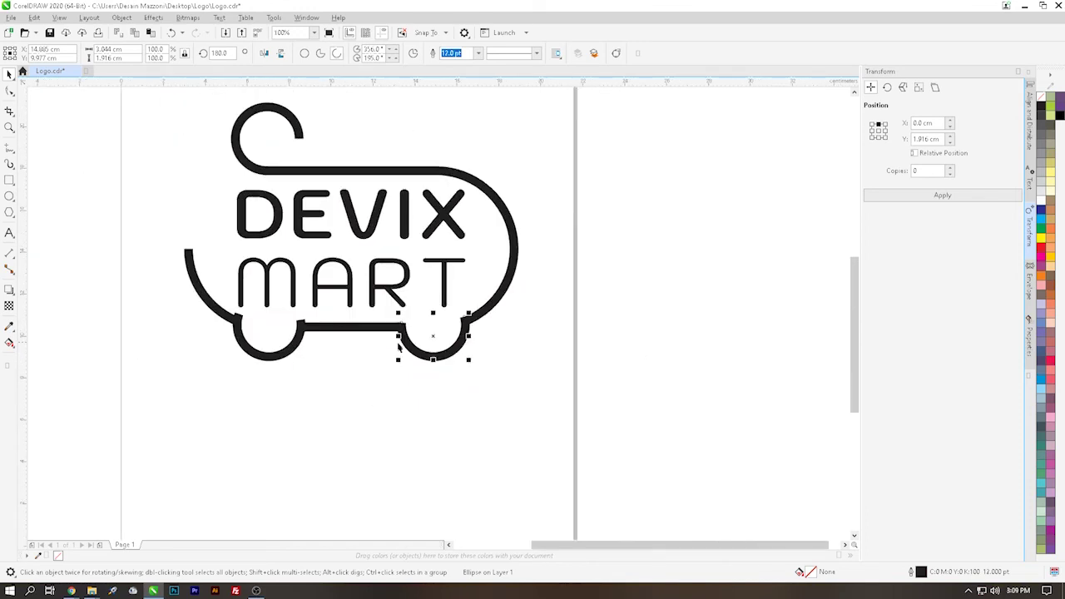
Set the left wheel arc's starting angle to 356° so its inner end lines up with the base line.
{"action": "left_click", "coordinate": [305, 380]}
{"action": "scroll", "coordinate": [228, 316], "scroll_direction": "up", "scroll_amount": 1}
{"action": "left_click", "coordinate": [229, 316]}
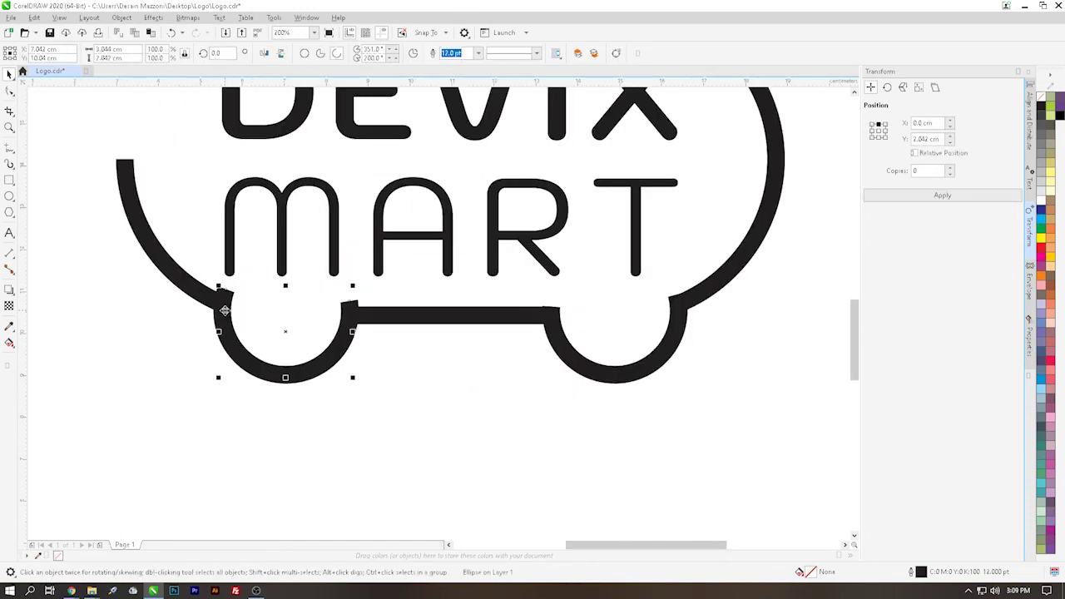
{"action": "left_click", "coordinate": [396, 50]}
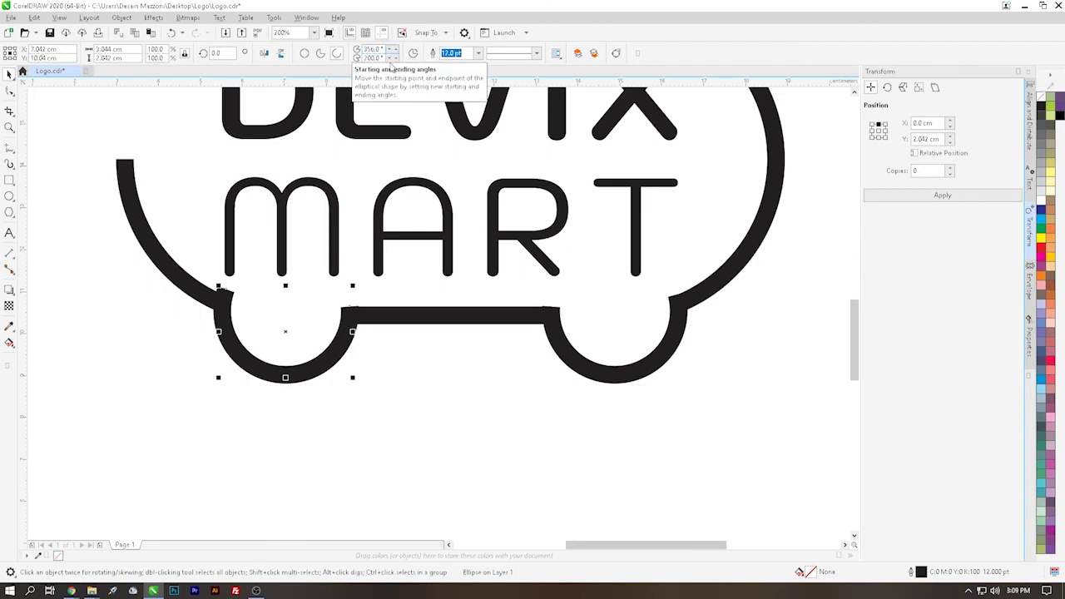
Reduce the left wheel arc's ending angle to 196° so its outer end meets the cart outline's curve.
{"action": "left_click", "coordinate": [393, 59]}
{"action": "left_click", "coordinate": [391, 59]}
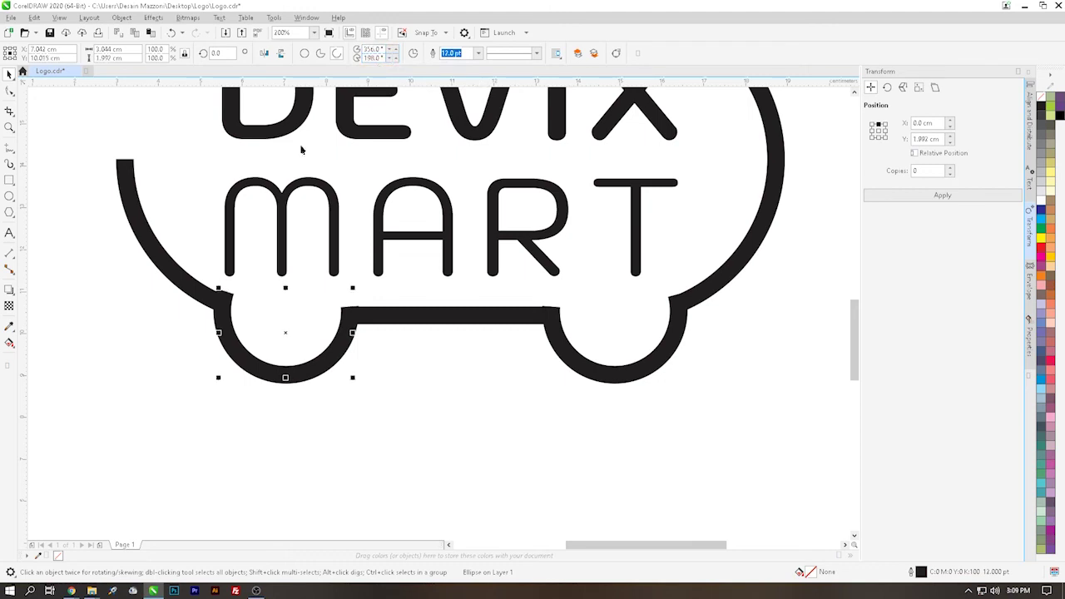
{"action": "scroll", "coordinate": [295, 166], "scroll_direction": "up", "scroll_amount": 4}
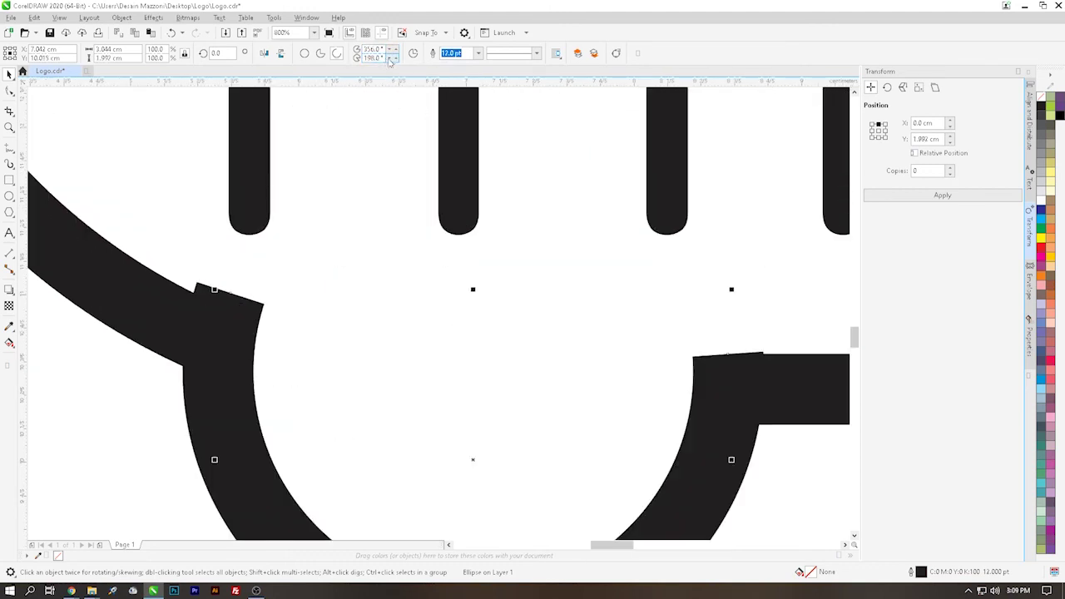
{"action": "left_click", "coordinate": [391, 62]}
{"action": "left_click", "coordinate": [392, 61]}
{"action": "scroll", "coordinate": [397, 249], "scroll_direction": "down", "scroll_amount": 8}
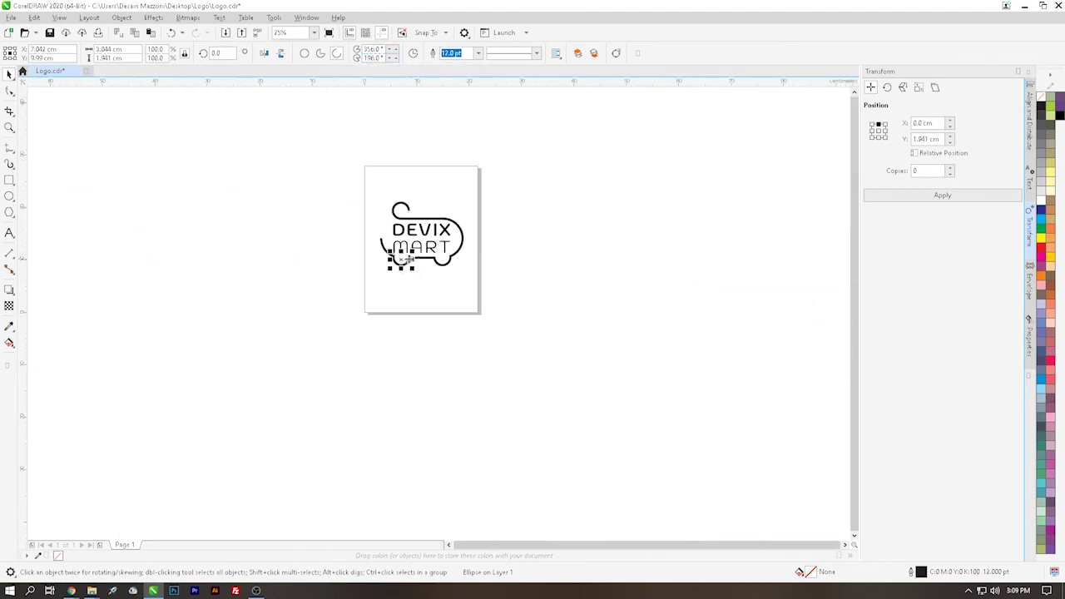
{"action": "key", "text": "Escape"}
{"action": "scroll", "coordinate": [398, 212], "scroll_direction": "up", "scroll_amount": 4}
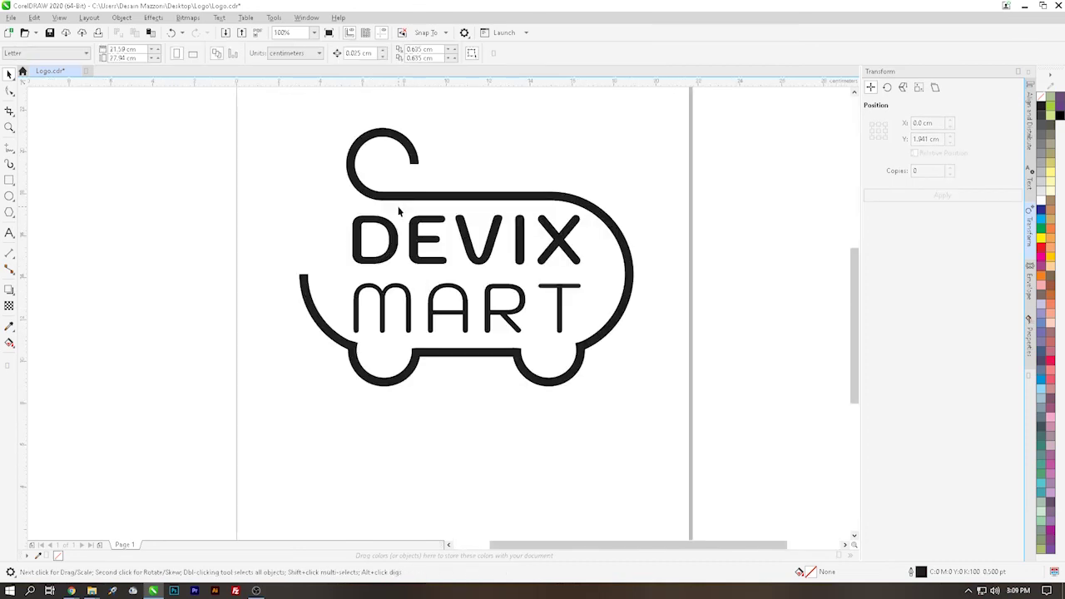
{"action": "scroll", "coordinate": [852, 278], "scroll_direction": "up", "scroll_amount": 2}
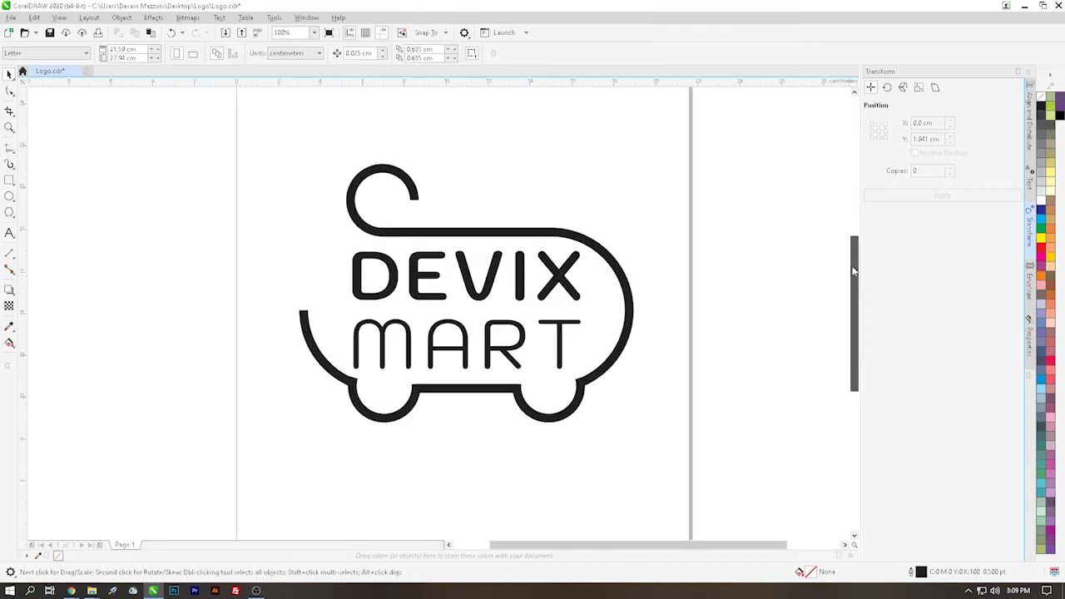
{"action": "scroll", "coordinate": [658, 313], "scroll_direction": "down", "scroll_amount": 1}
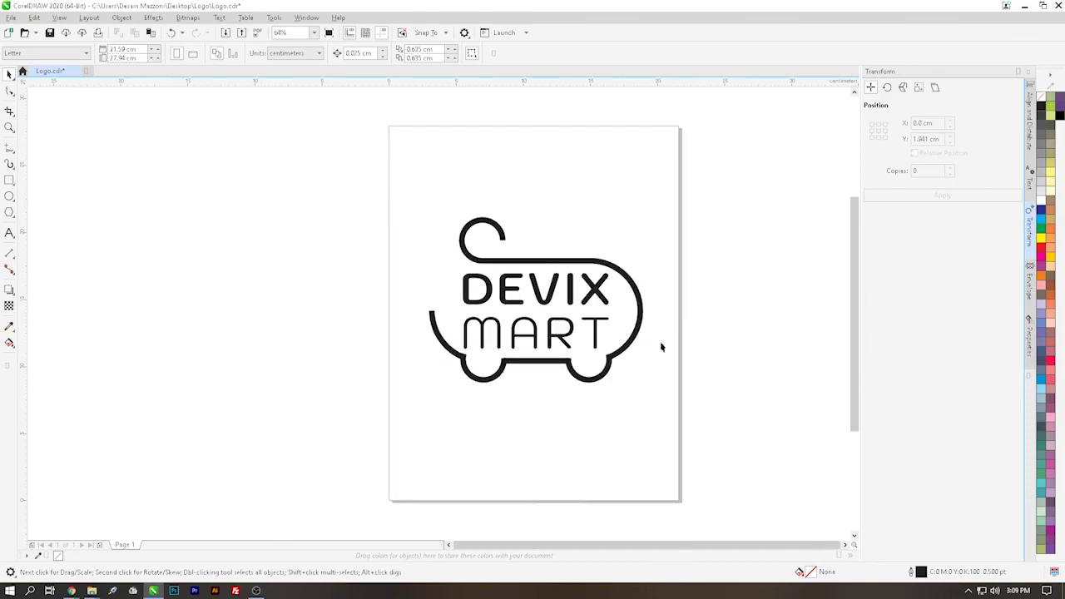